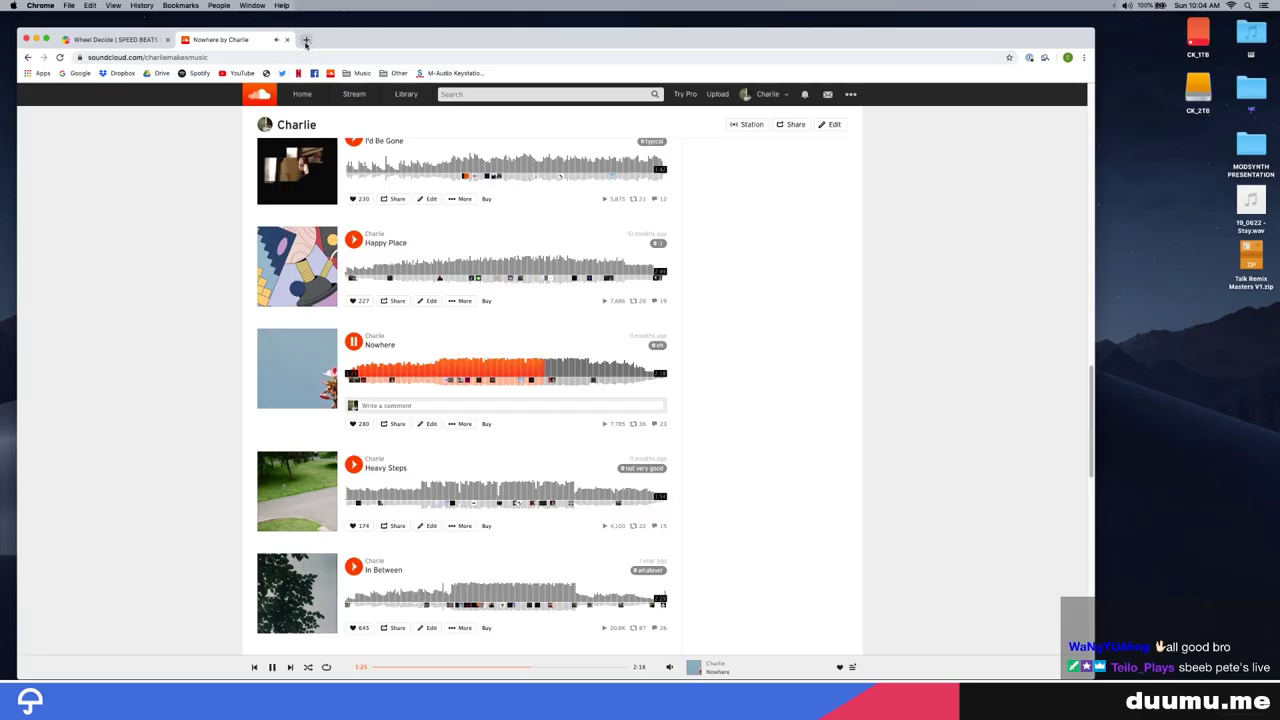
Step: Open YouTube in a new tab and search for "speed beats du"
key(super+t)
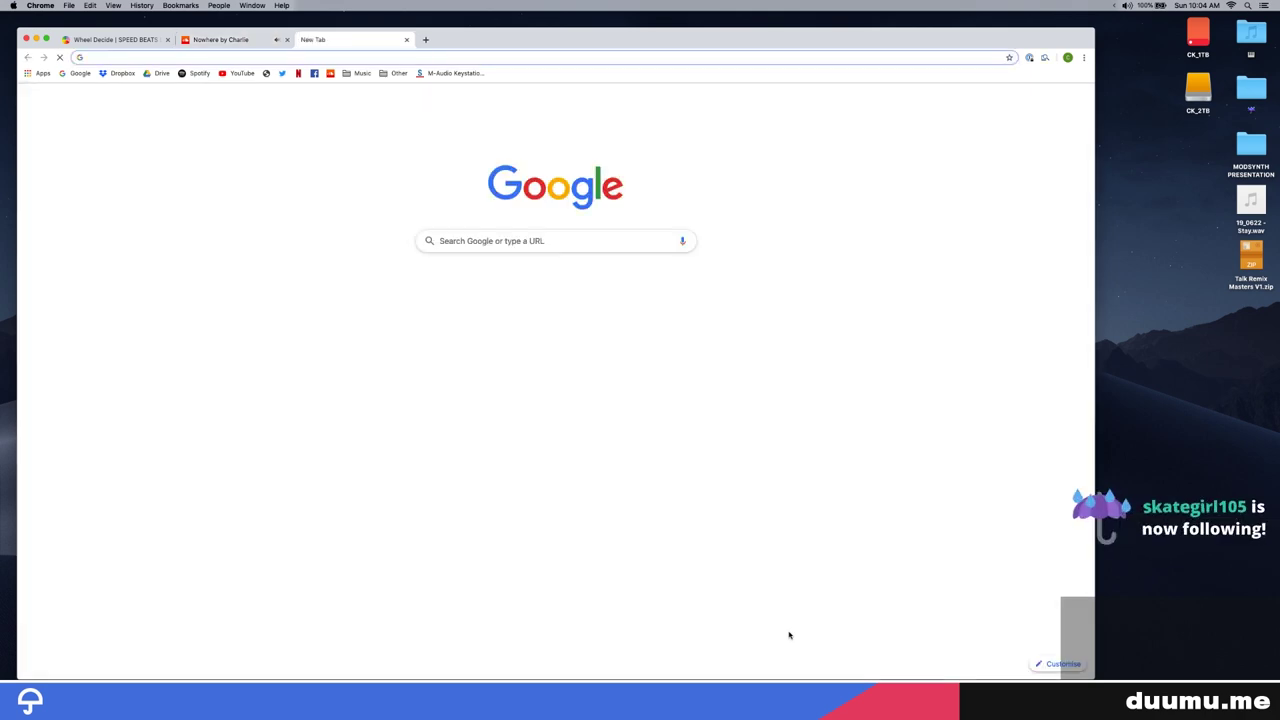
text(youtub)
key(Return)
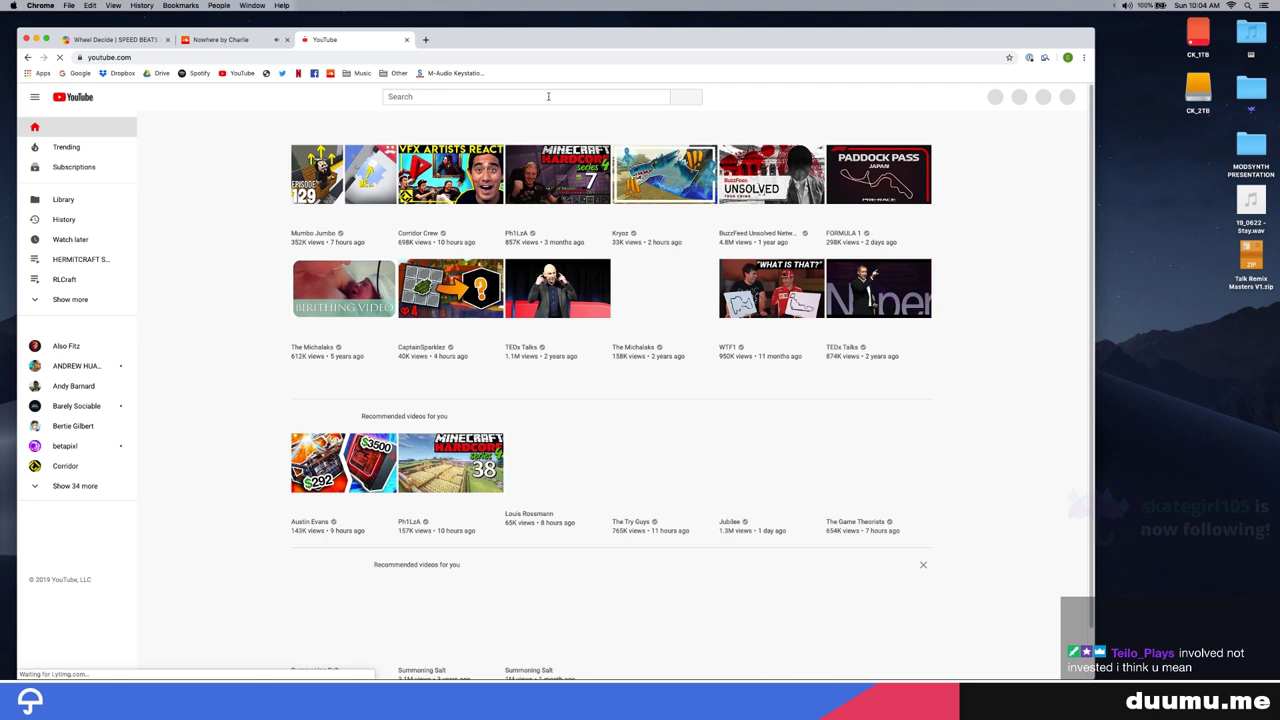
text(speed beats du)
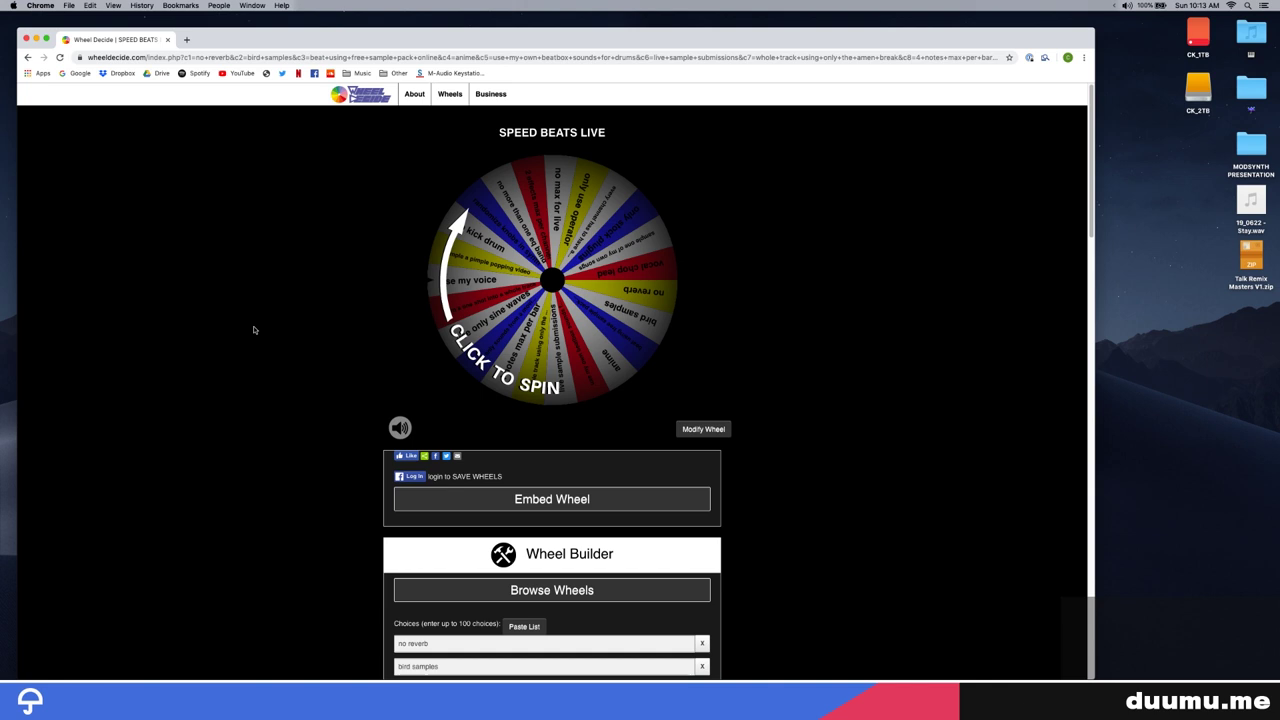
Step: Enlarge the Speed Beats Live wheel page and spin the wheel twice to draw challenge rules
key(super+equal)
key(super+equal)
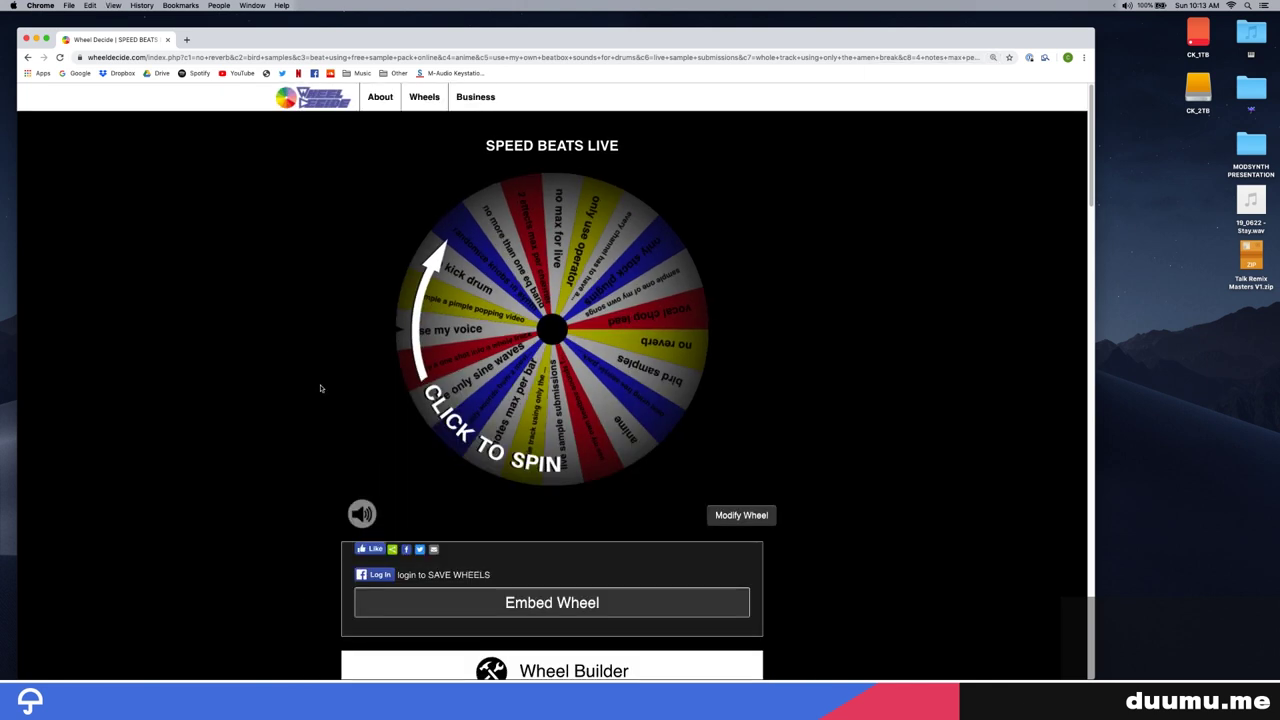
click(479, 423)
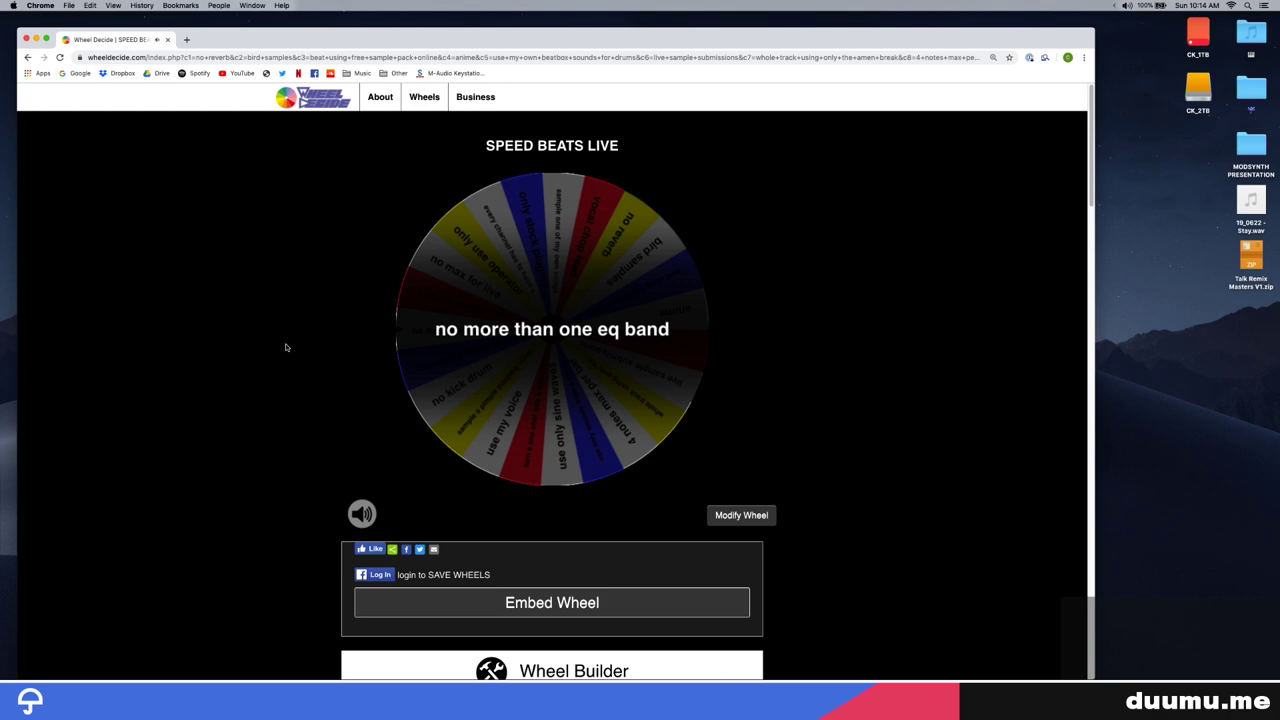
click(503, 333)
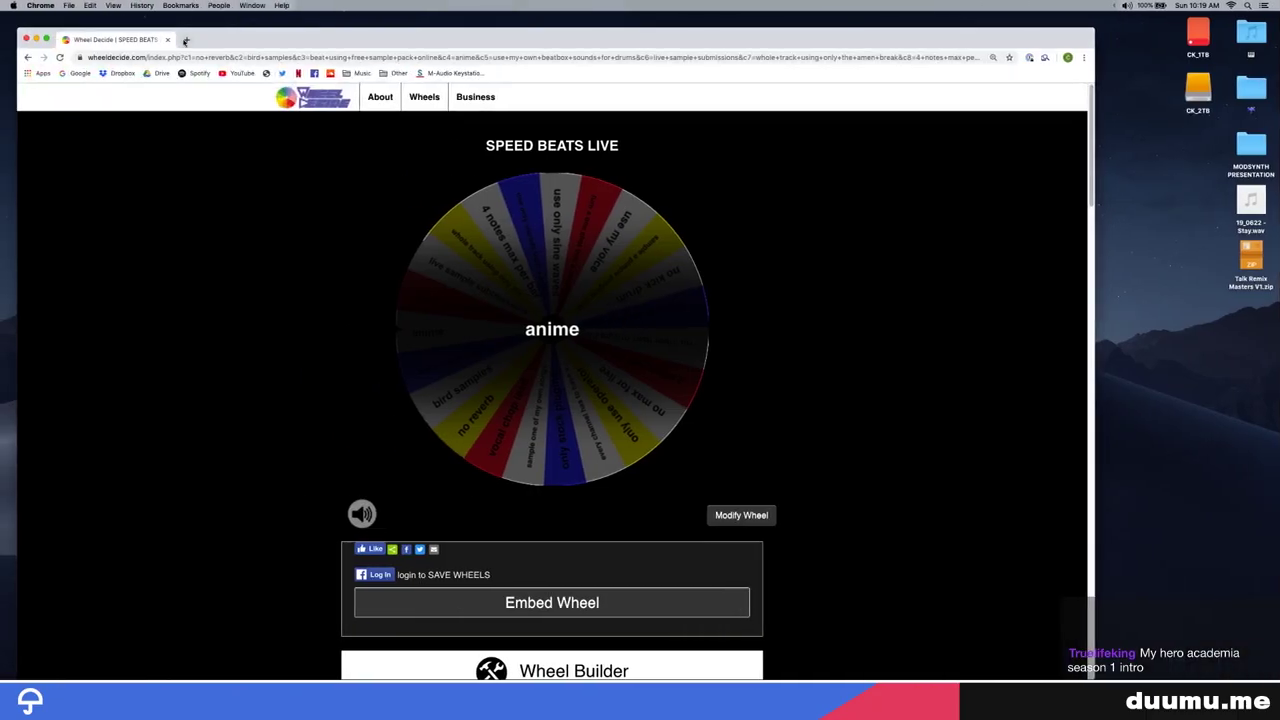
Step: Look for a timer in a new tab and start a 1h countdown
click(185, 40)
text(tim)
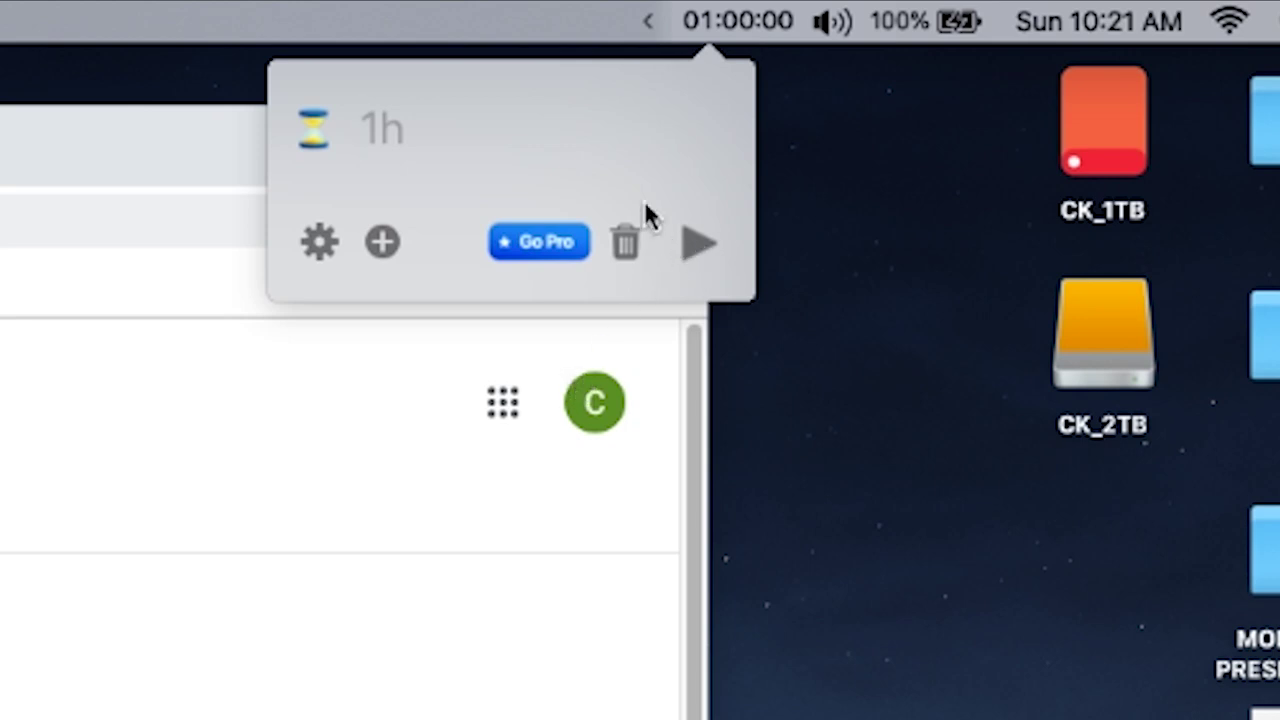
text(1h)
key(Return)
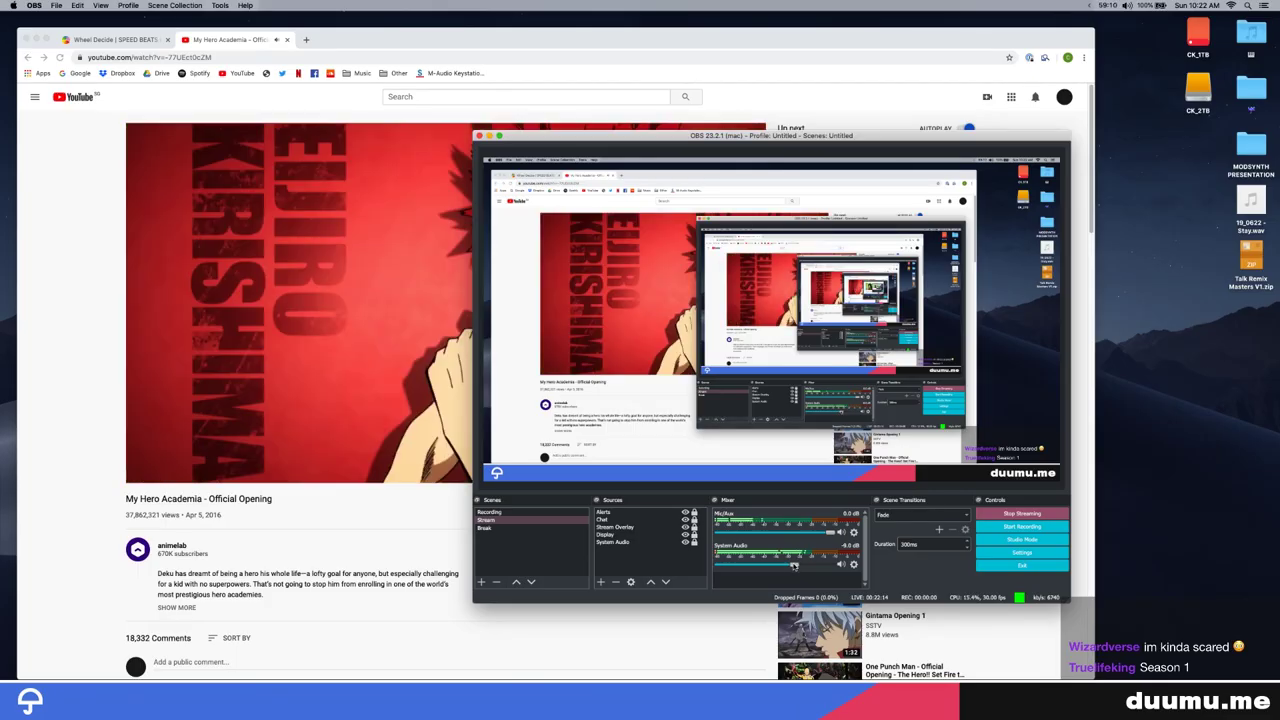
Step: Return from OBS to the anime video, switch to Ableton Live and increase the height of the 10 Audio track
click(674, 626)
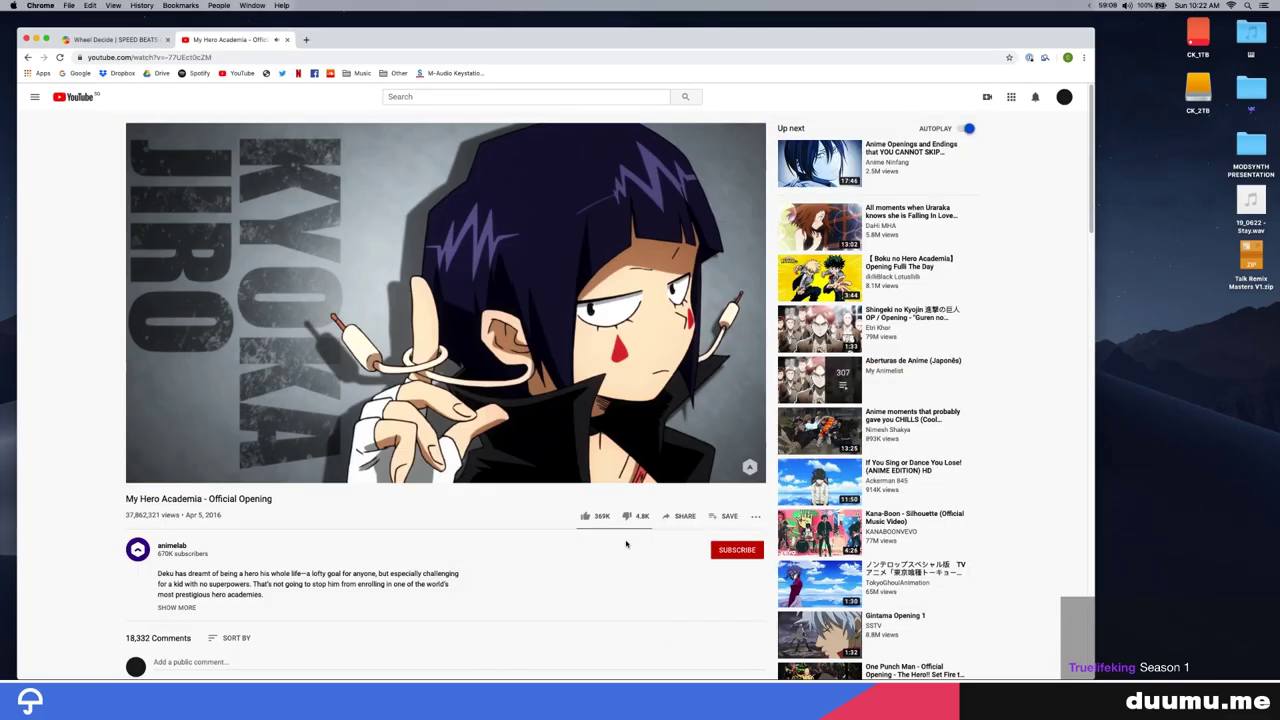
key(super+Tab)
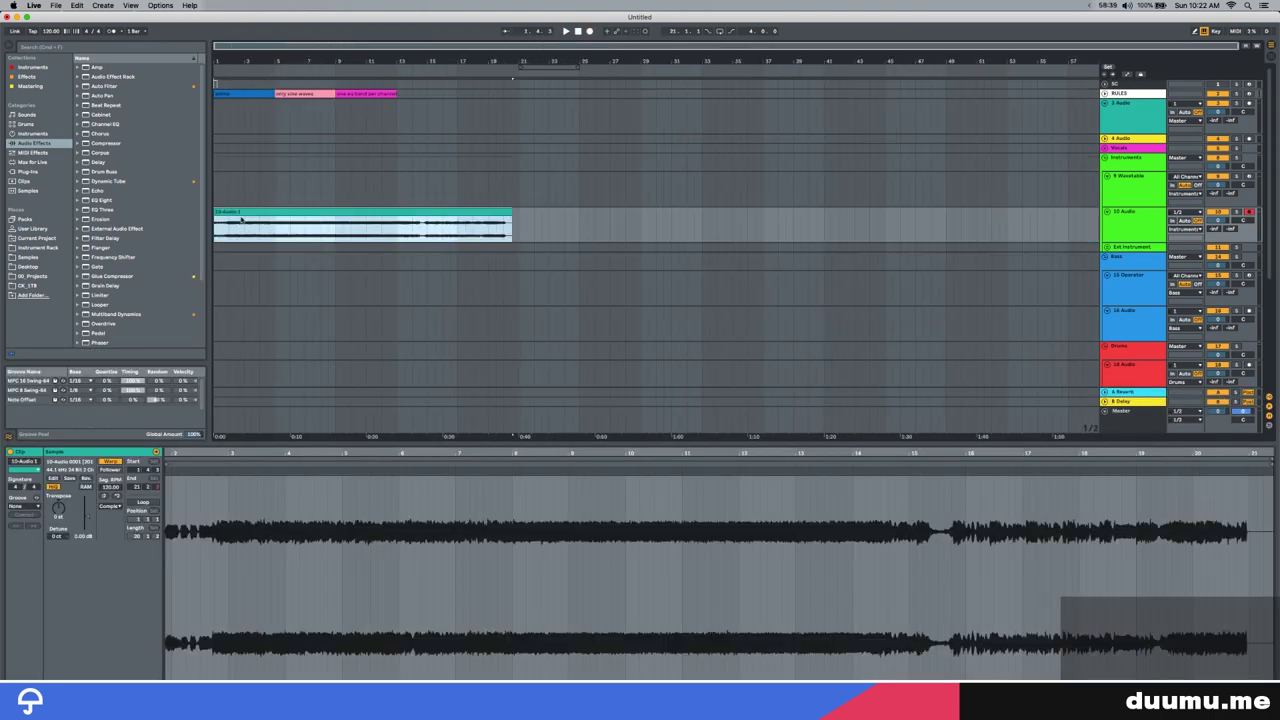
scroll(327, 236, up, 3)
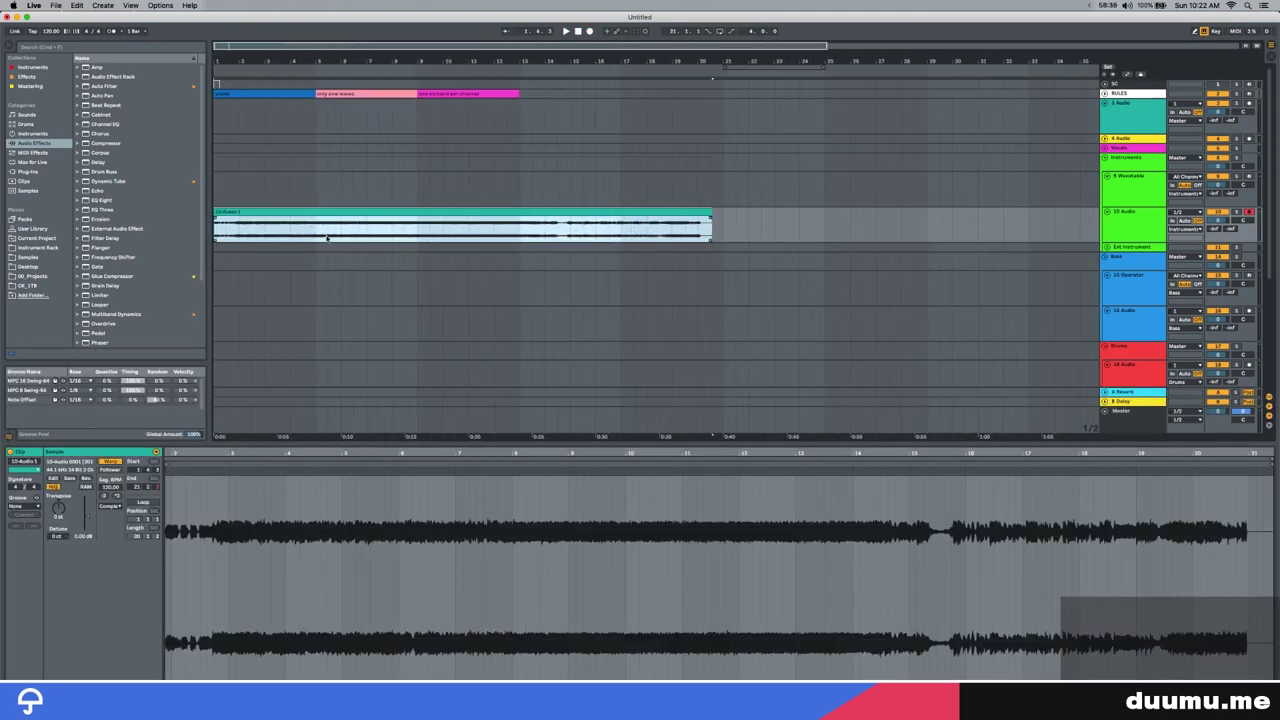
drag(1148, 241, 1148, 286)
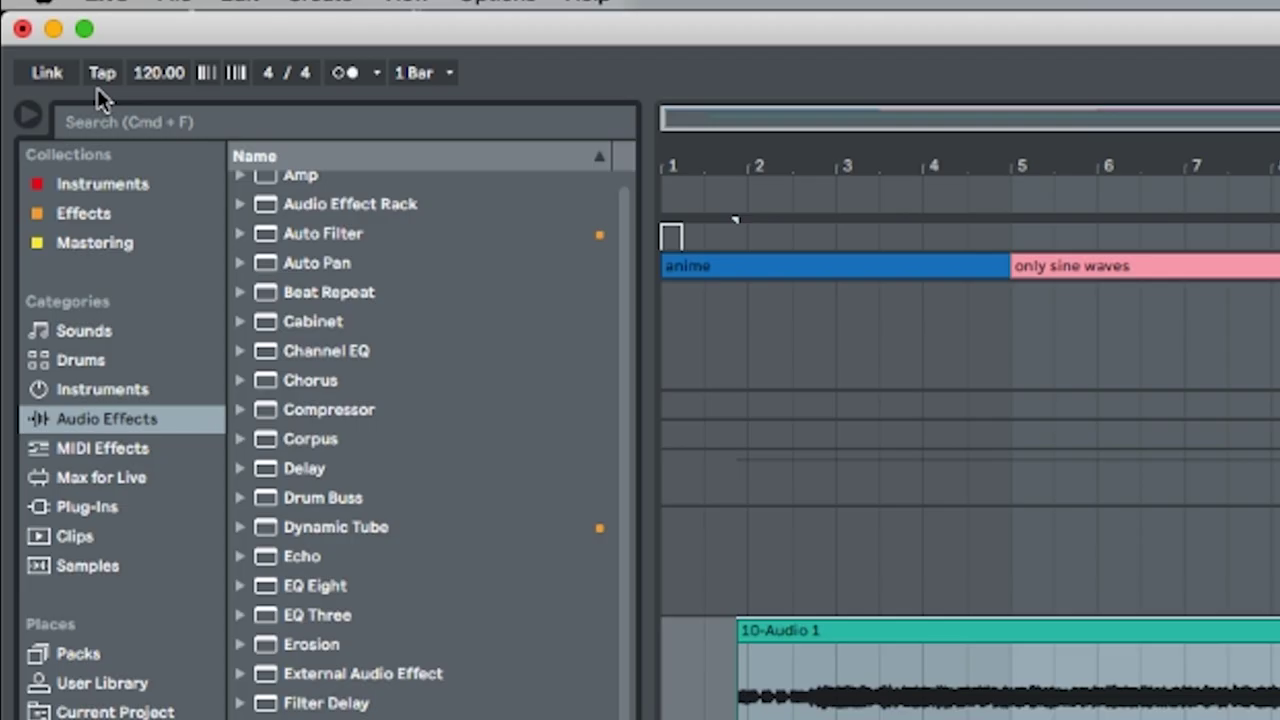
Step: Tap along to the recording to find its tempo and set the project tempo to 170 BPM
click(33, 32)
click(33, 32)
click(33, 32)
click(33, 32)
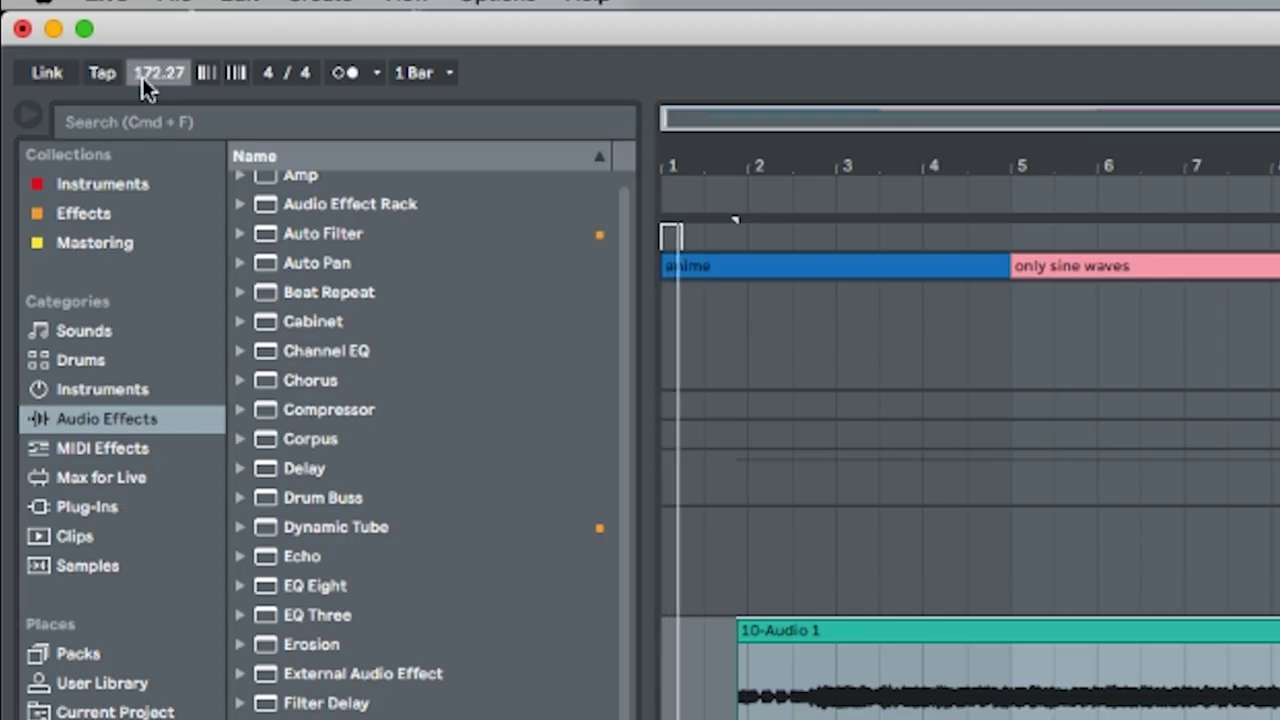
click(142, 77)
text(170)
key(Return)
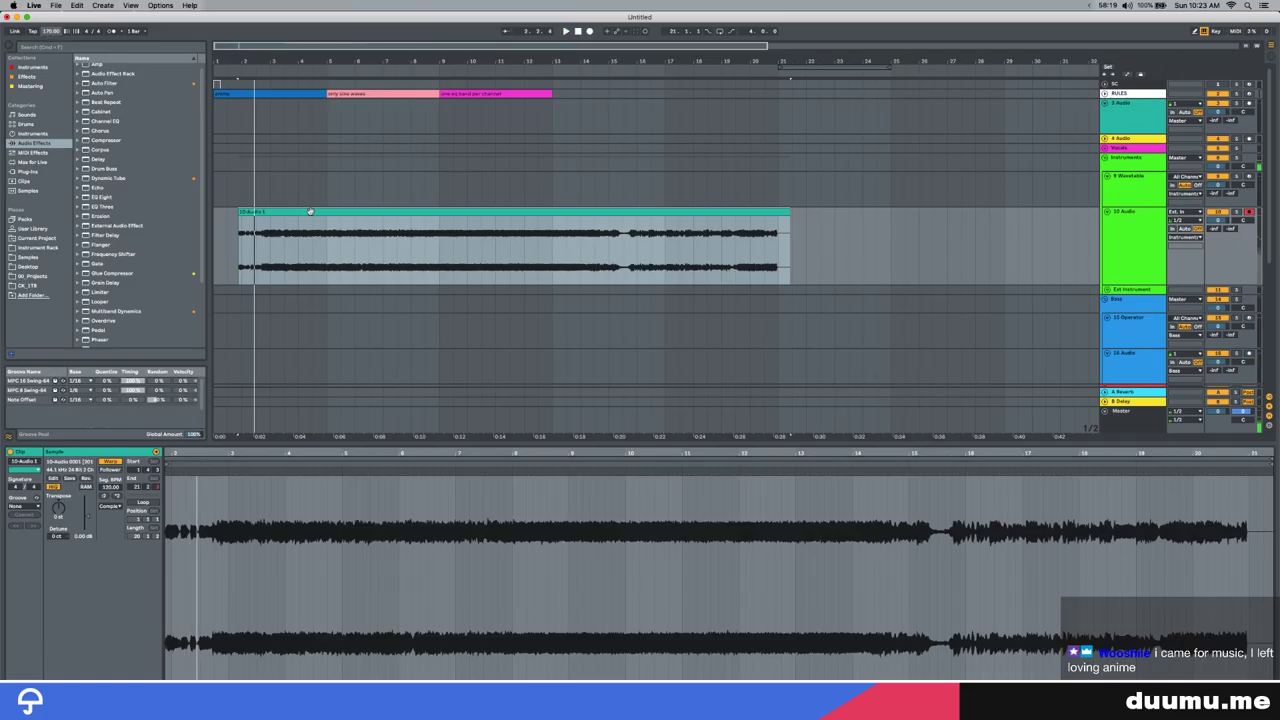
Step: Toggle warping on the recorded clip and select the quiet passage just before bar 21 for playback
click(948, 628)
click(110, 461)
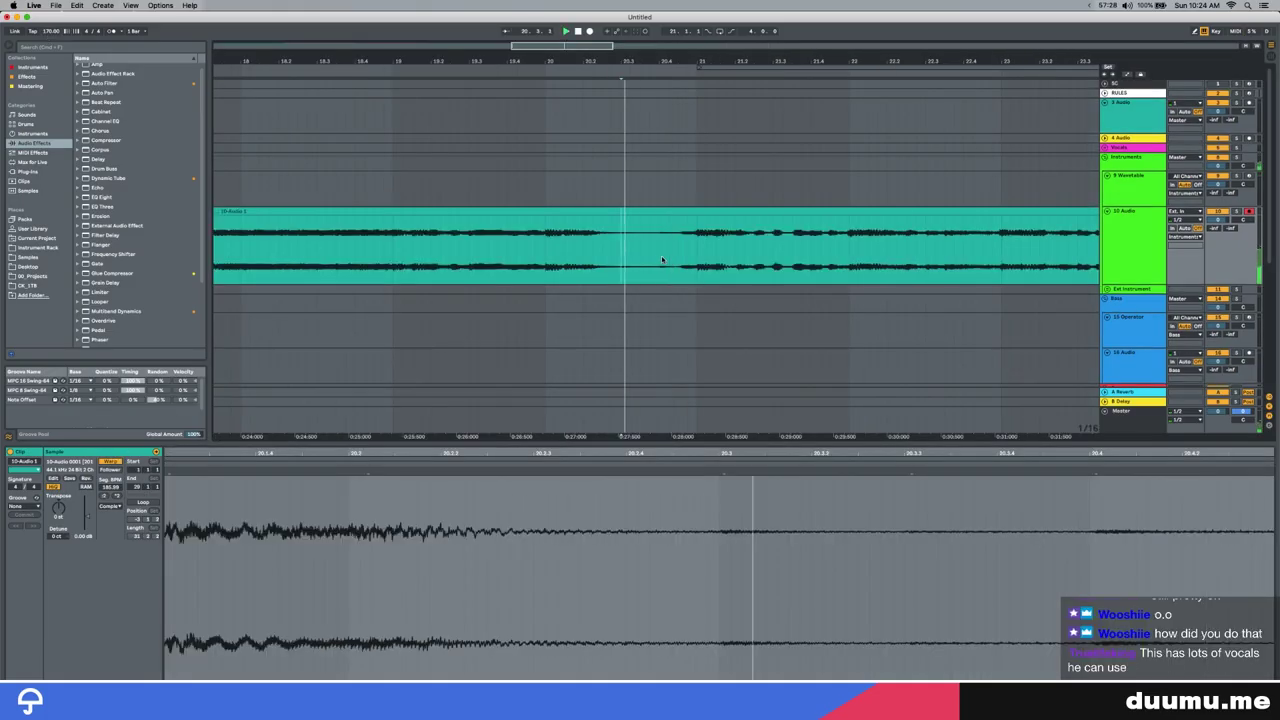
drag(621, 258, 677, 258)
key(space)
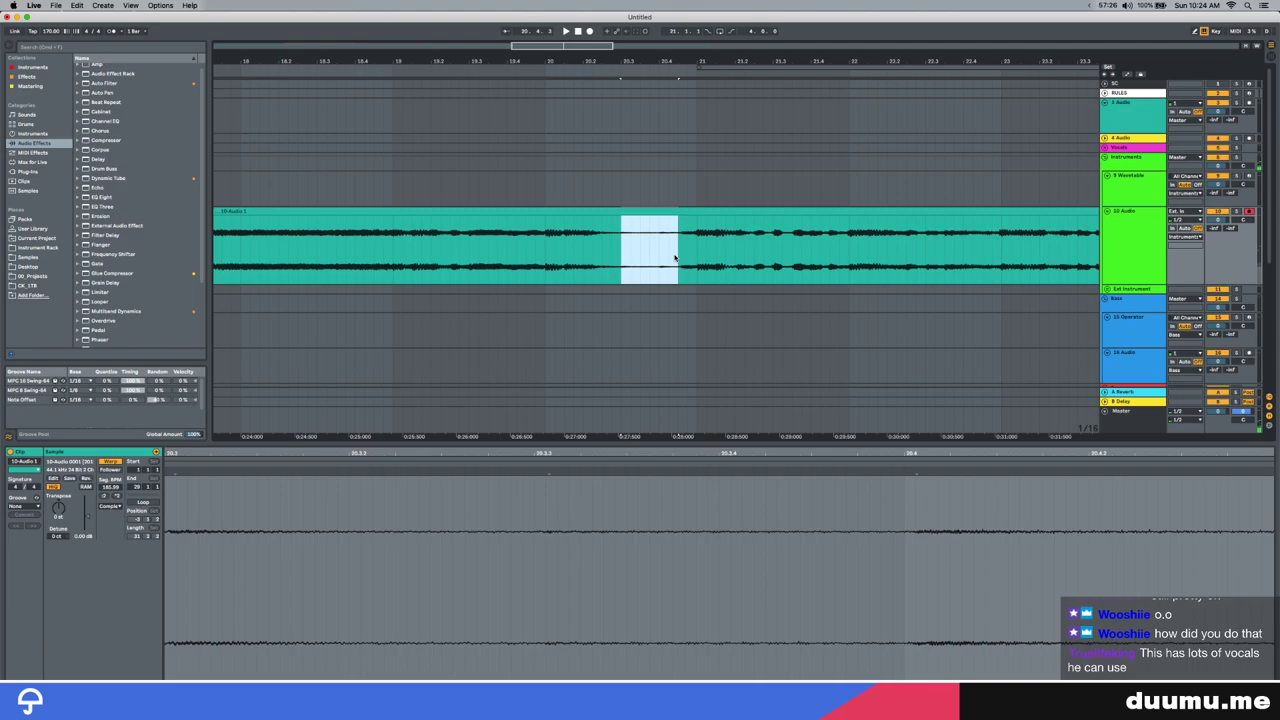
key(w)
key(space)
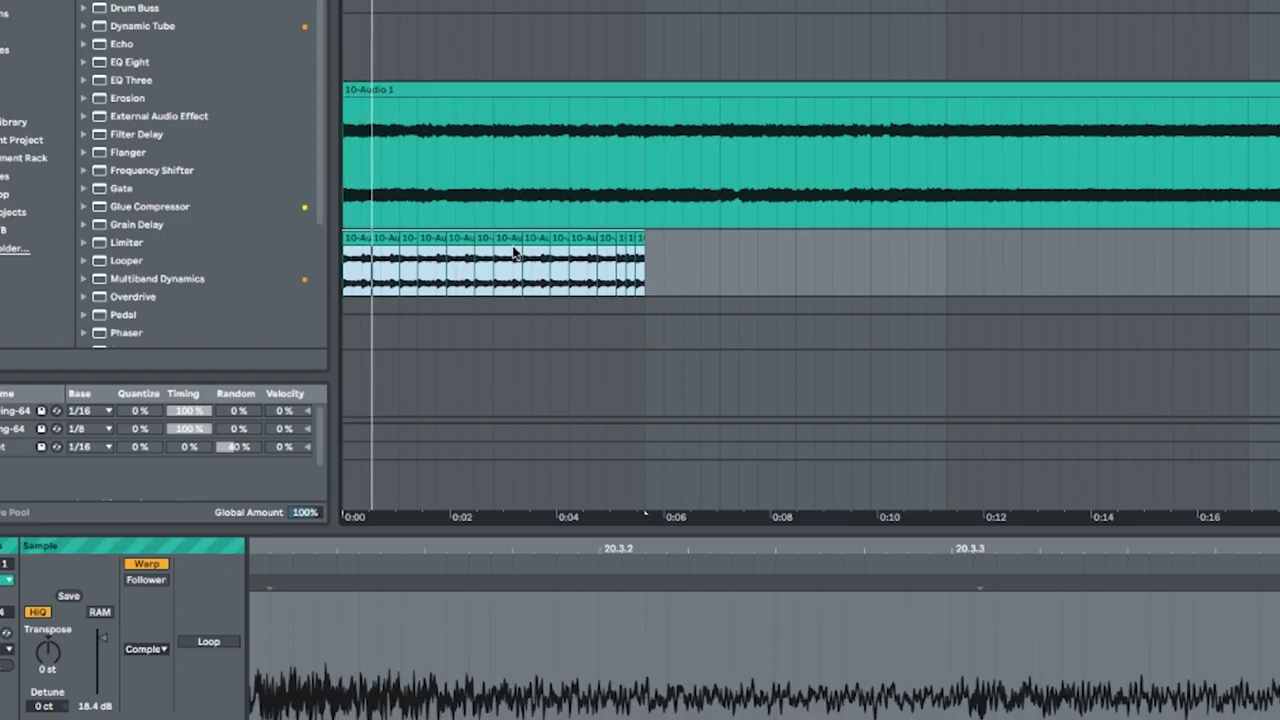
Step: Select the track holding the full recording above the chopped clips
key(0)
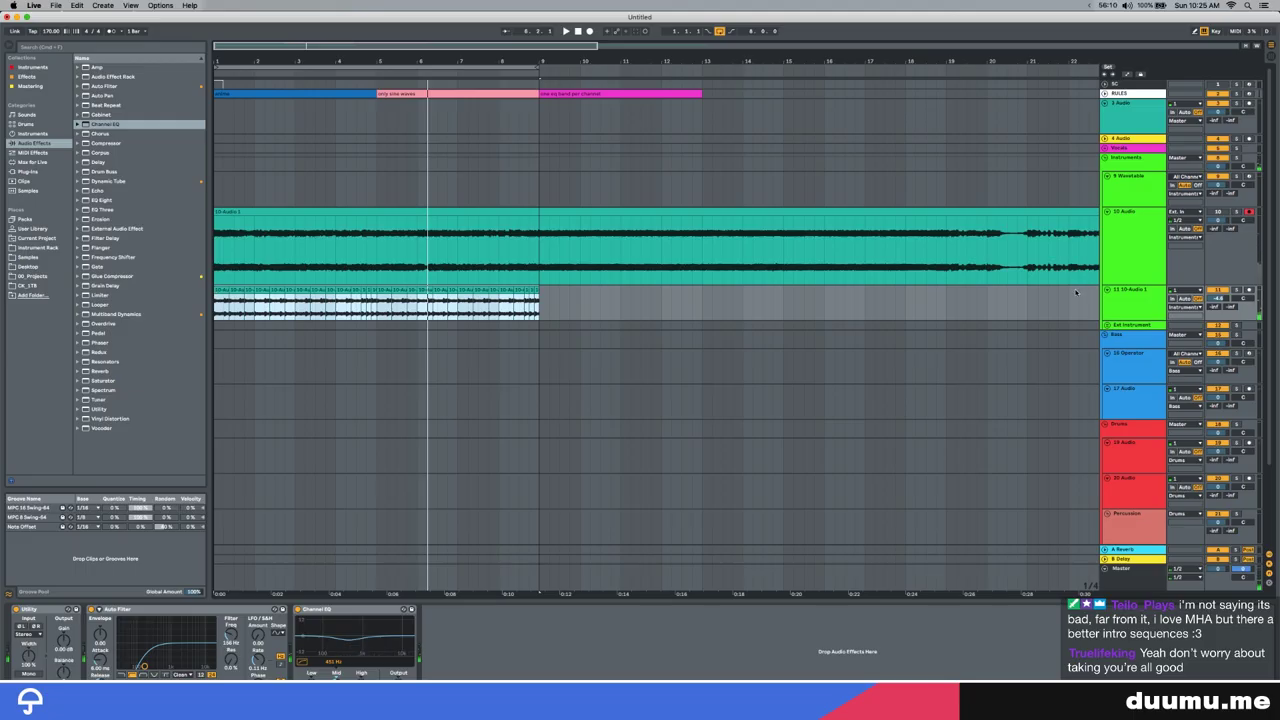
click(1110, 262)
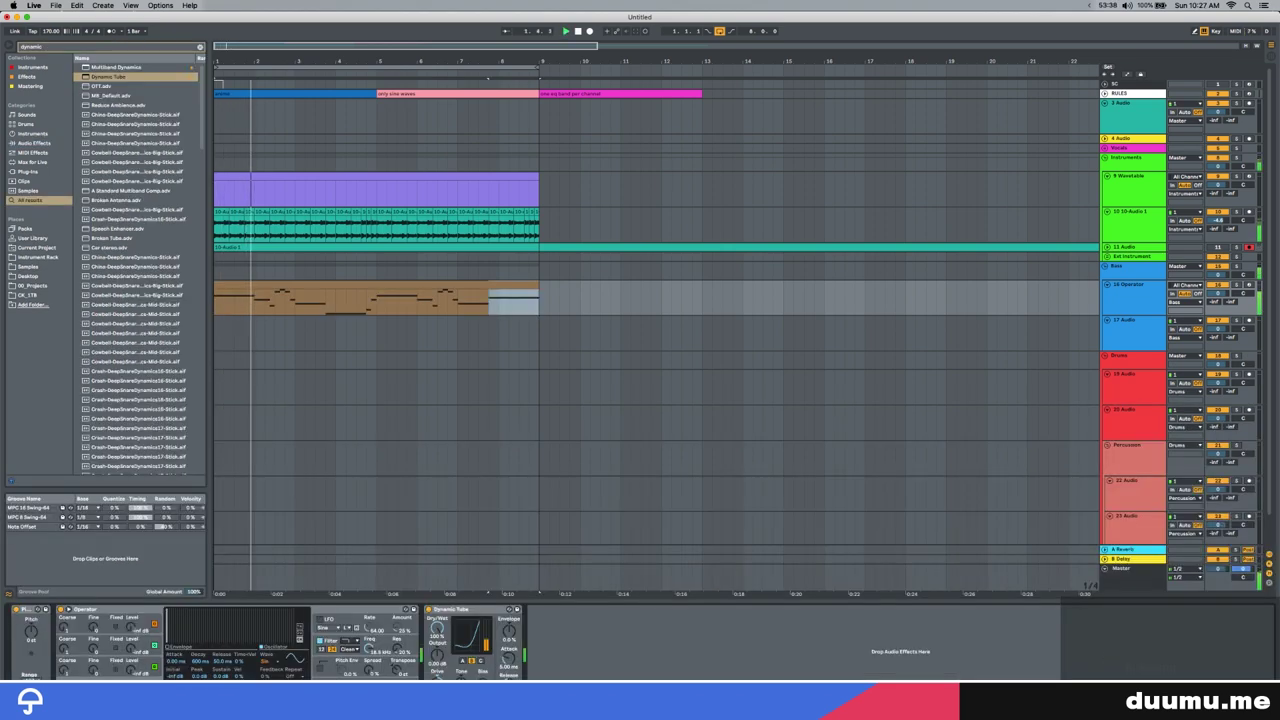
Step: Copy the whole Operator bass MIDI clip onto the 9 Wavetable track at bar 1
click(460, 277)
click(463, 285)
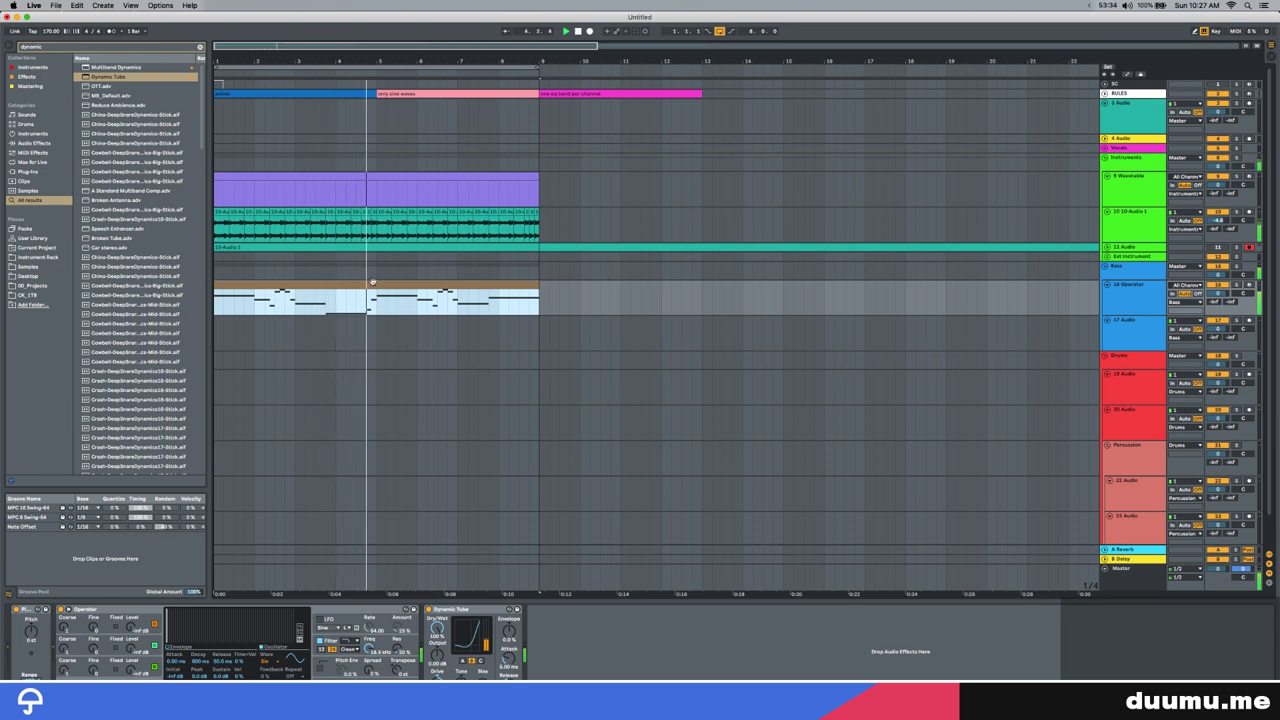
drag(372, 282, 374, 179)
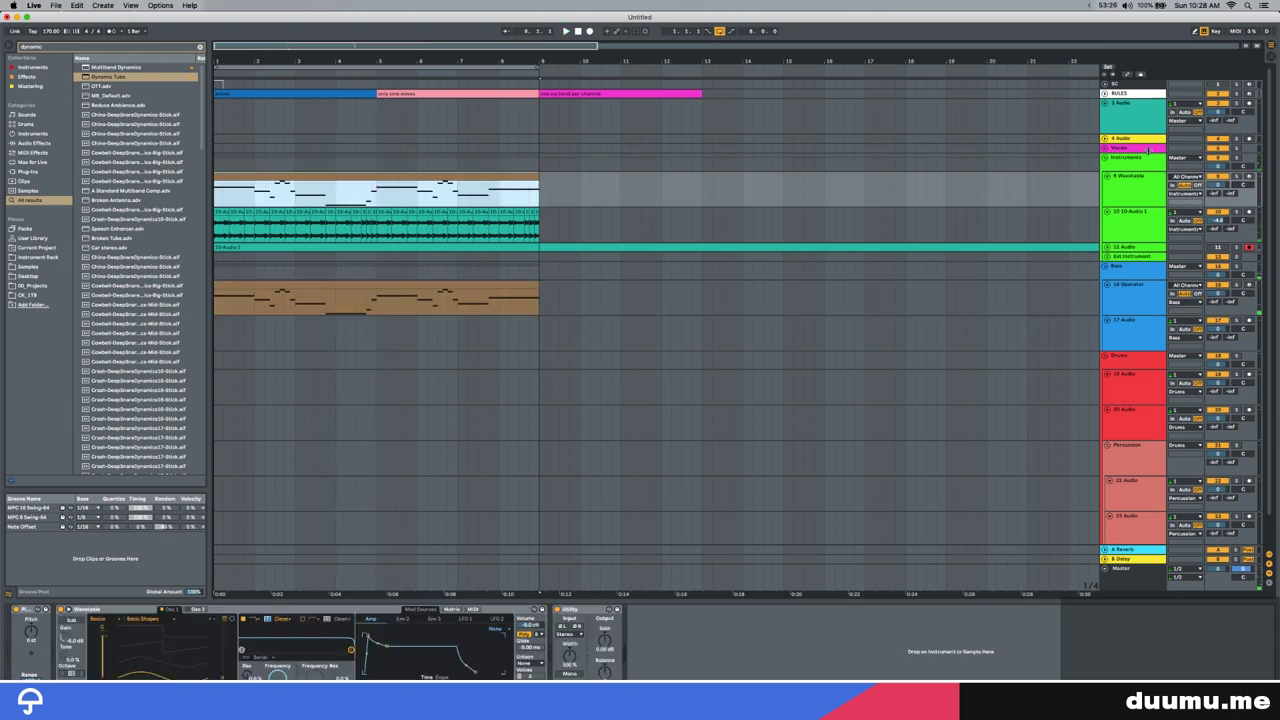
Step: Open the Wavetable clip's notes, place the first chord's top note at A#3 and raise it one semitone
double_click(250, 180)
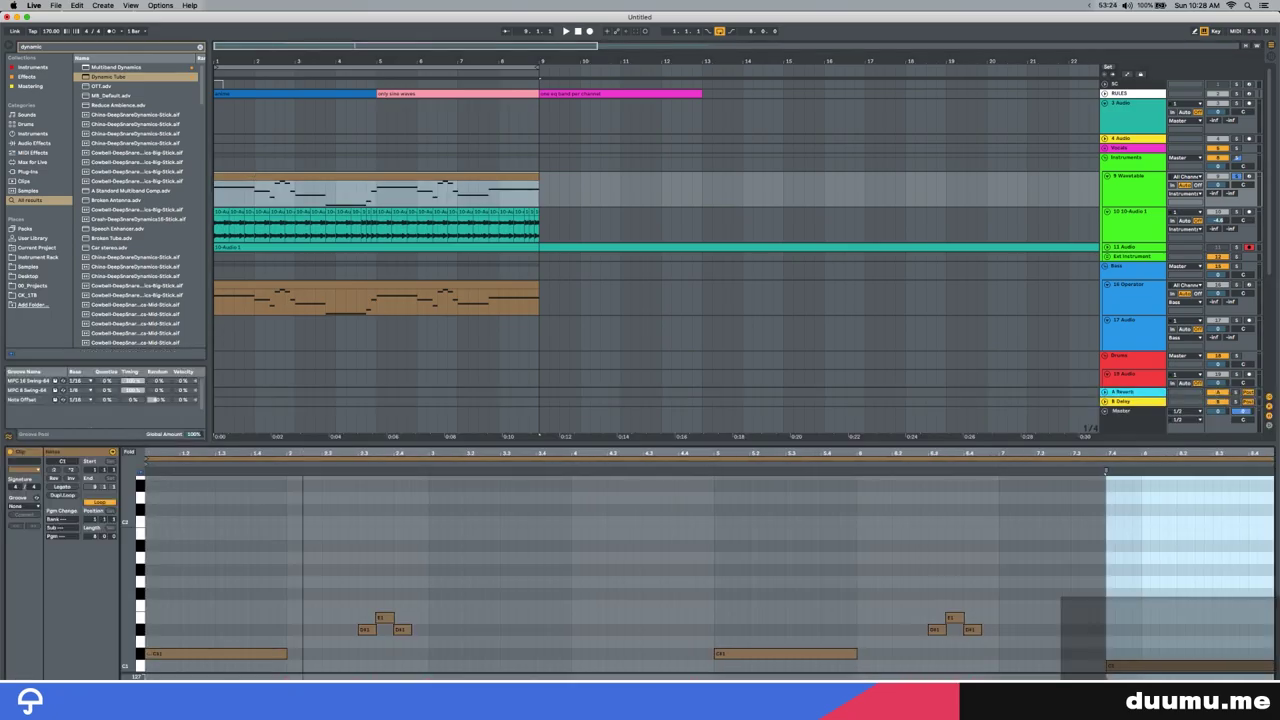
drag(234, 416, 250, 263)
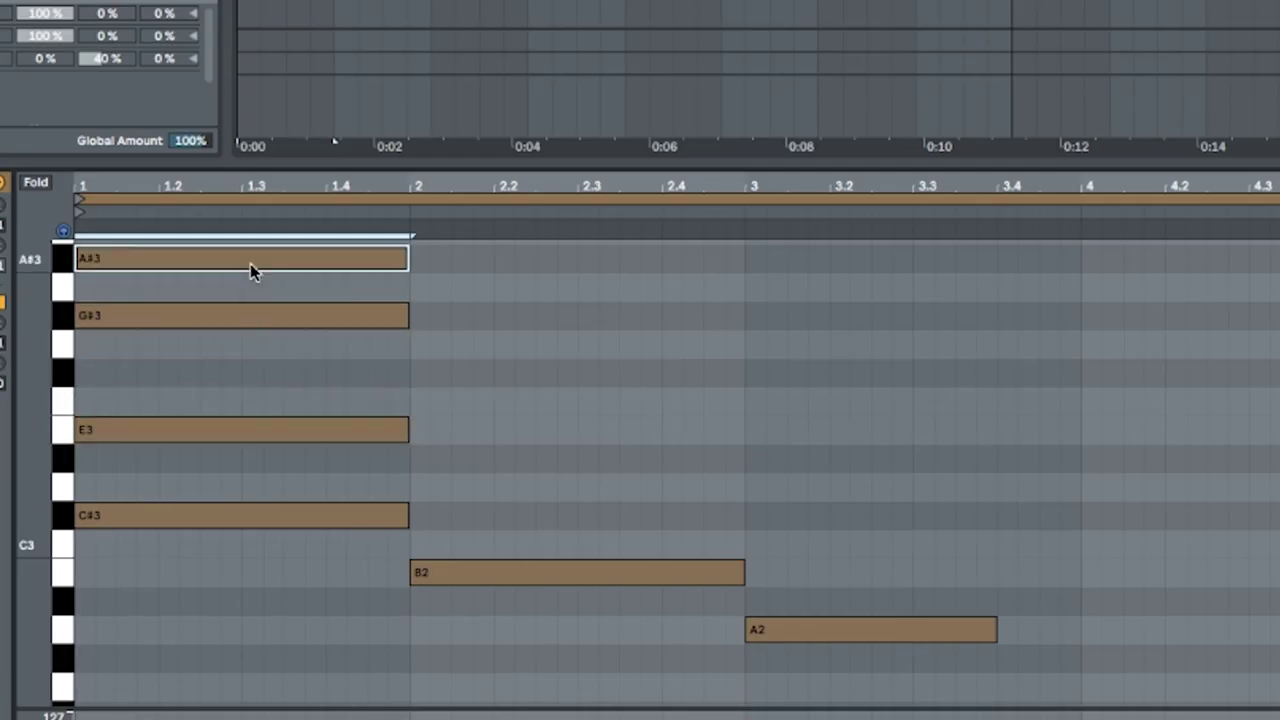
key(Up)
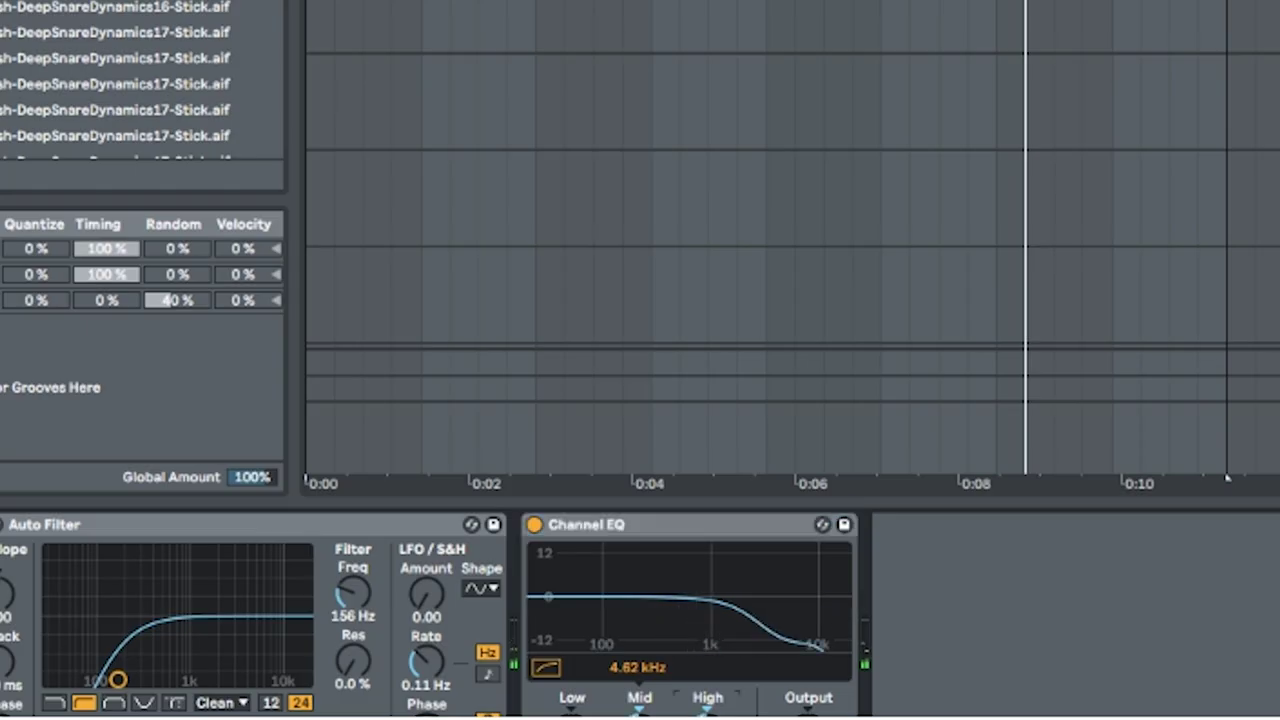
Step: Undo the last effect edit on the chopped-audio track and load the effect highlighted in the browser
key(ctrl+z)
key(space)
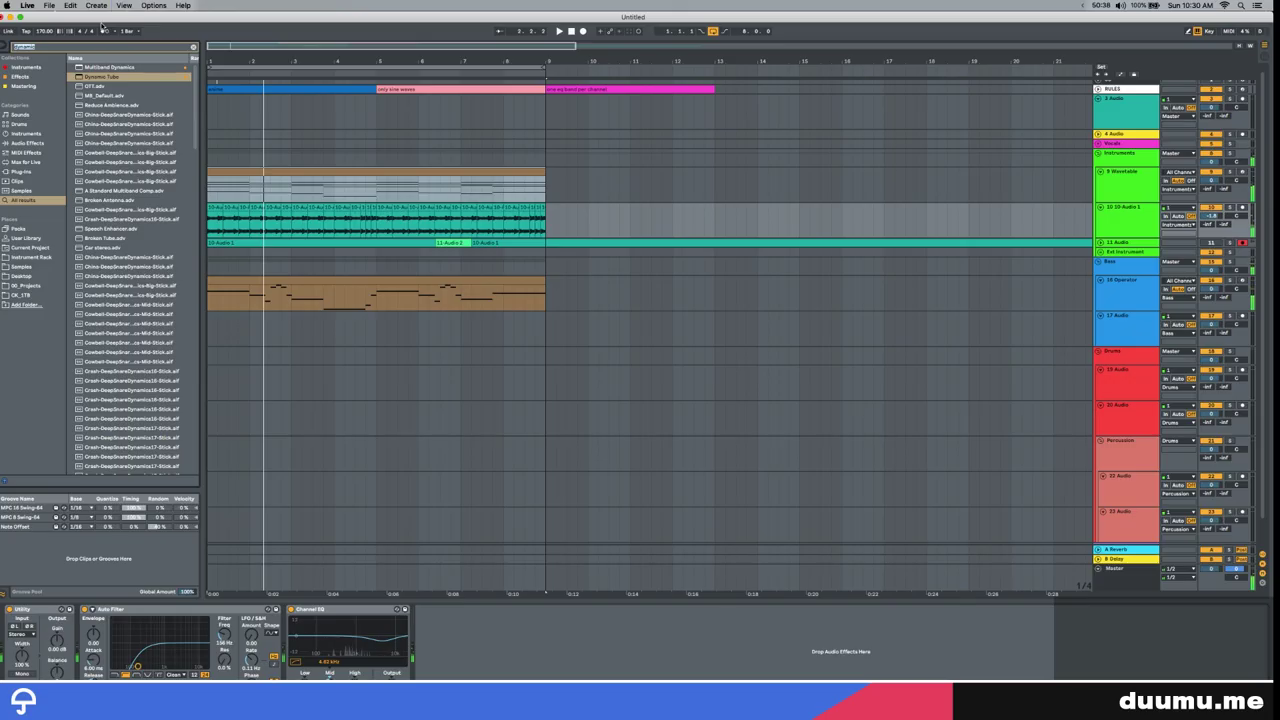
key(Up)
key(Return)
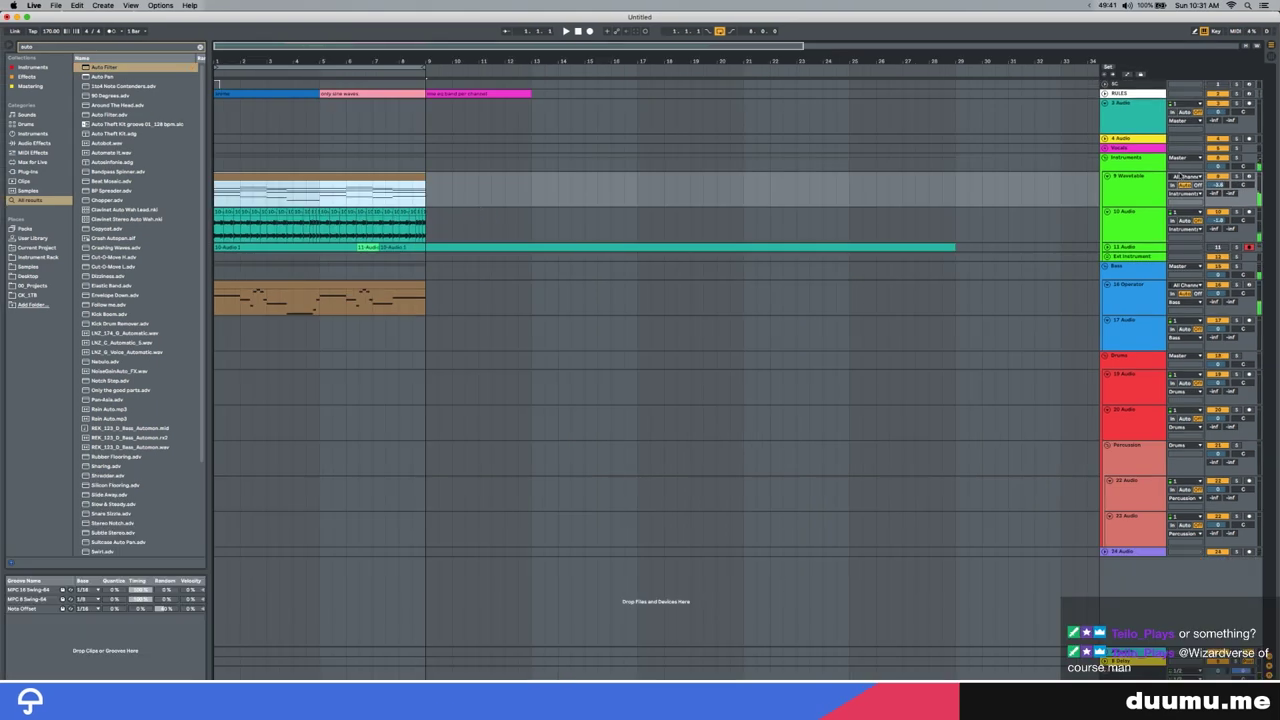
Step: Insert a new MIDI track below 9 Wavetable and load the Sampler instrument onto it
click(1120, 185)
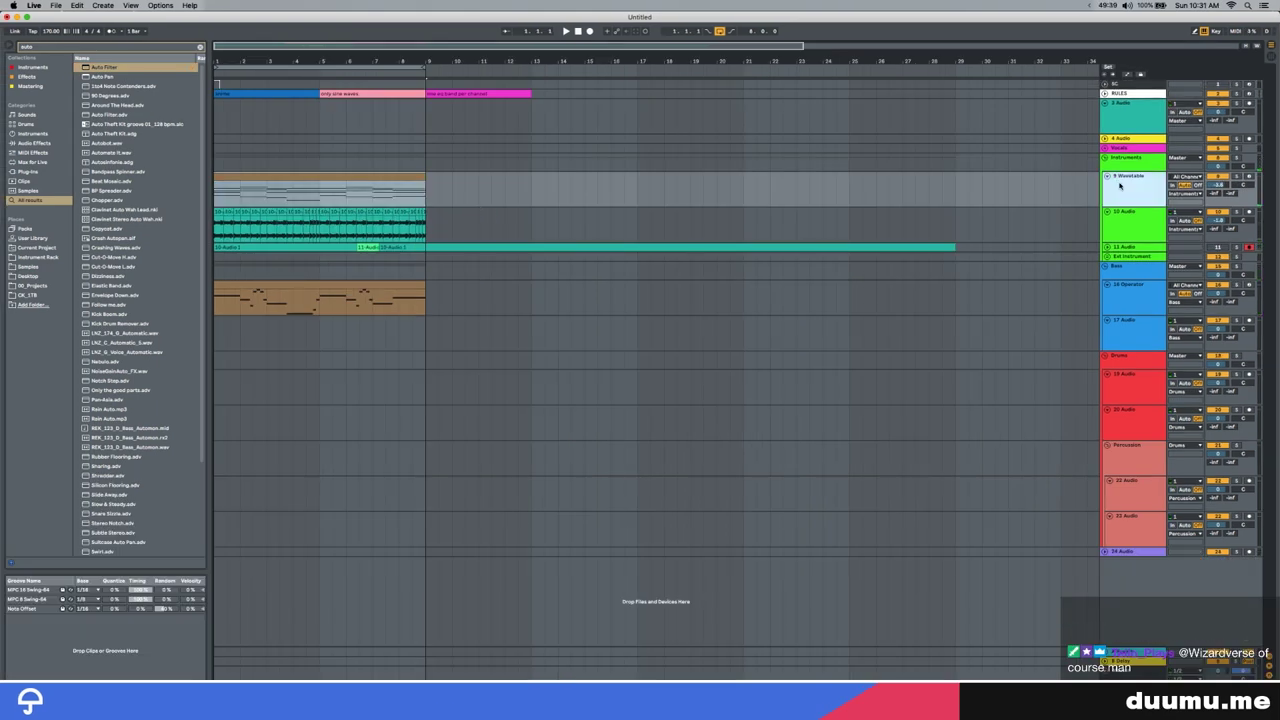
key(super+shift+t)
key(super+f)
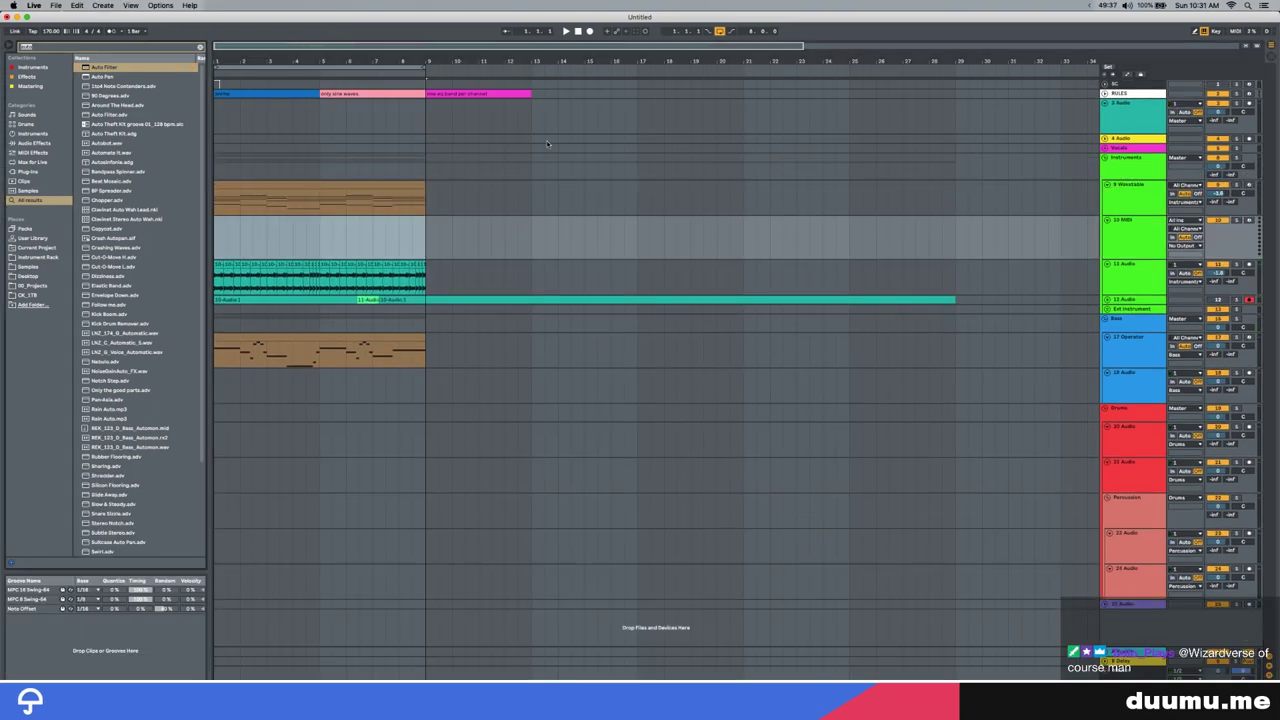
text(sampler)
key(Return)
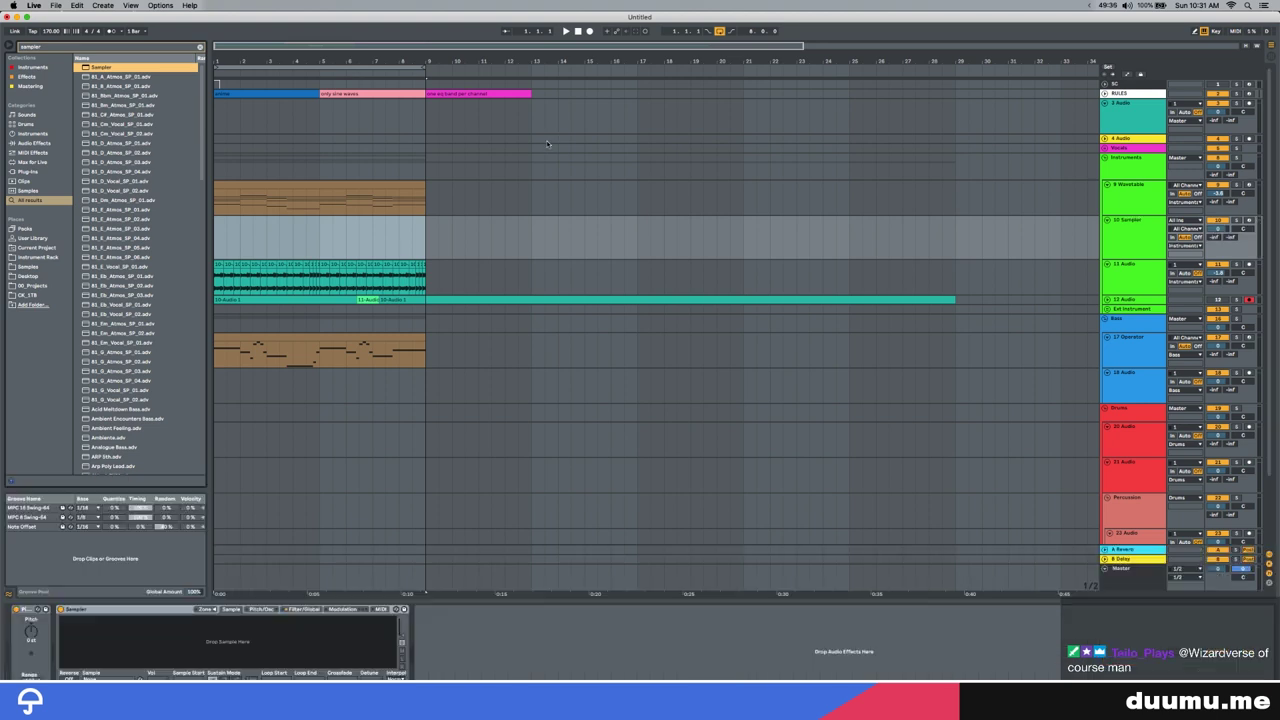
Step: Unfold the full recording's track for sampling and pull the Sampler's loop end toward the start of the sample
click(1105, 299)
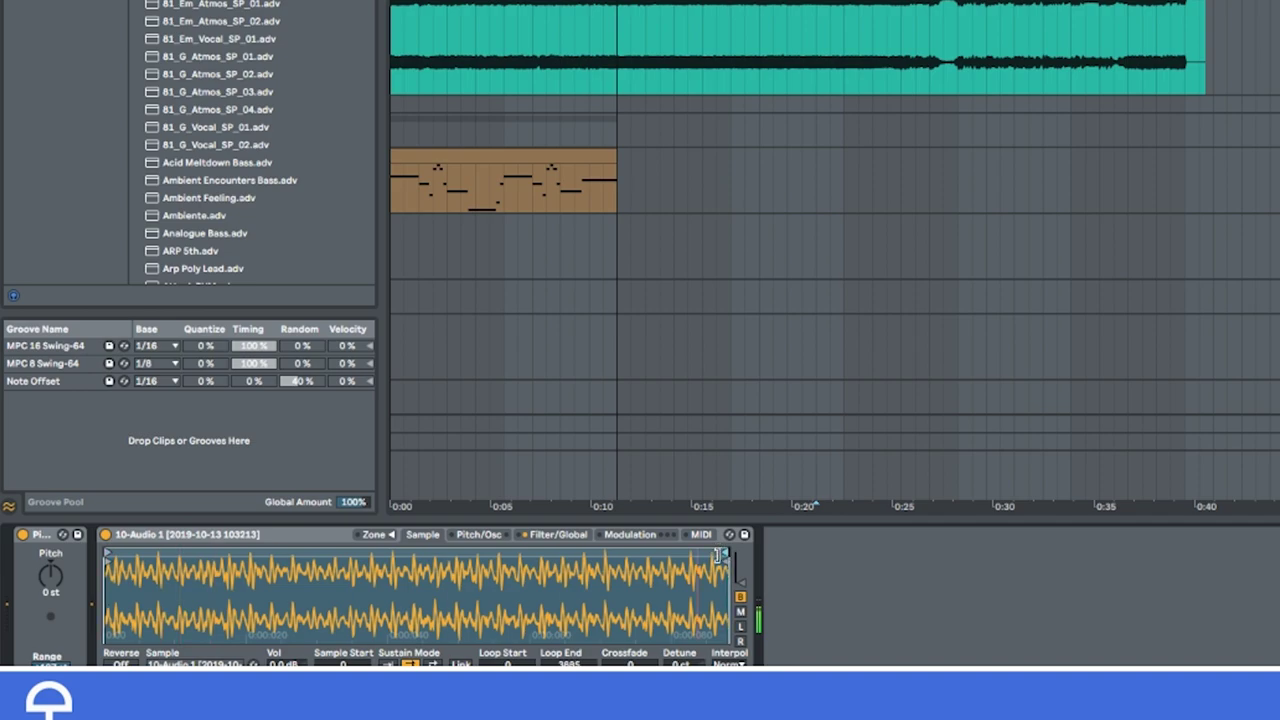
drag(394, 619, 65, 612)
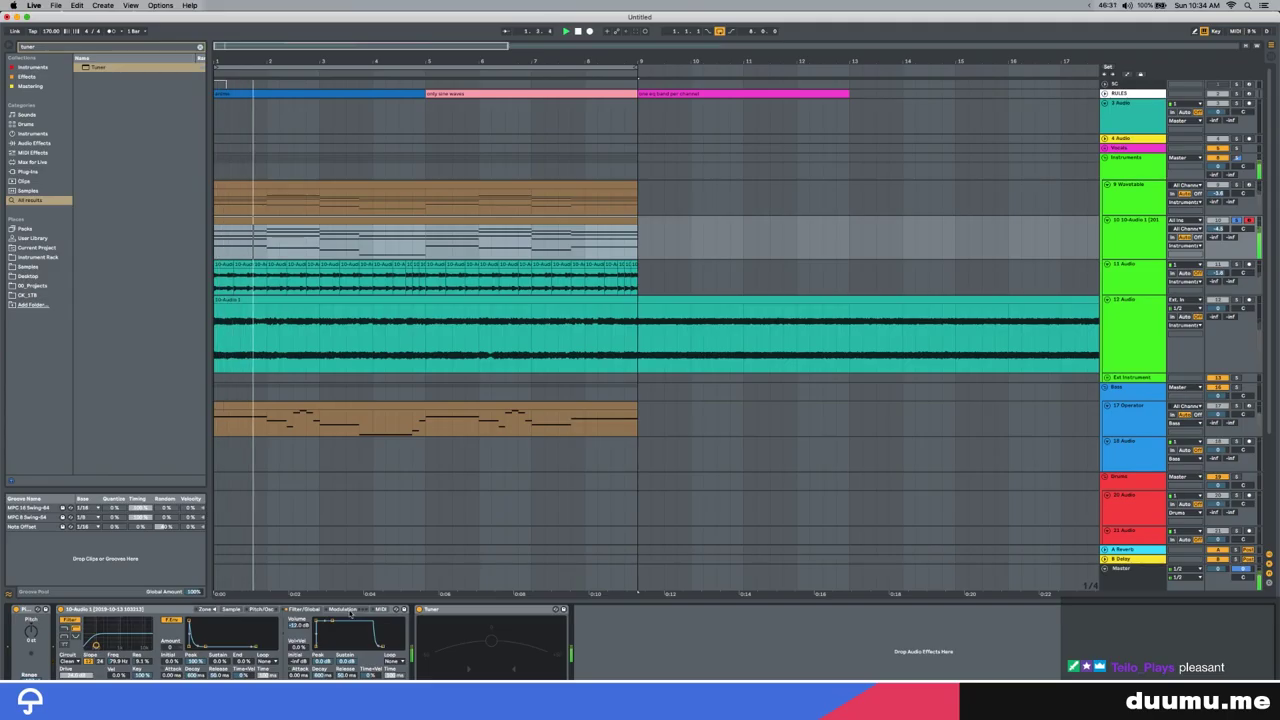
Step: Open the Sampler's modulation settings
click(346, 610)
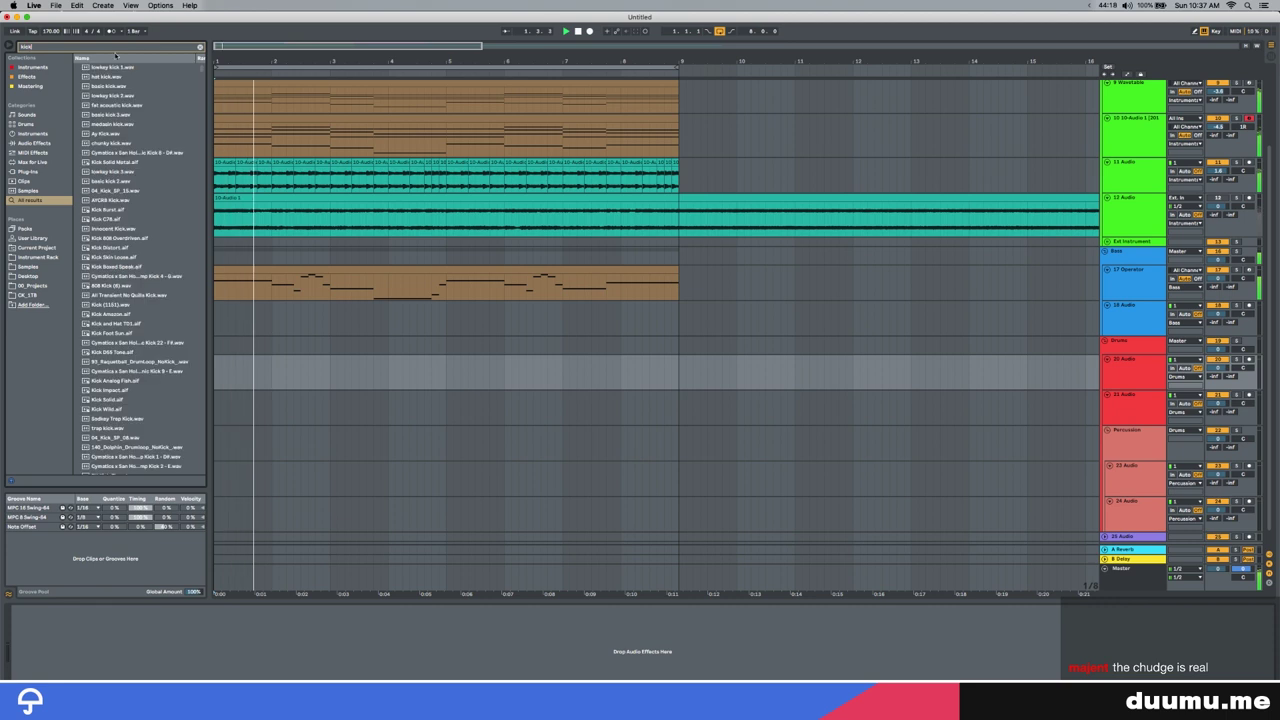
Step: Place the sample lowkey kick 1.wav at bar 1 on the first audio track of the Drums group
drag(113, 67, 220, 368)
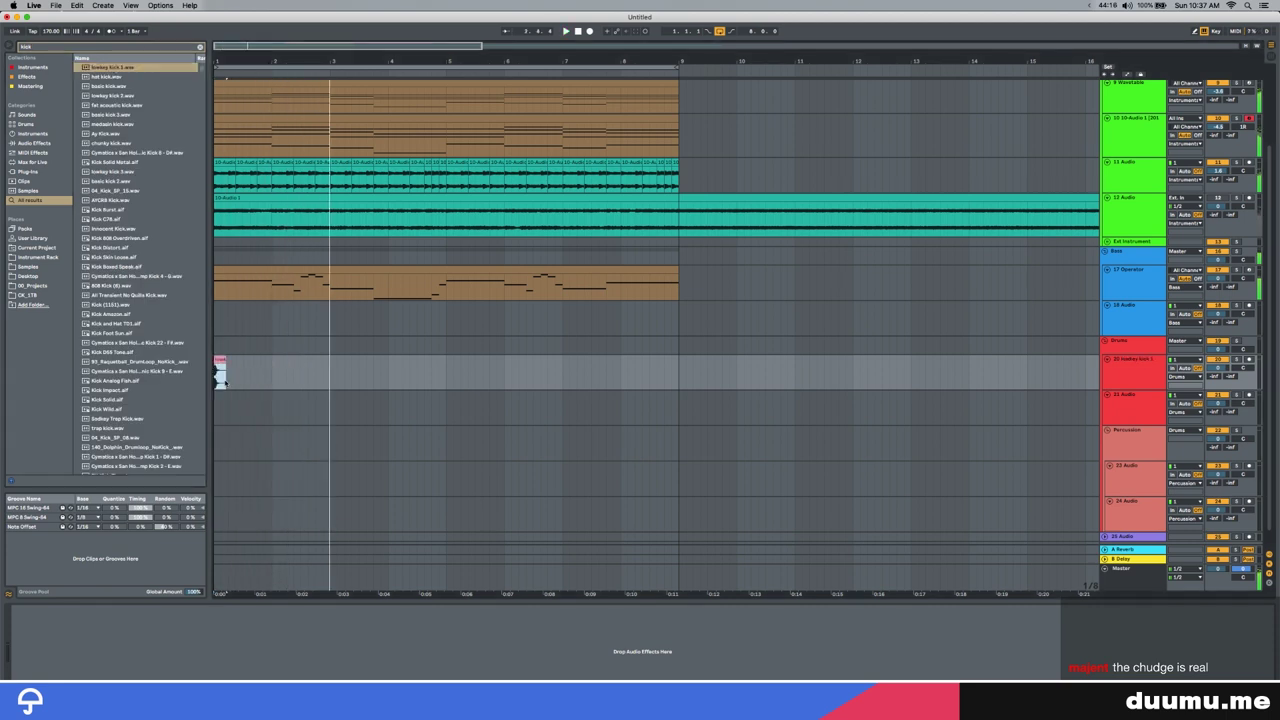
scroll(232, 383, up, 1)
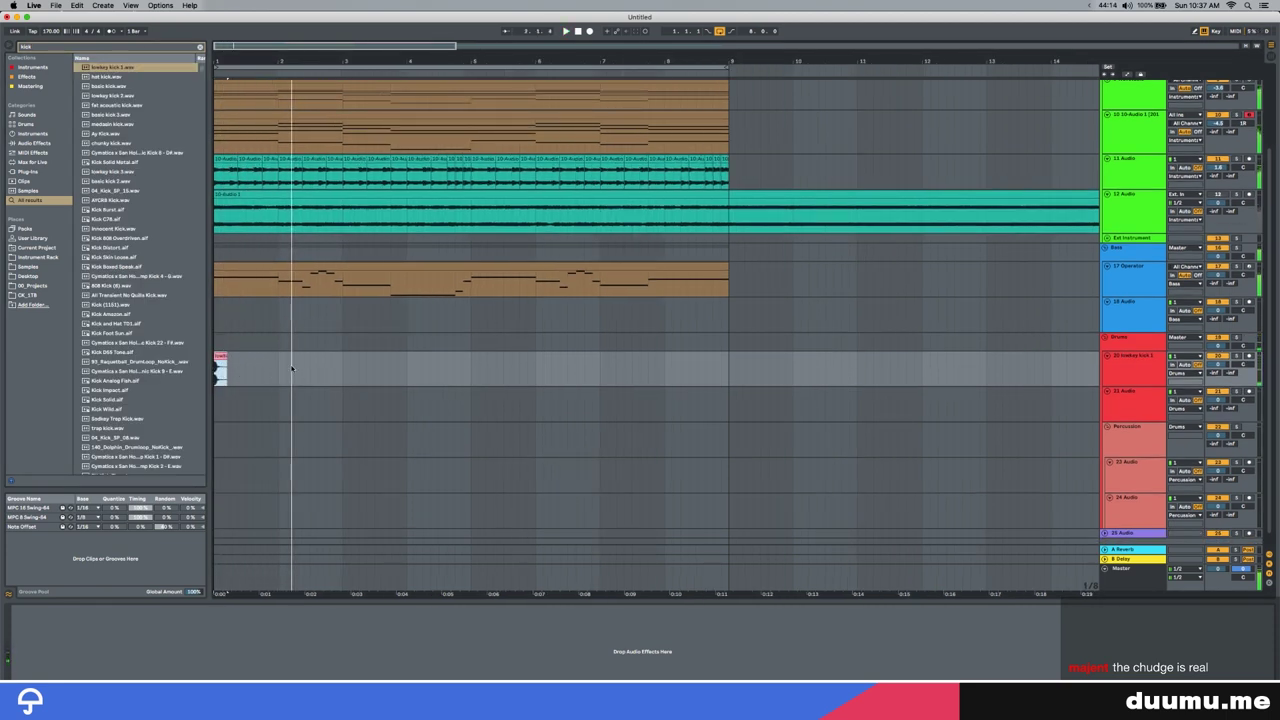
Step: Duplicate the kick within the first two bars and repeat that two-bar pattern three times up to bar 9
shift+click(295, 368)
key(super+d)
shift+click(220, 370)
key(ctrl+d)
key(ctrl+d)
key(ctrl+d)
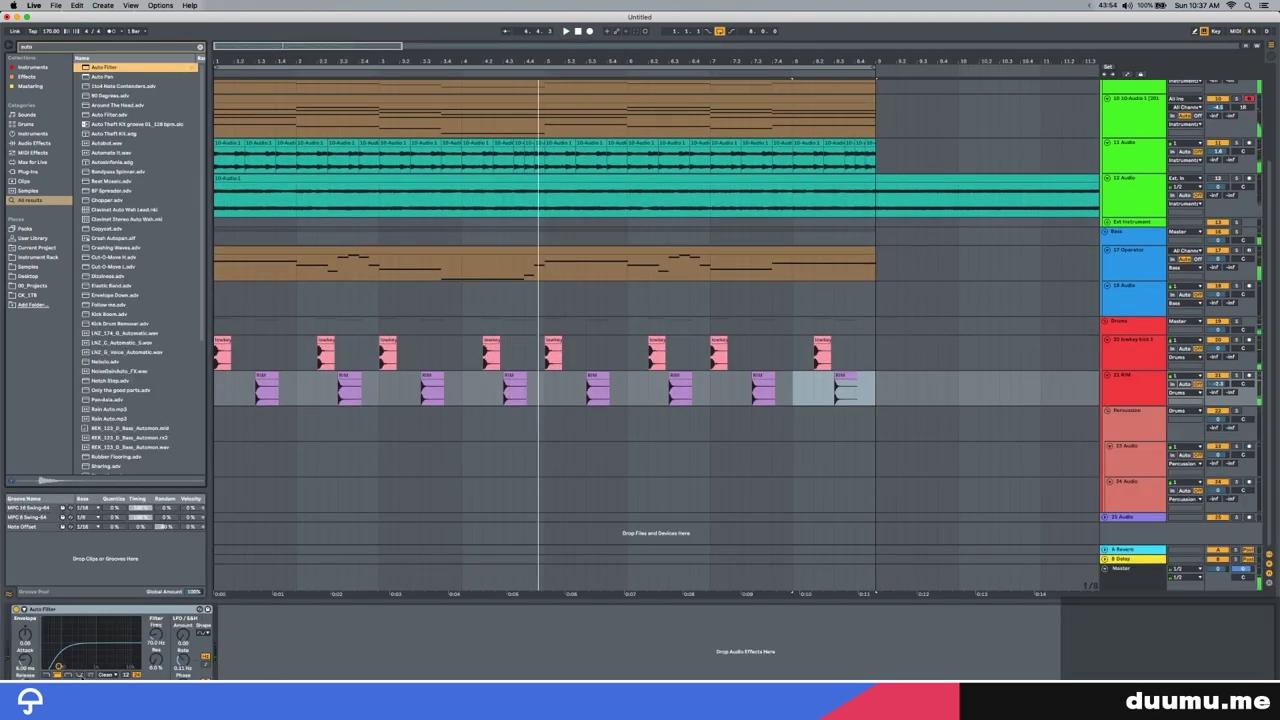
Step: Switch the Auto Filter on the rim track to its low-pass type
click(44, 675)
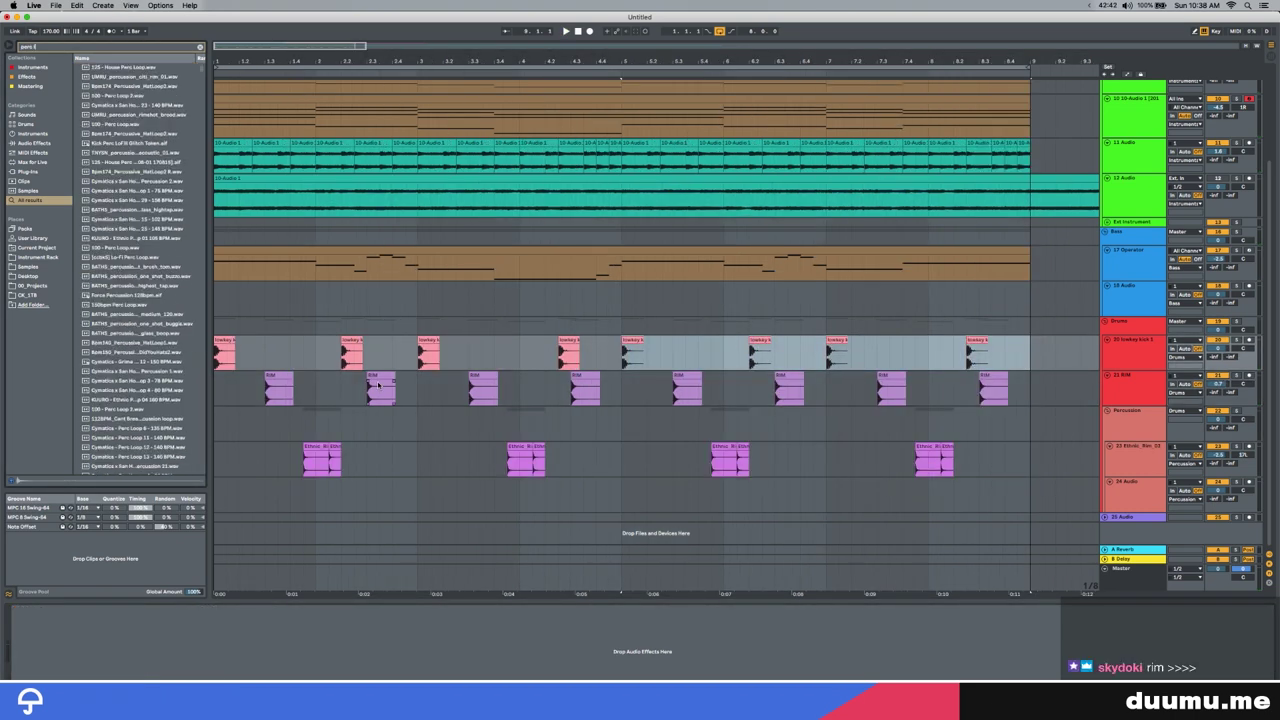
Step: Place the Cymatics x San Holo Vibrations Percussion Loop 1 at bar 1 on the empty percussion track and play it with the beat
drag(135, 143, 218, 490)
key(space)
scroll(218, 490, down, 3)
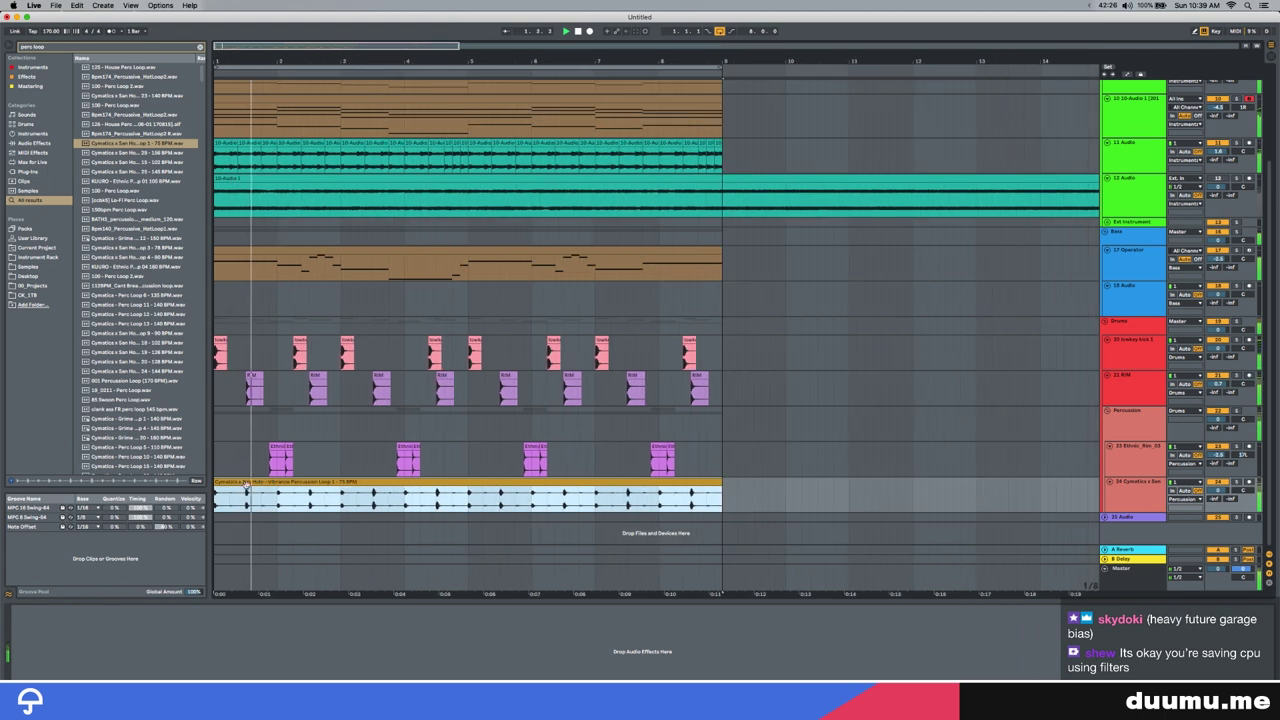
Step: Shorten the percussion loop clip to end at bar 5 and duplicate it up to bar 9
mouse_move(455, 483)
mouse_down()
mouse_move(478, 483)
mouse_move(455, 483)
mouse_up()
drag(715, 484, 467, 484)
key(super+d)
key(super+d)
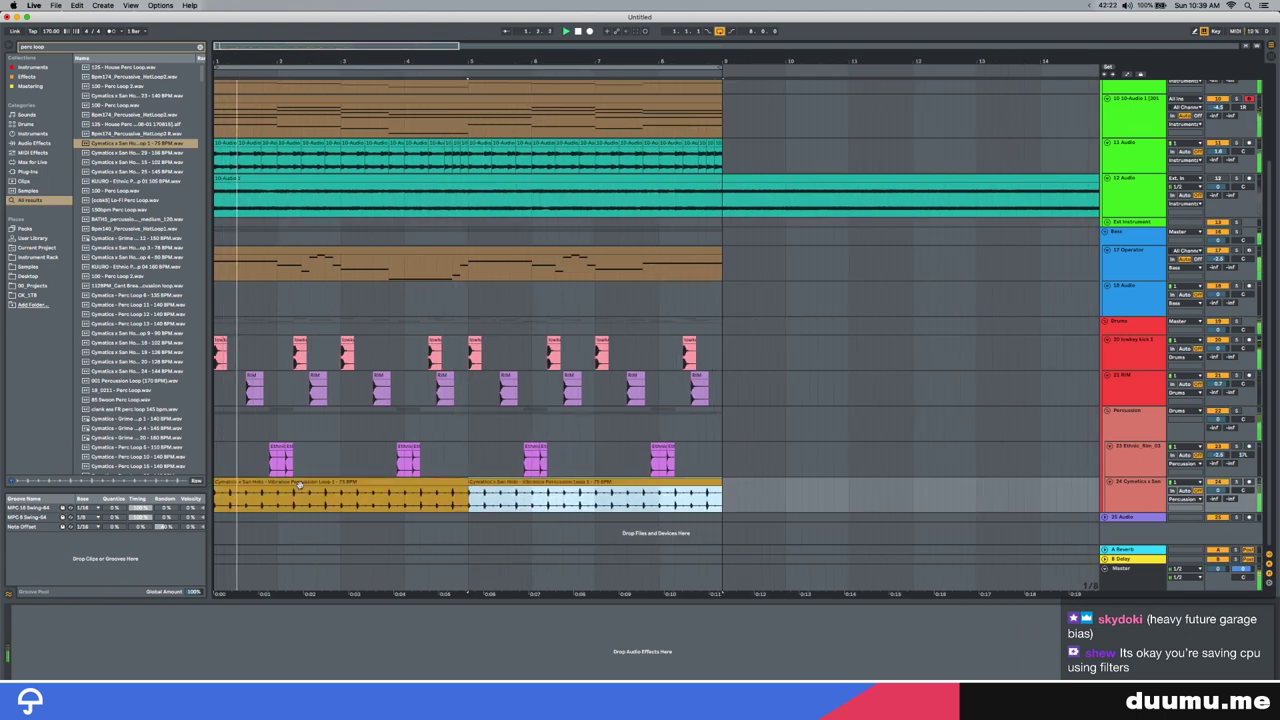
Step: Undo the last duplication and open the warp mode choices of the percussion loop clip
key(super+z)
shift+double_click(298, 483)
click(110, 506)
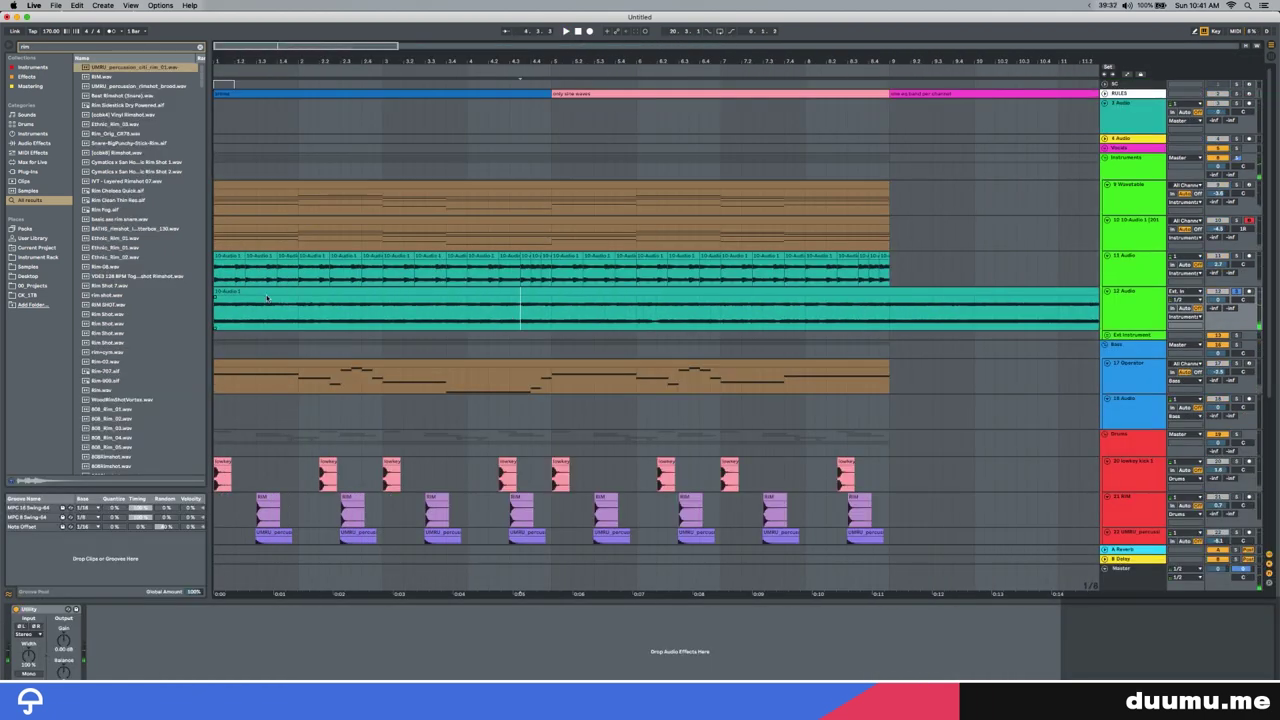
Step: Play the soloed full recording and select a short passage in its second bar
click(268, 289)
key(space)
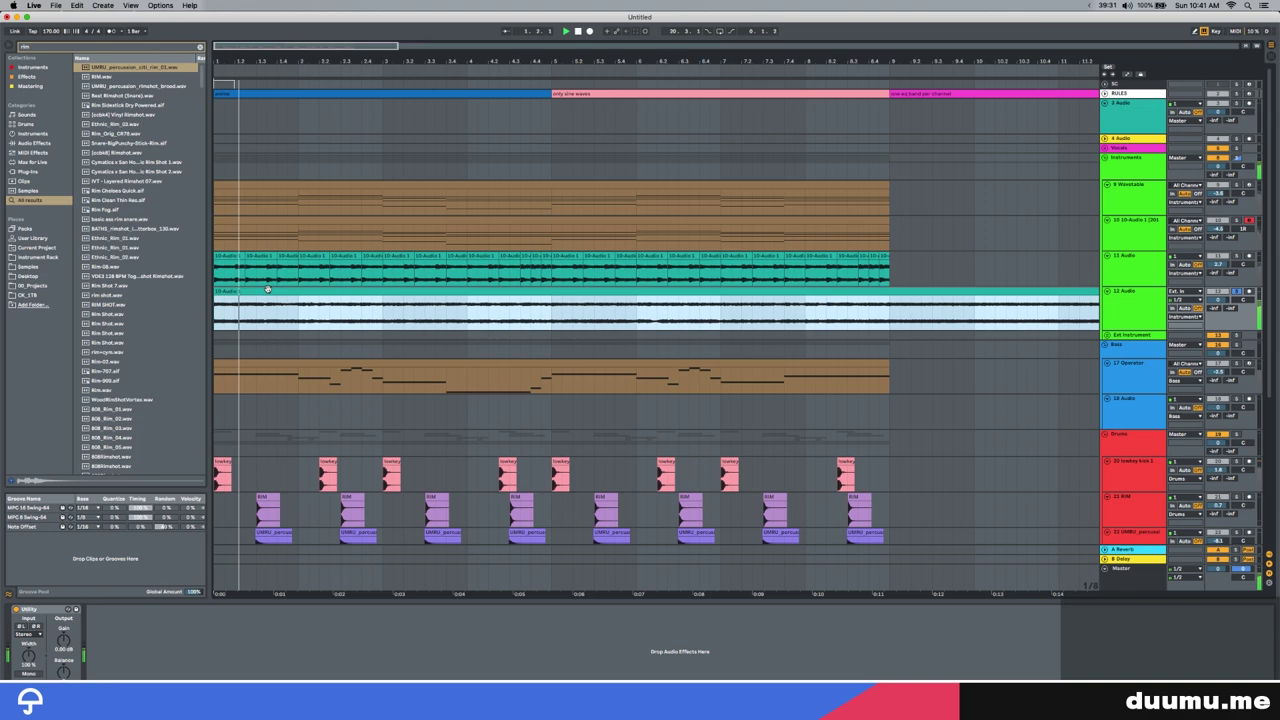
click(327, 320)
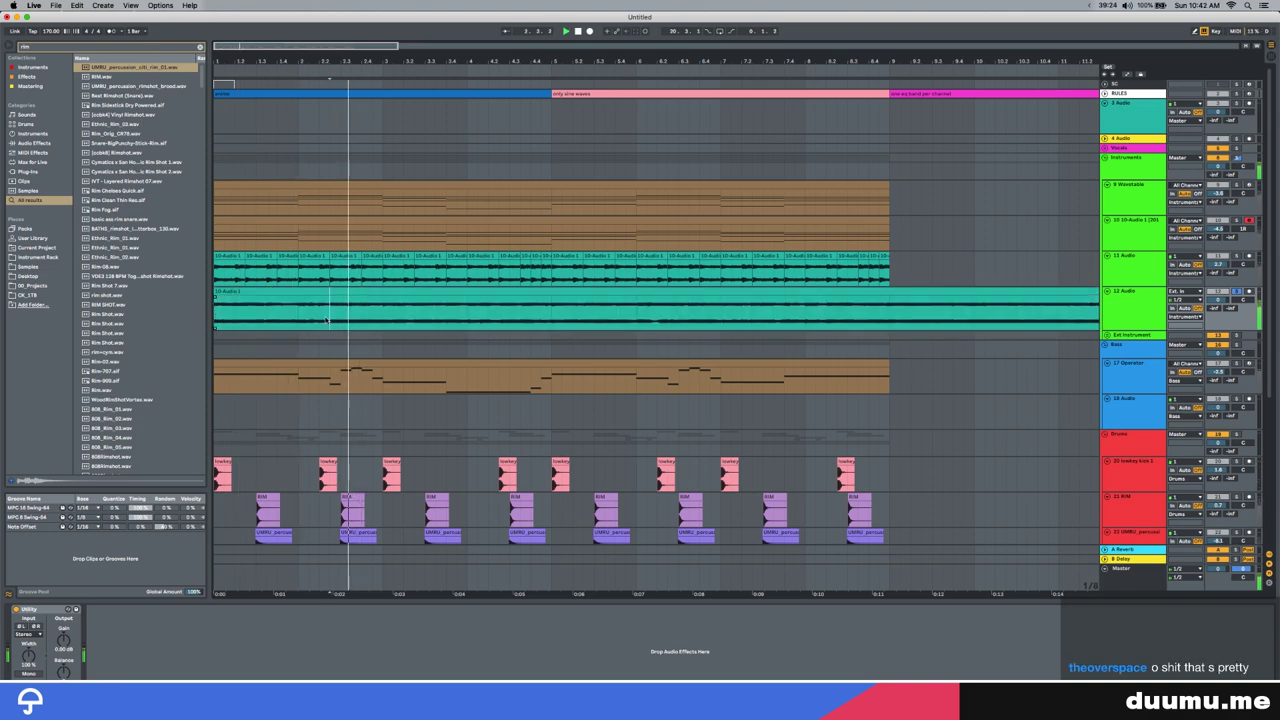
drag(327, 320, 361, 313)
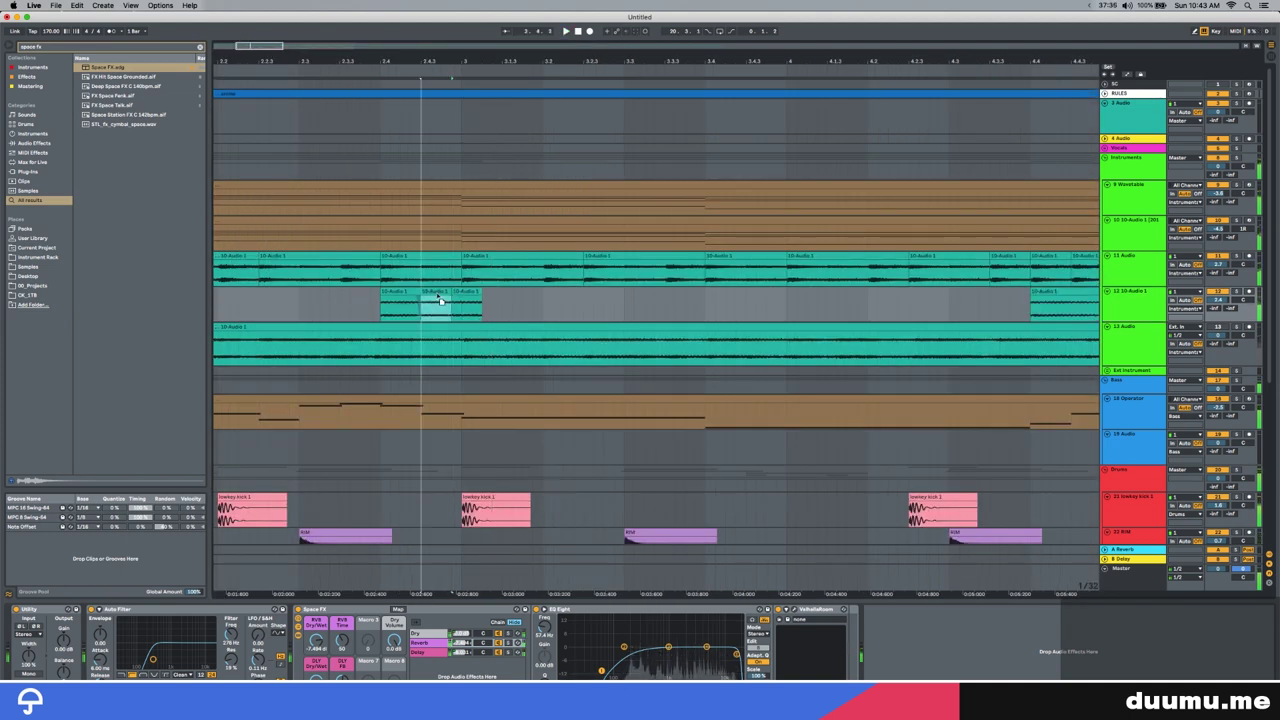
Step: Try moving the selected slice of the chopped sample clip to around bar 4 and play the arrangement
mouse_move(440, 300)
mouse_down()
mouse_move(400, 293)
mouse_move(816, 320)
mouse_up()
key(x)
key(space)
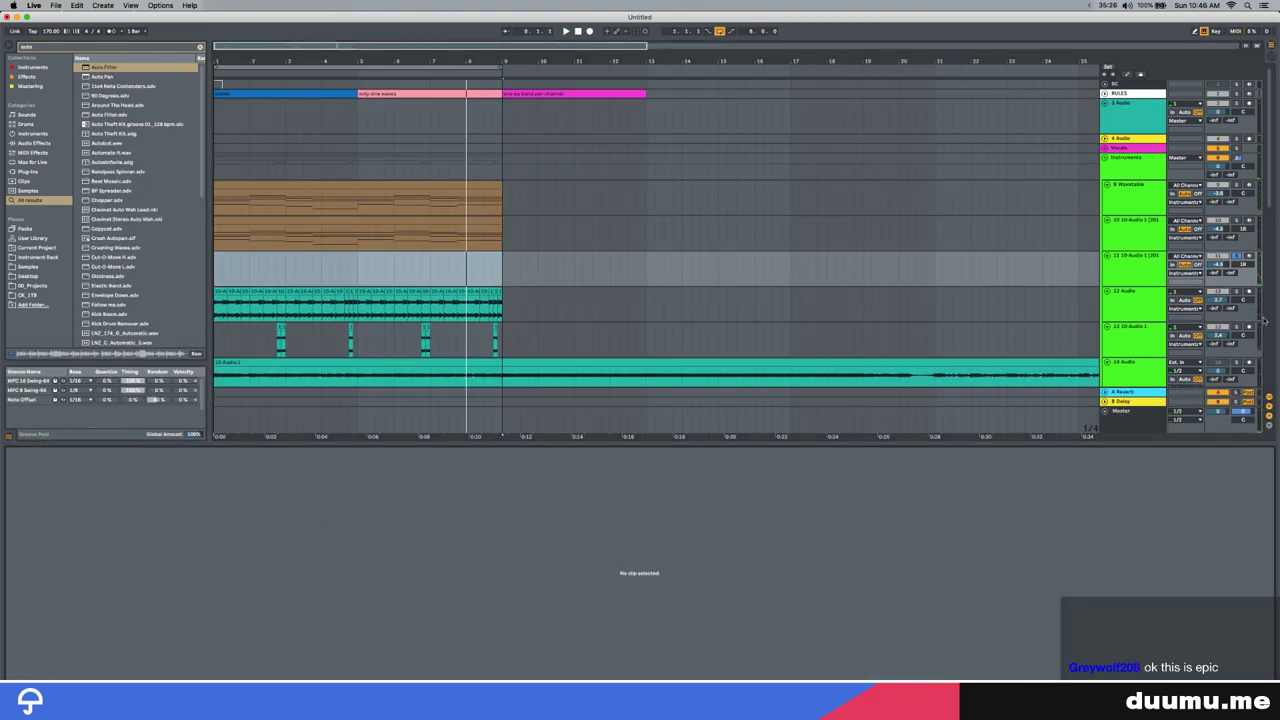
Step: Arm the duplicated Sampler track for recording and open its devices
click(1248, 256)
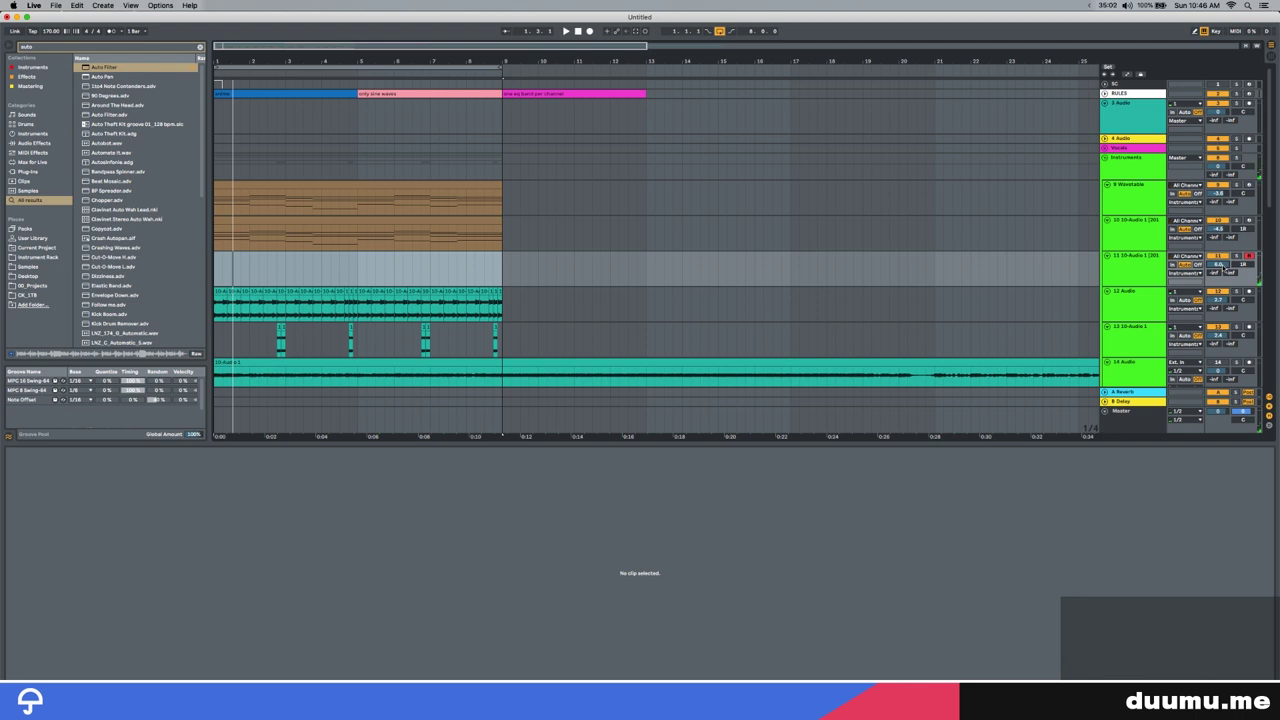
double_click(1134, 282)
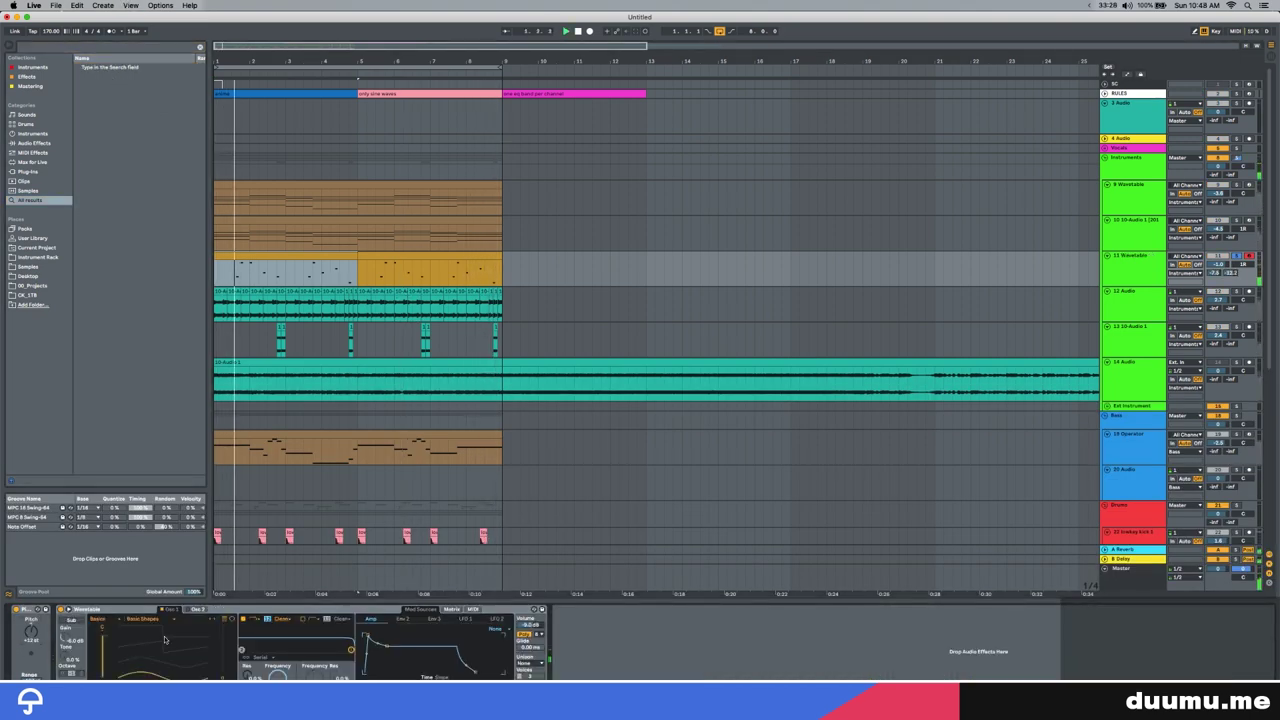
Step: Turn off solo on the armed Wavetable track and raise its volume slightly
click(1236, 255)
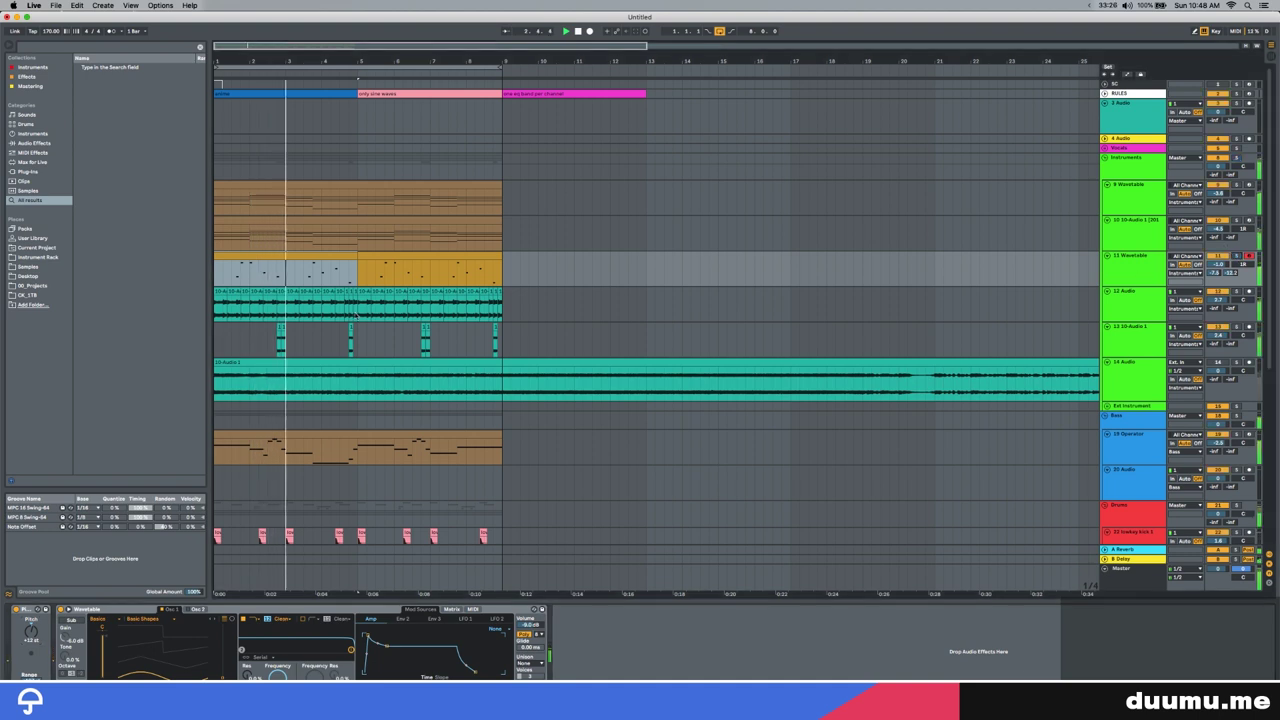
key(plus)
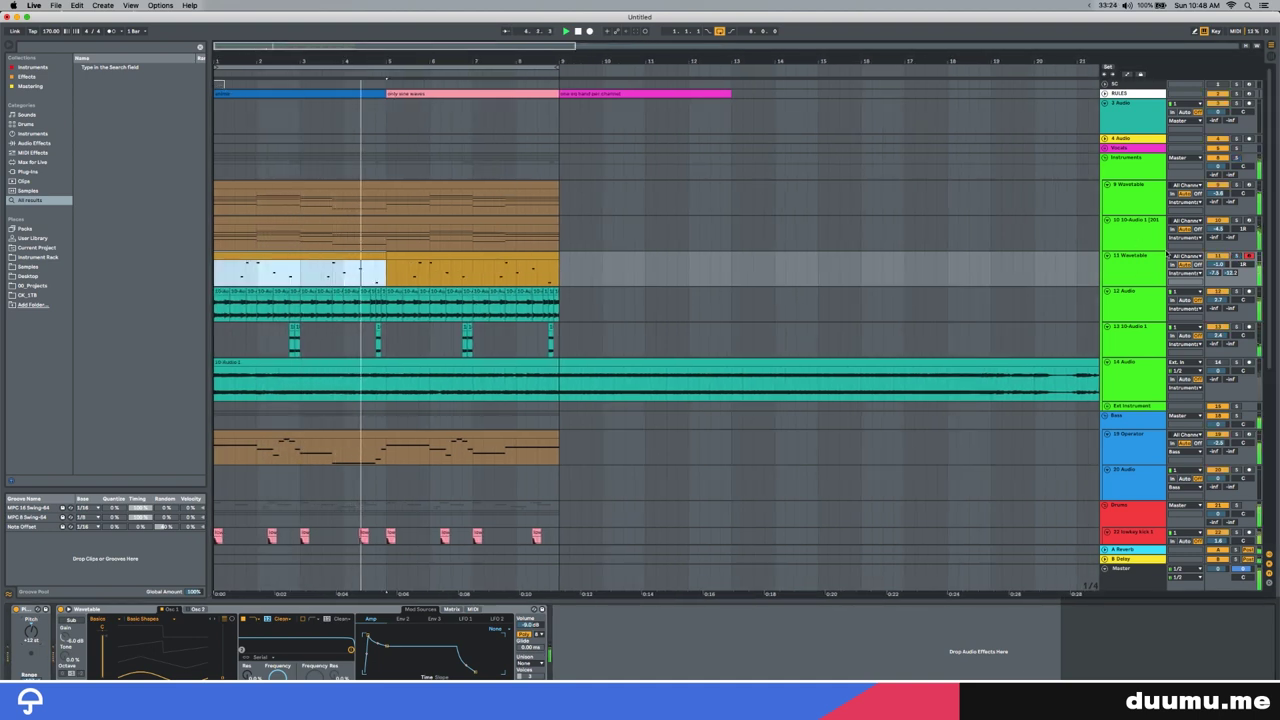
drag(1218, 264, 1218, 258)
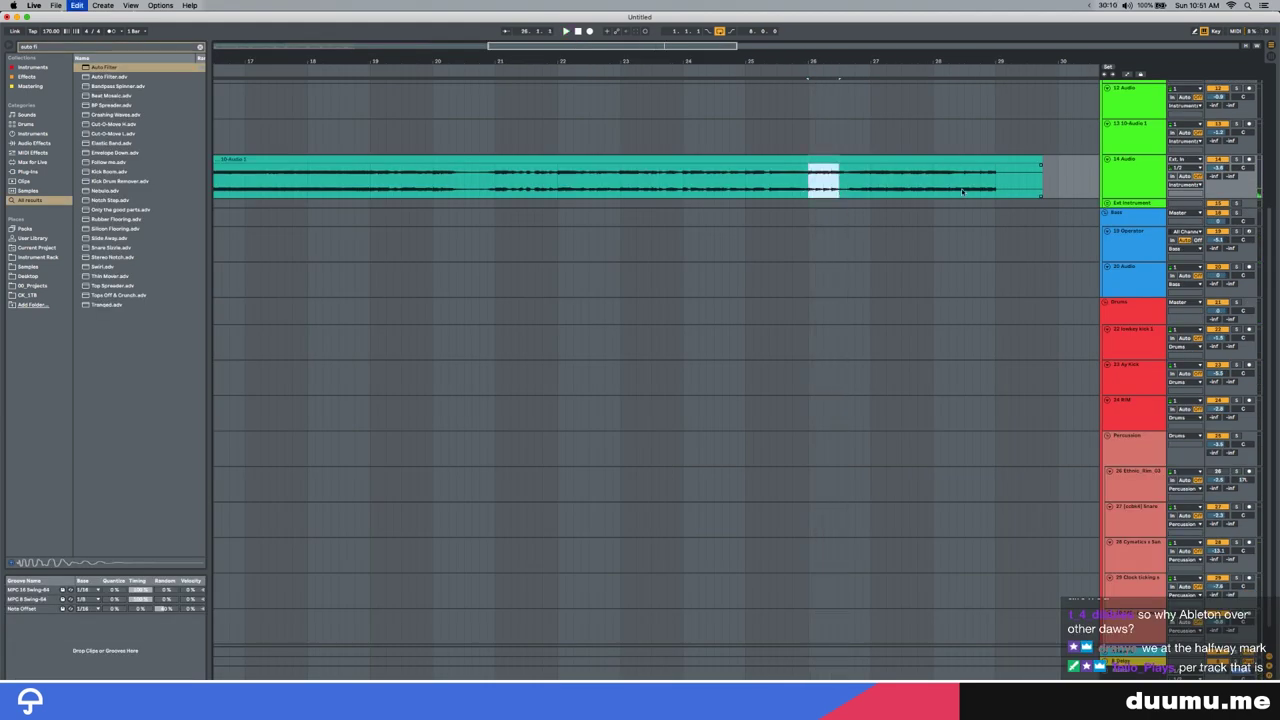
Step: Insert a new audio track below the full recording's track and set the insertion point on it at bar 26
click(1148, 187)
key(super+t)
click(817, 215)
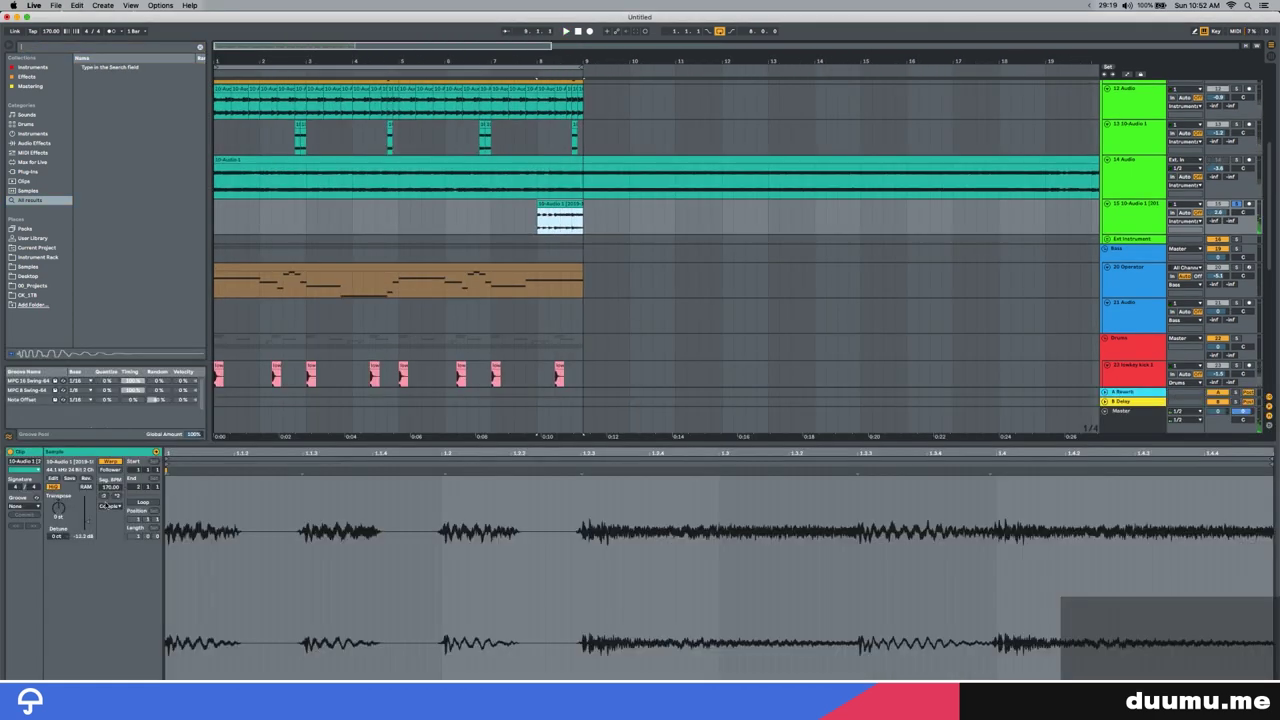
Step: Set the short sampled clip's warp mode to Beats and listen to the arrangement
click(227, 508)
key(space)
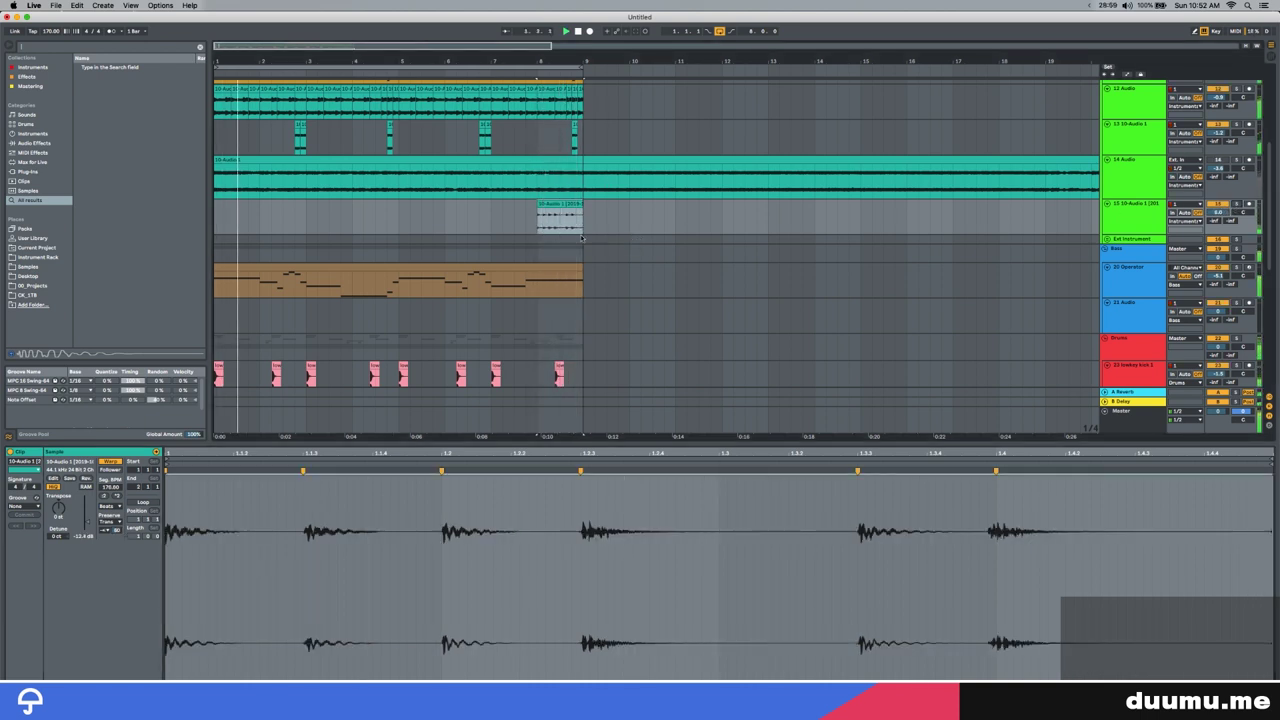
scroll(1077, 235, down, 2)
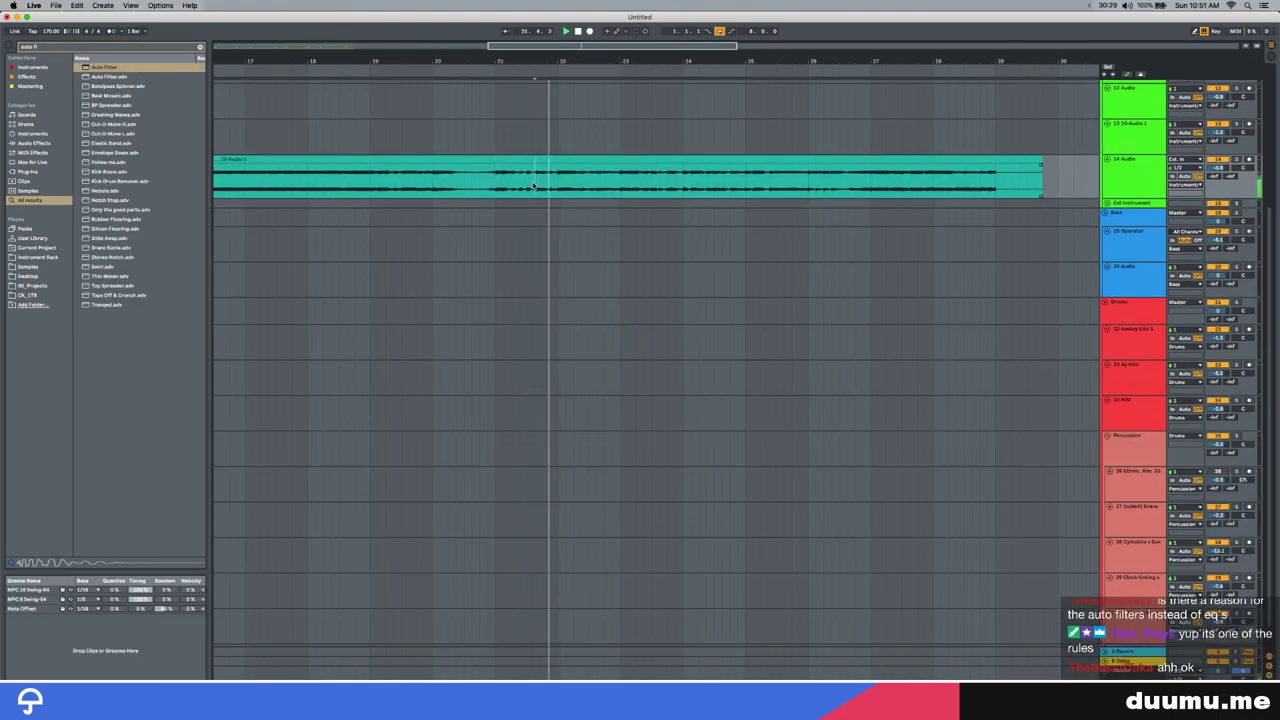
key(space)
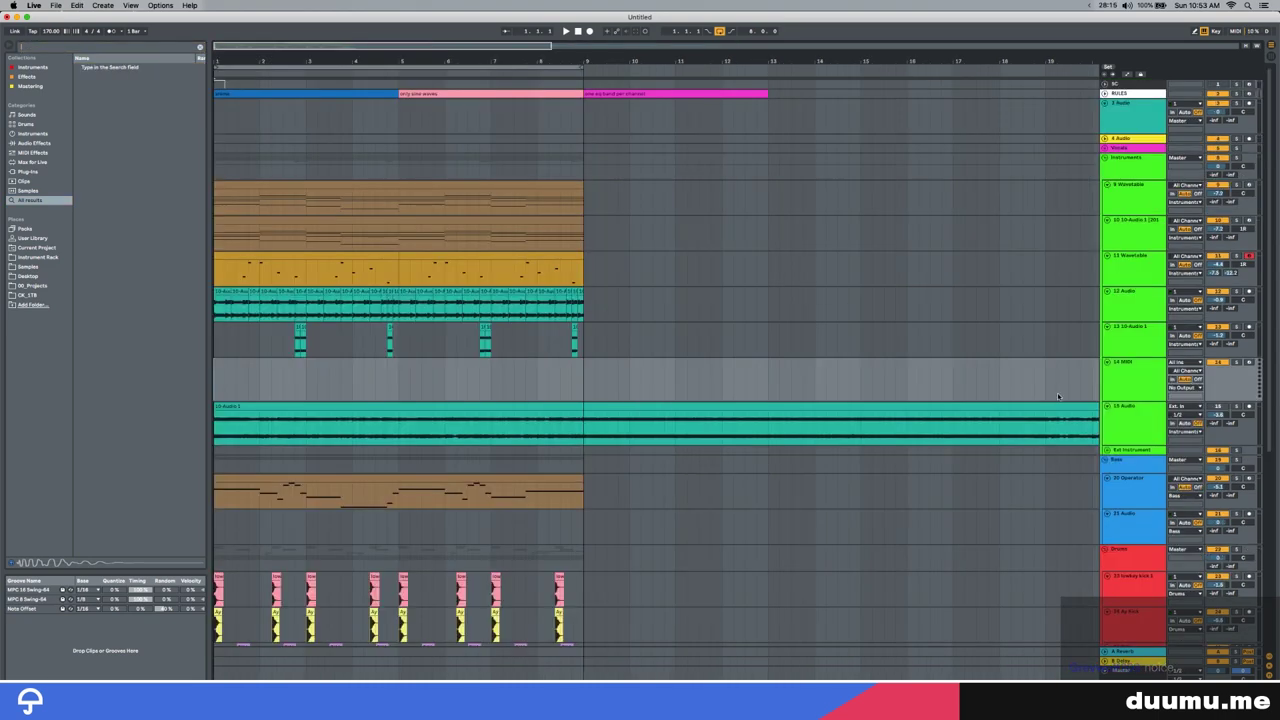
click(1127, 387)
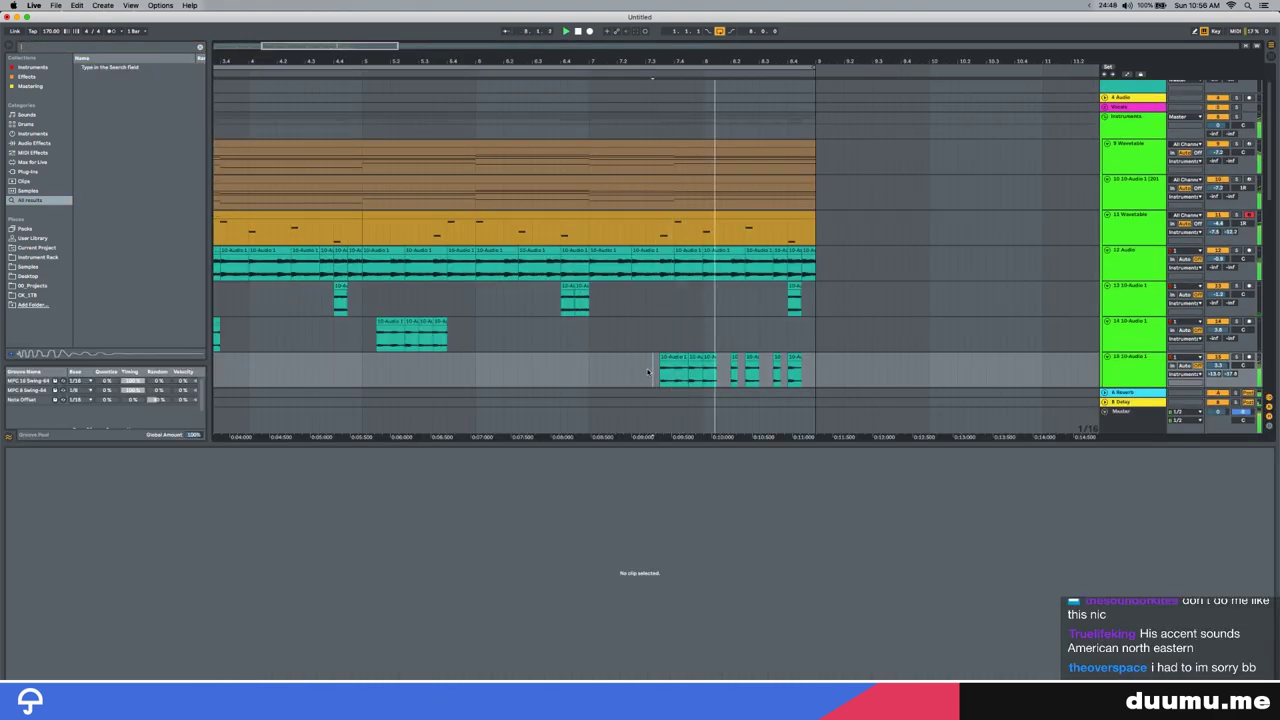
key(minus)
key(minus)
key(minus)
key(minus)
key(minus)
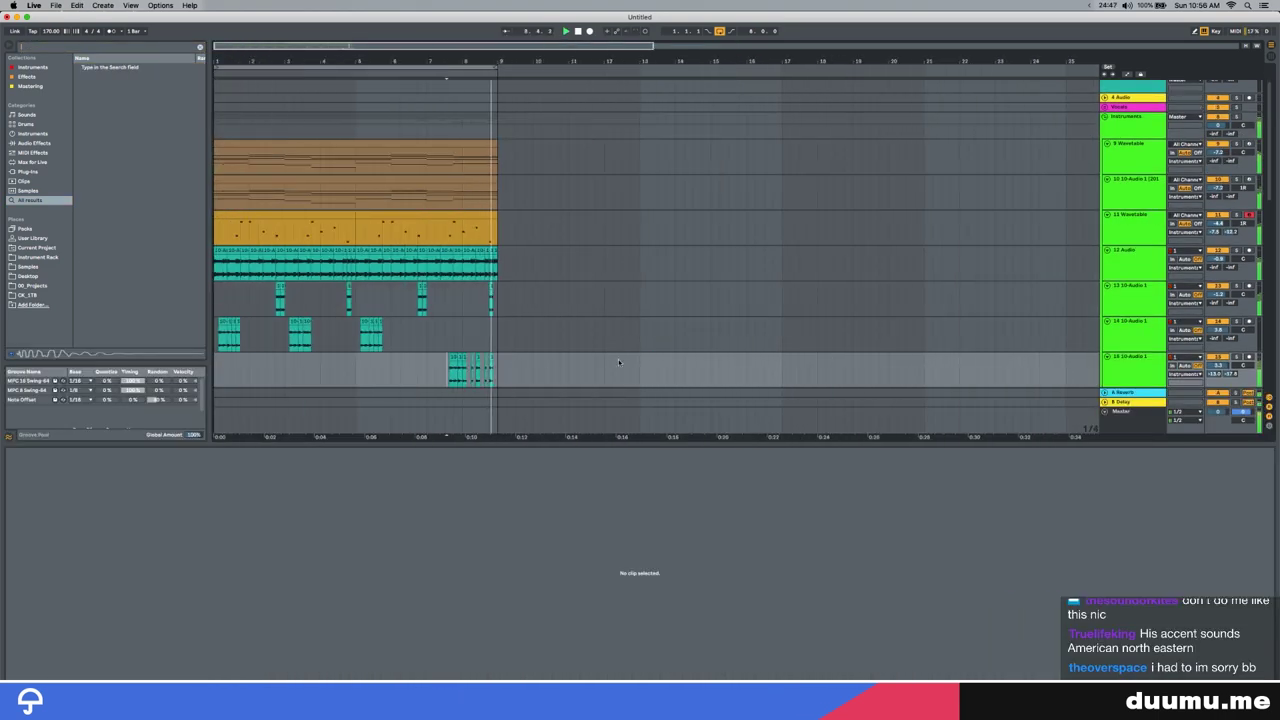
key(plus)
click(503, 372)
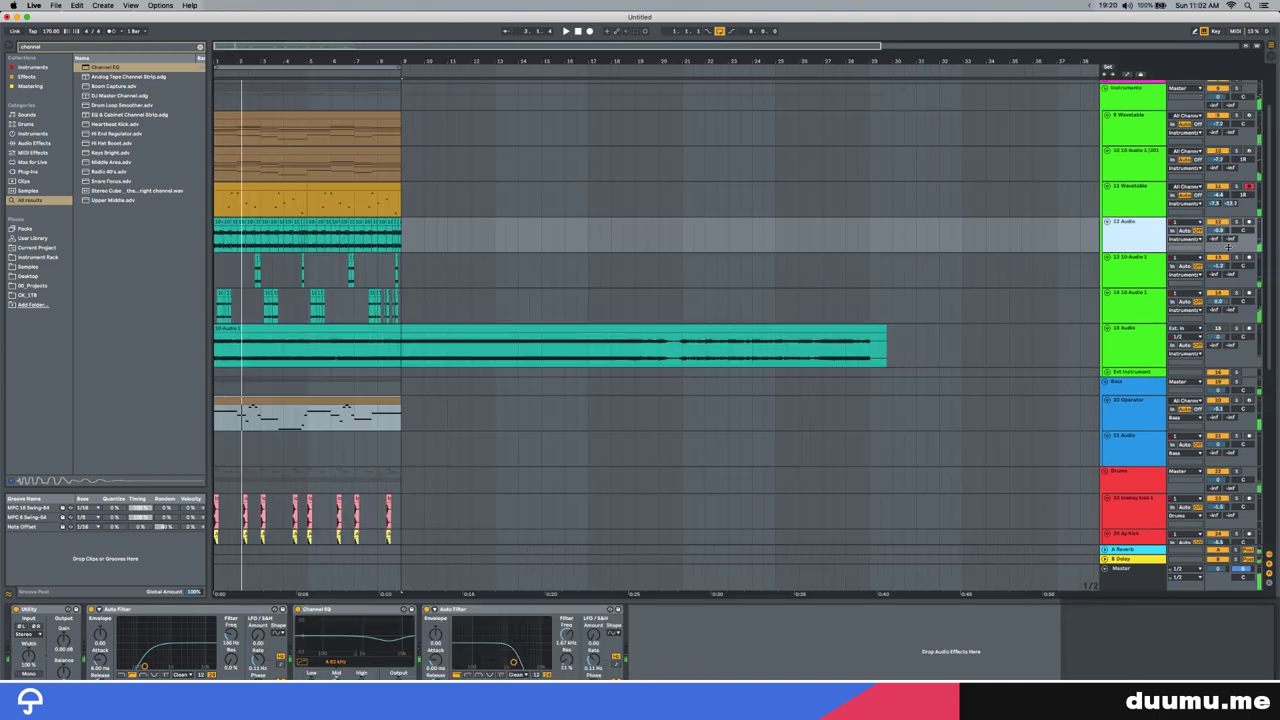
Step: Select the Operator bass clip spanning bars 1 to 9
key(minus)
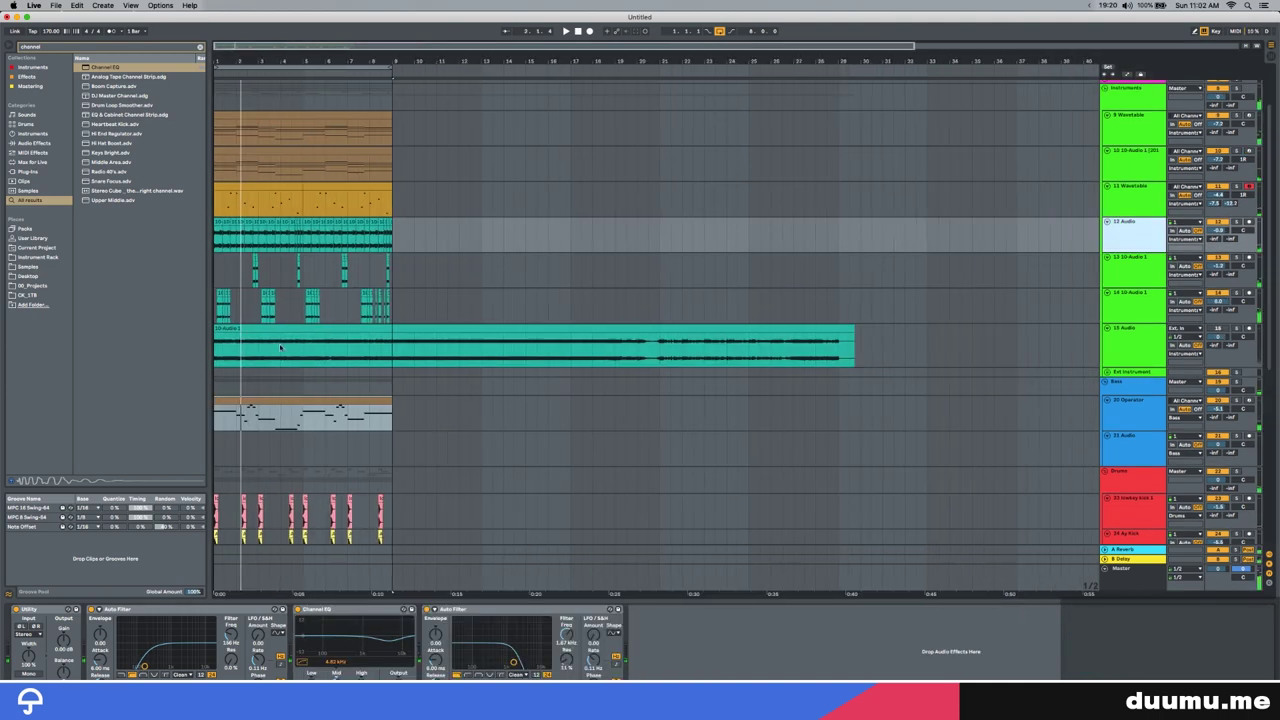
click(258, 401)
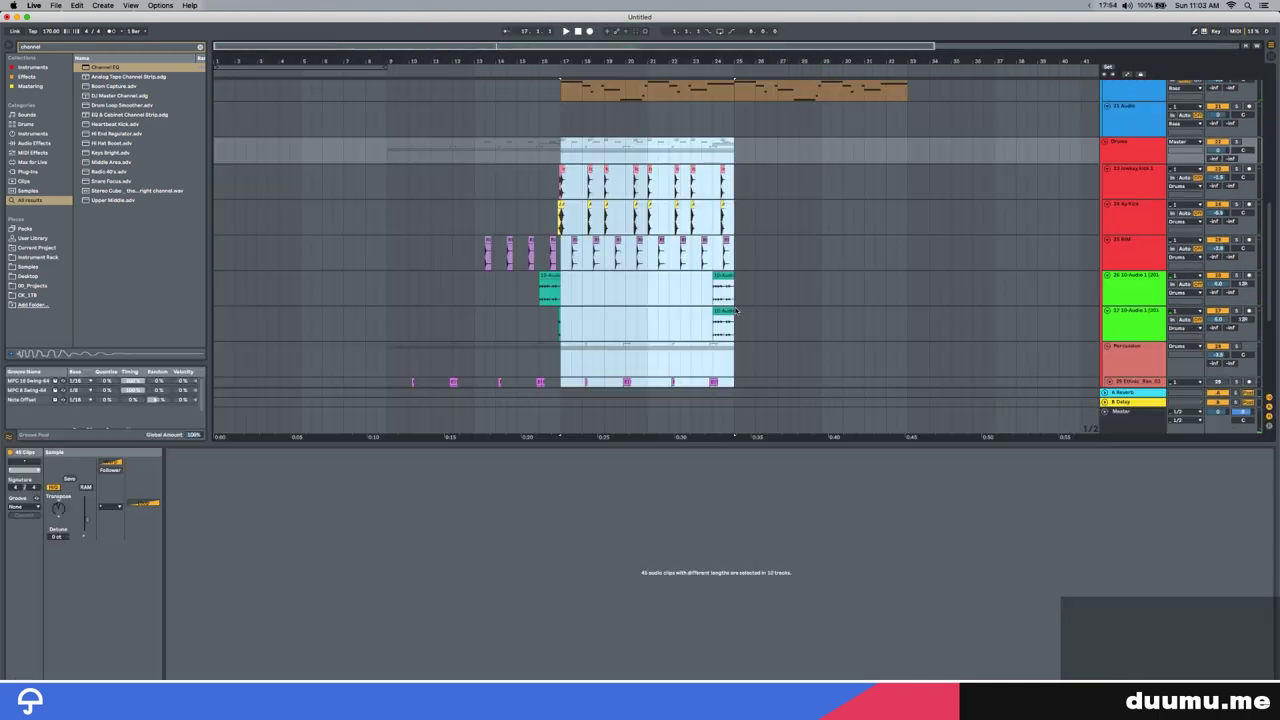
Step: Duplicate the drum clips of bars 17–25 into bars 25–33 and toggle the detail view
scroll(601, 355, up, 10)
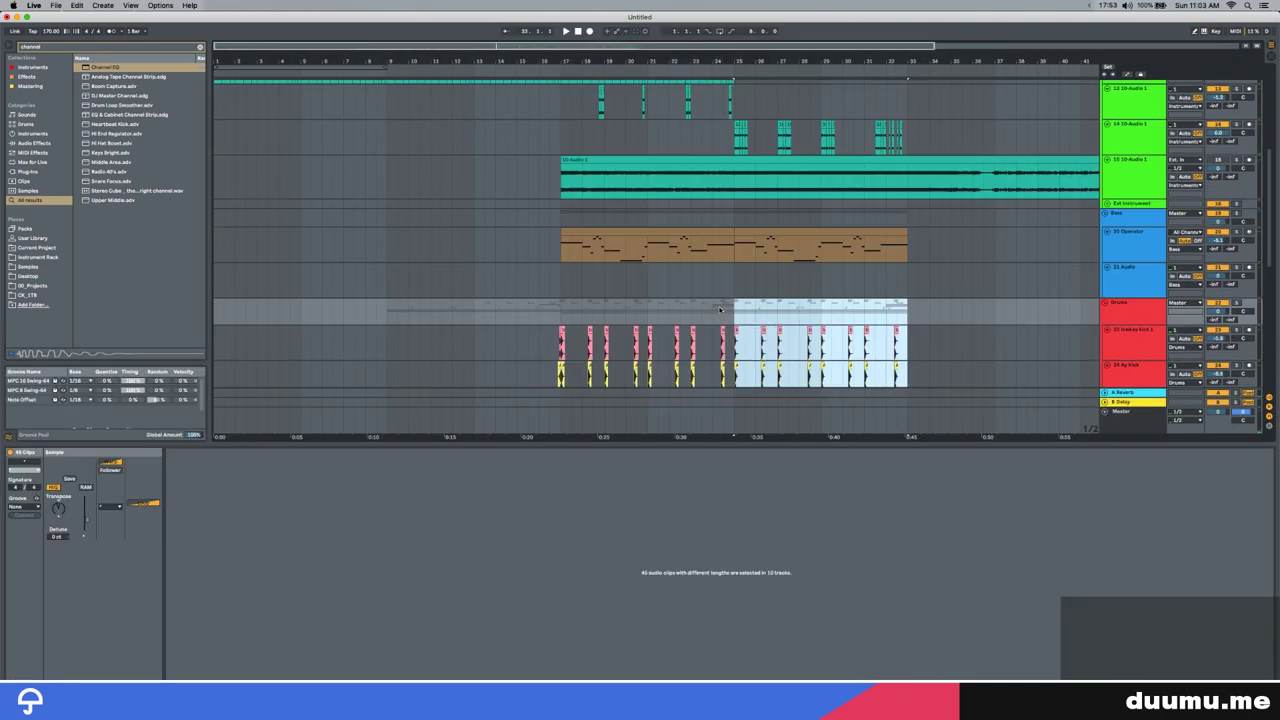
click(558, 349)
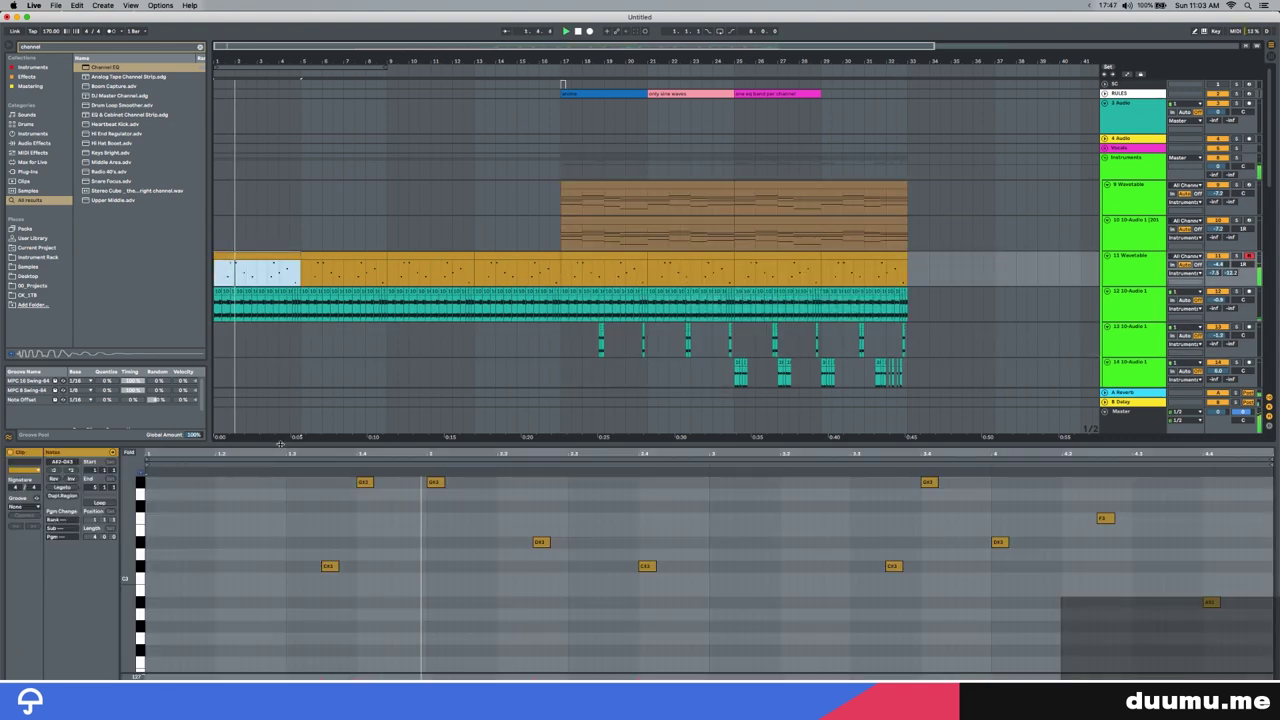
key(super+alt+l)
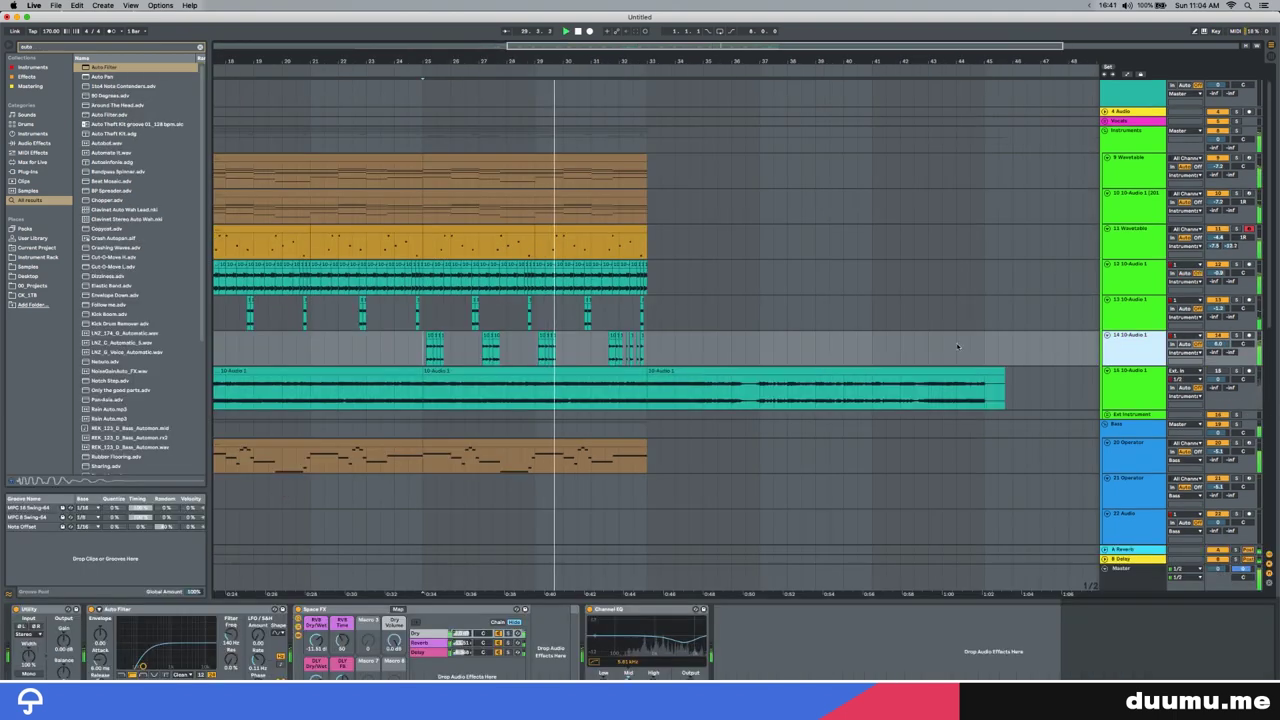
Step: Duplicate the full recording's track and activate the muted copy
key(minus)
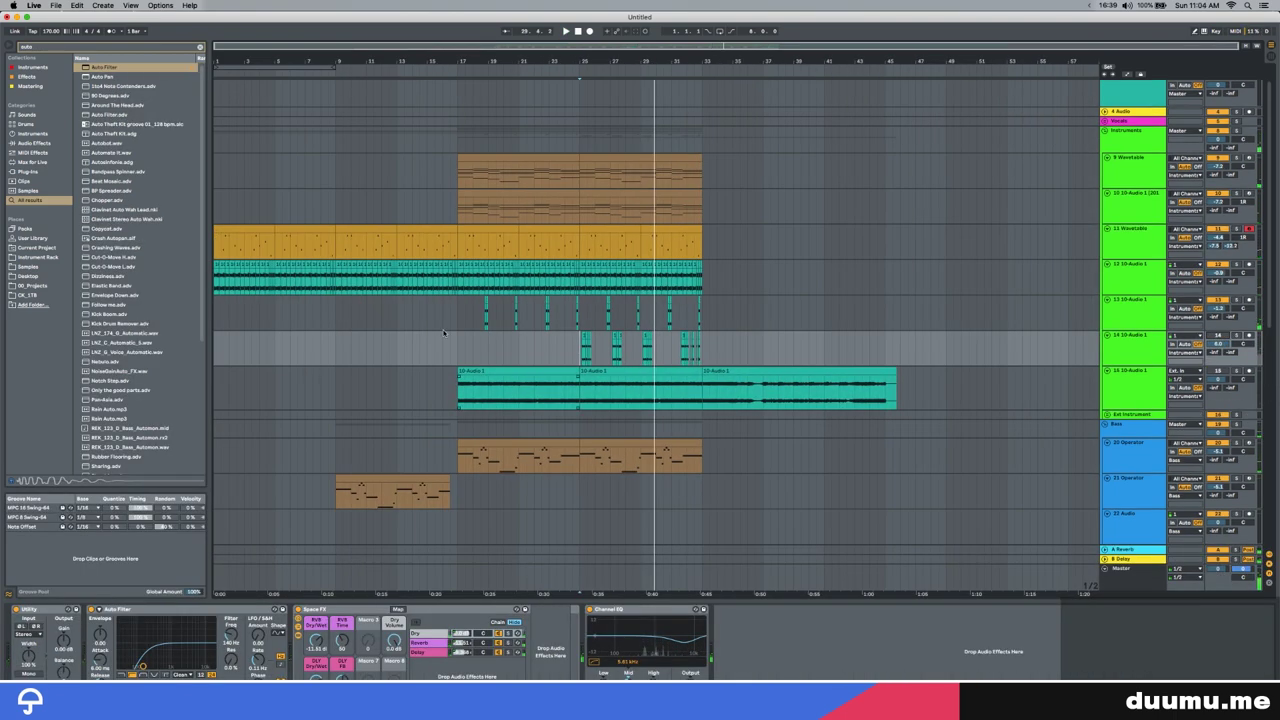
click(1145, 398)
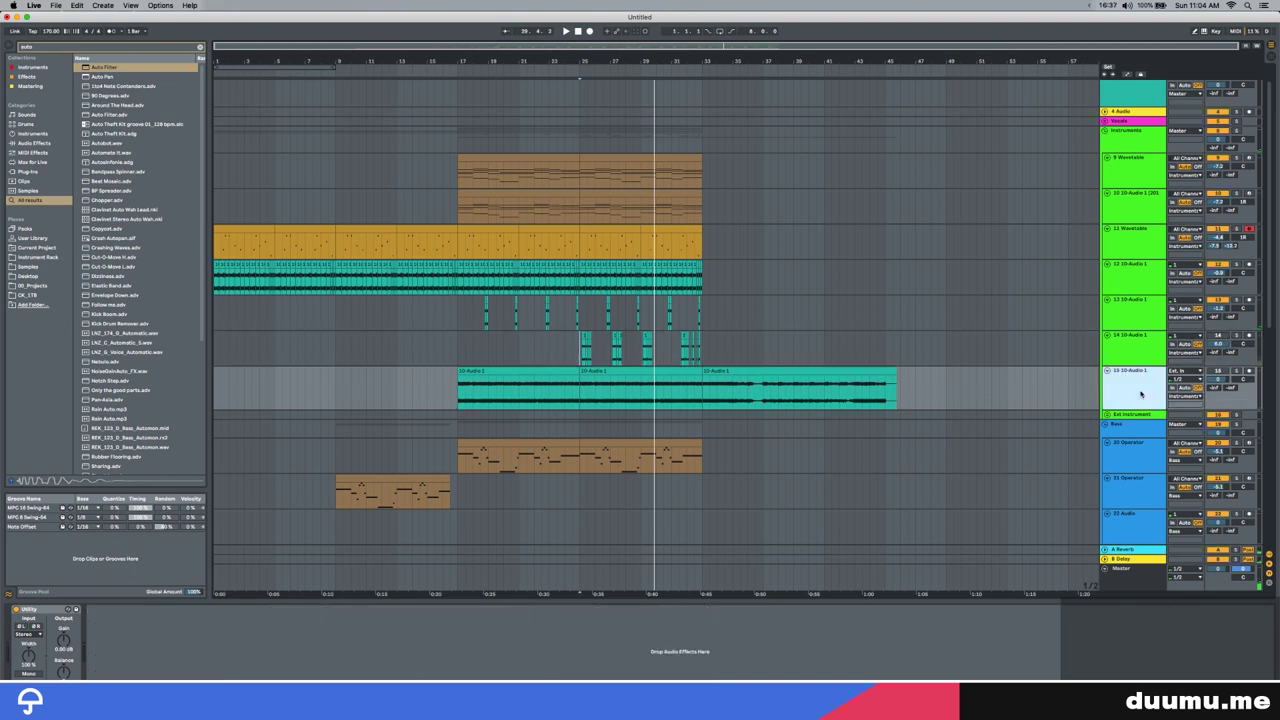
key(super+d)
drag(766, 397, 300, 376)
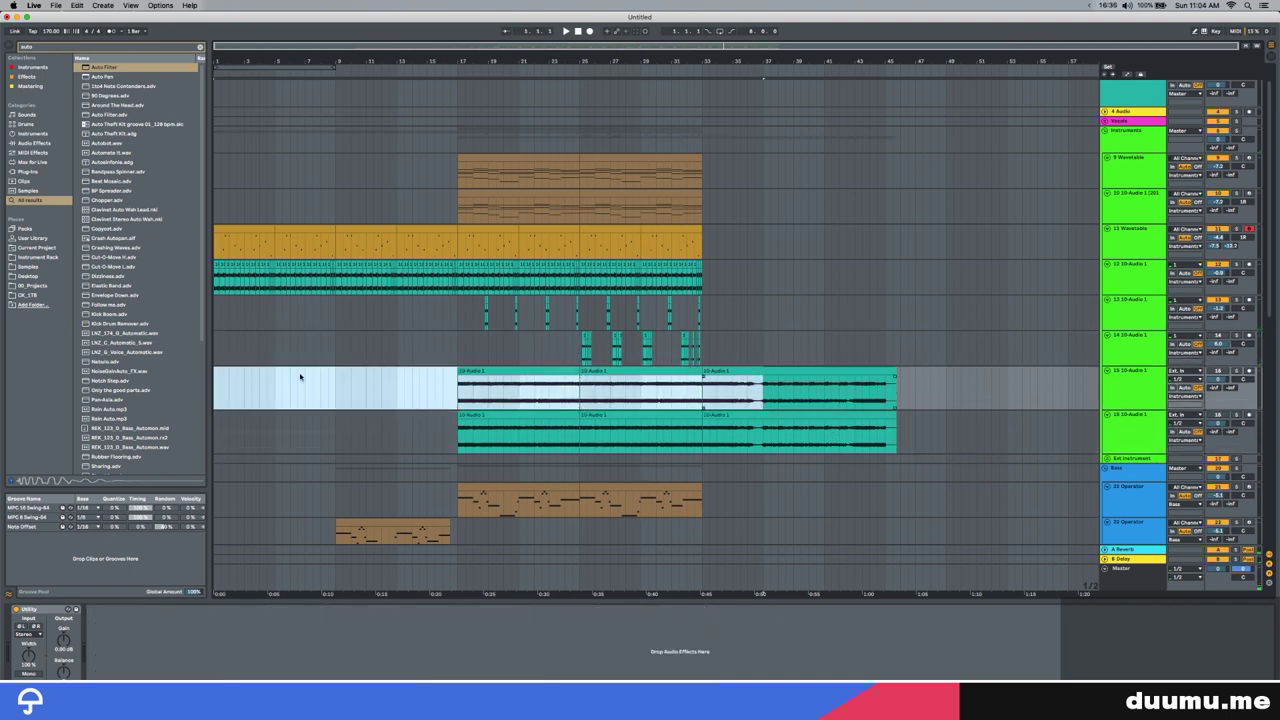
click(1229, 416)
click(1213, 415)
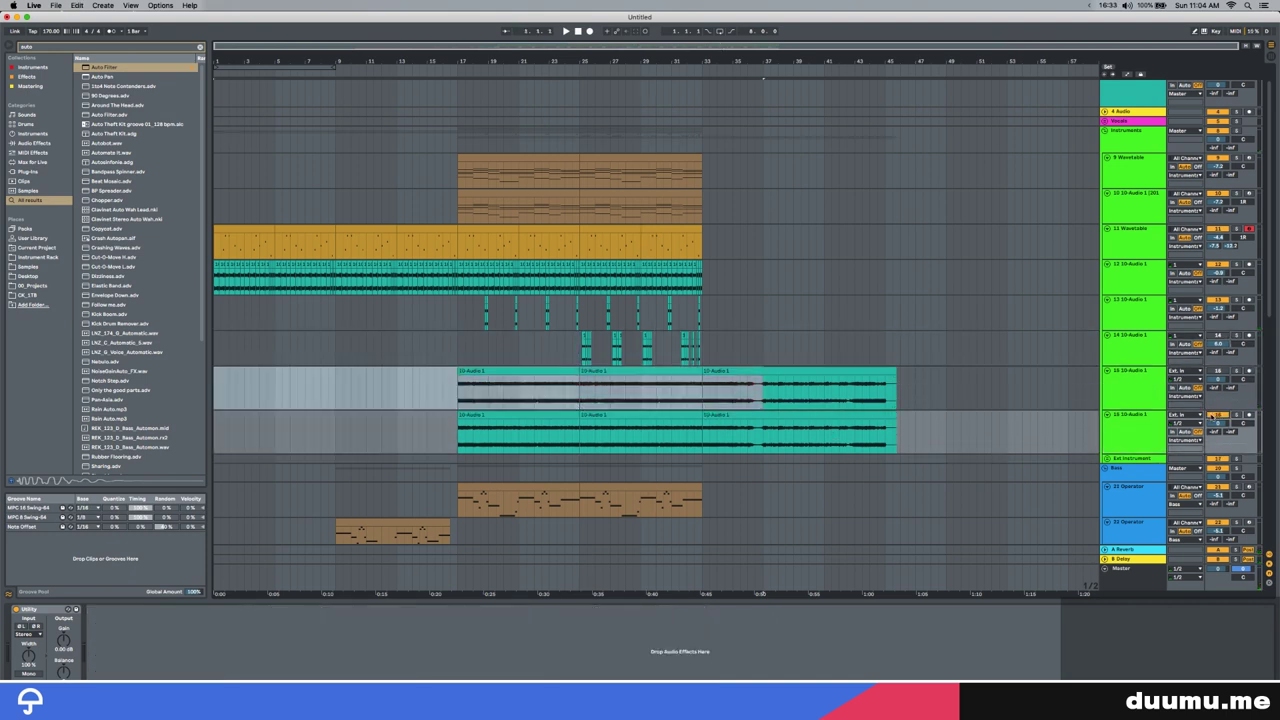
Step: Delete the copied recording from bar 14 to bar 37, move its remaining tail to bar 1 and play it
drag(763, 438, 412, 432)
key(Delete)
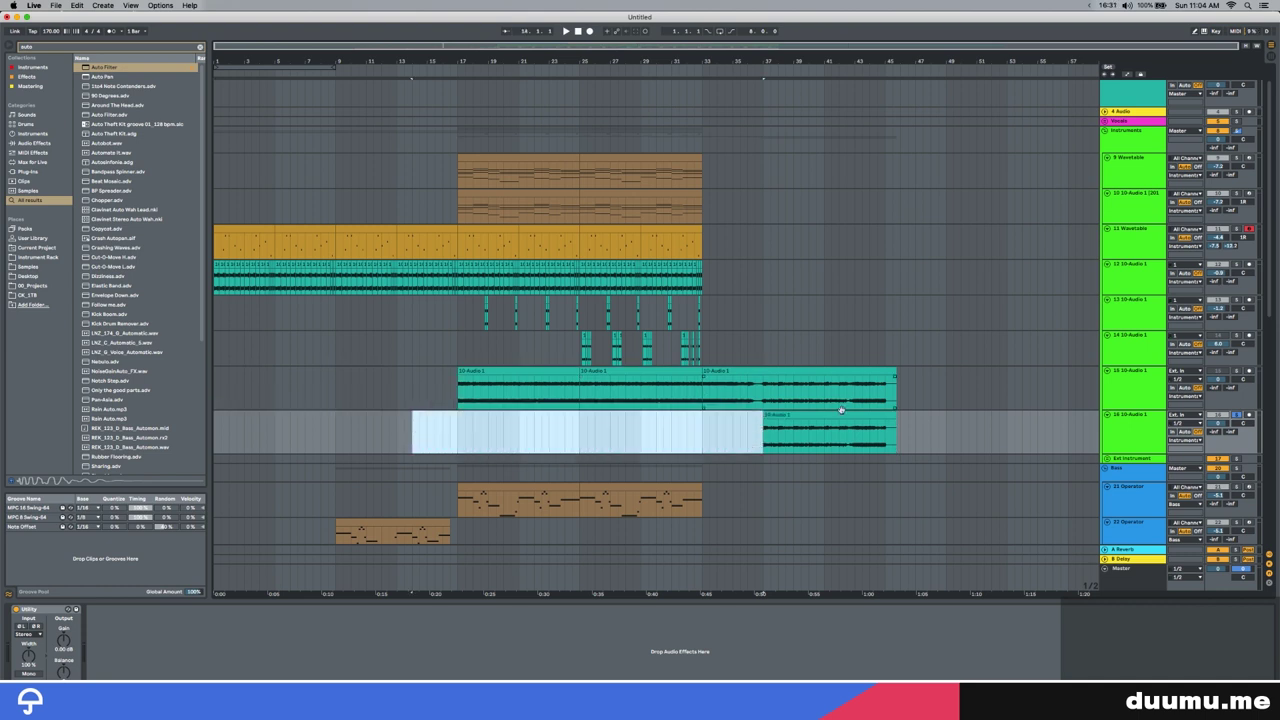
drag(839, 414, 263, 431)
key(space)
key(plus)
key(plus)
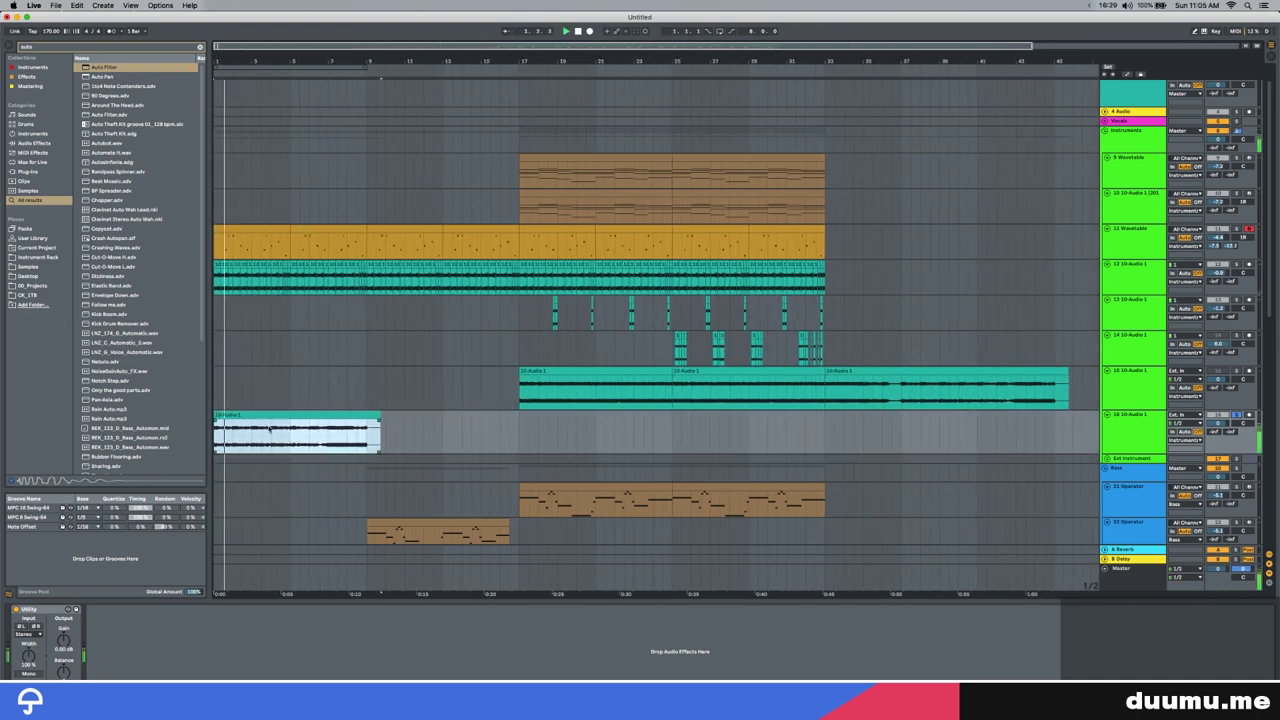
scroll(272, 429, left, 1)
click(311, 437)
key(super+e)
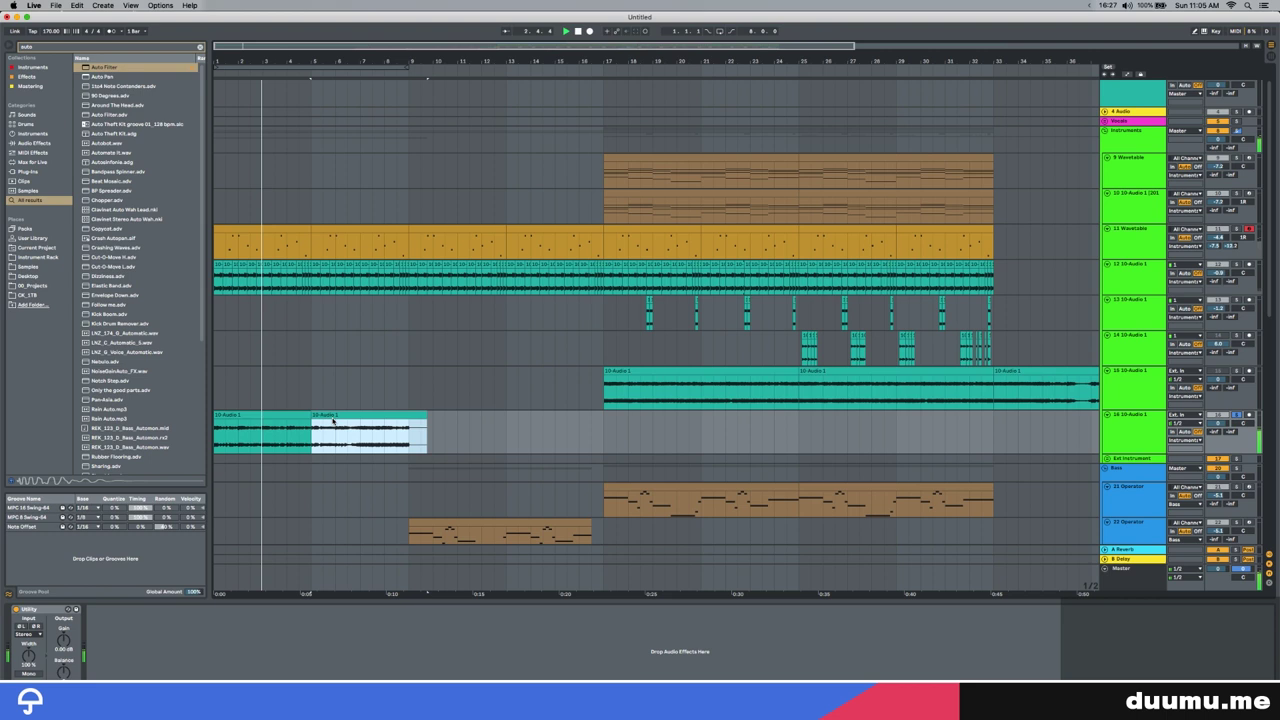
click(370, 445)
key(super+z)
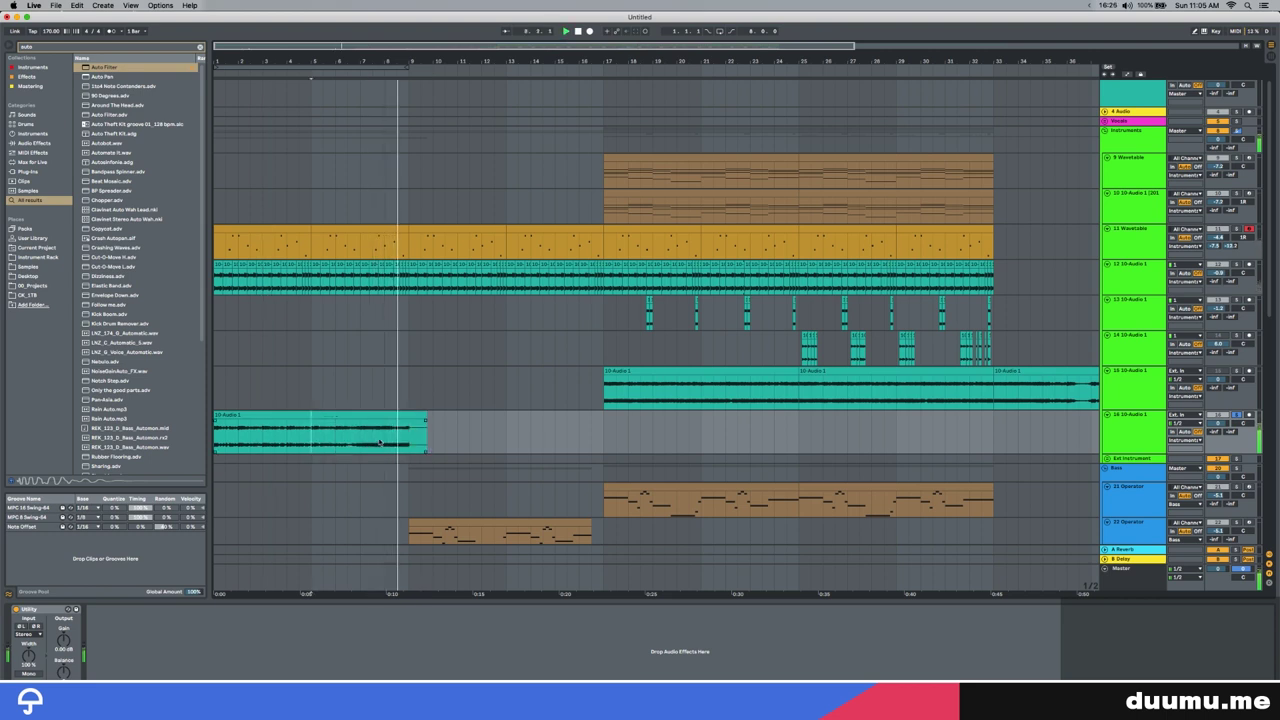
Step: Trim the moved recording clip to end at bar 9 and extend it as a loop to bar 17
key(Delete)
click(375, 415)
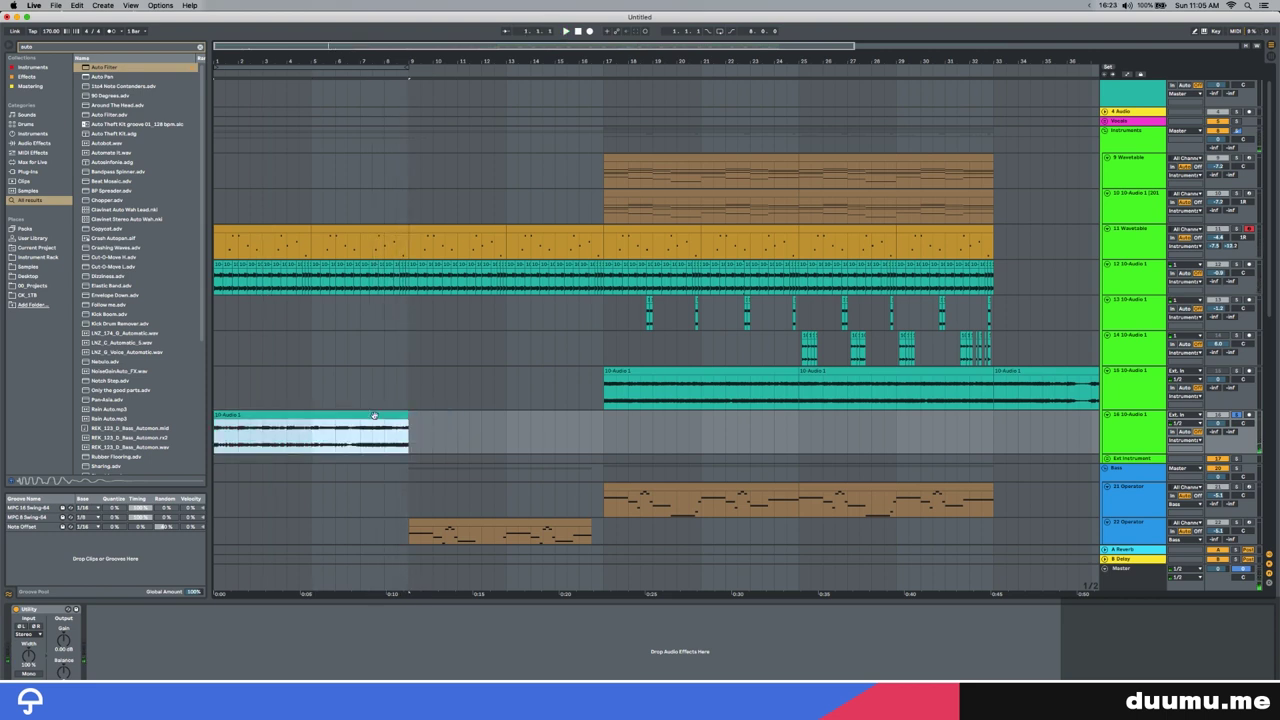
key(super+l)
key(space)
drag(405, 415, 599, 415)
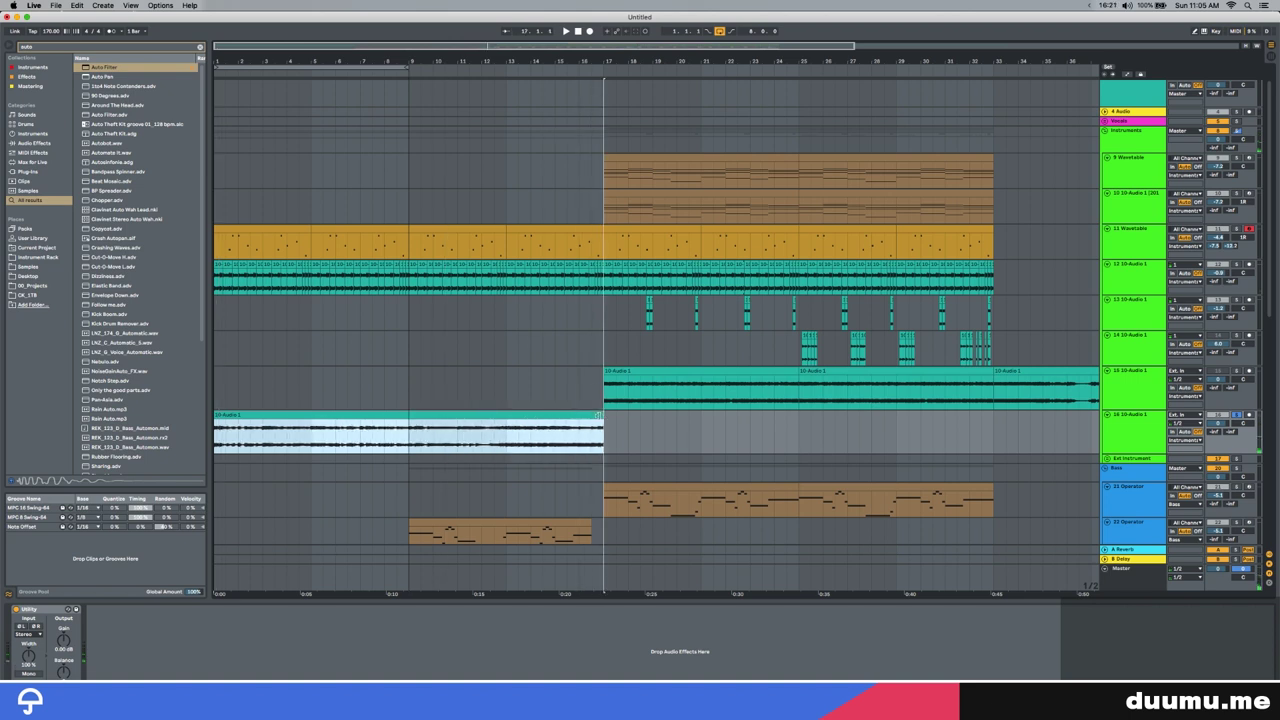
Step: Set the loop to bars 1–17 and add an Auto Filter to the 16 10-Audio 1 track
key(super+l)
key(super+f)
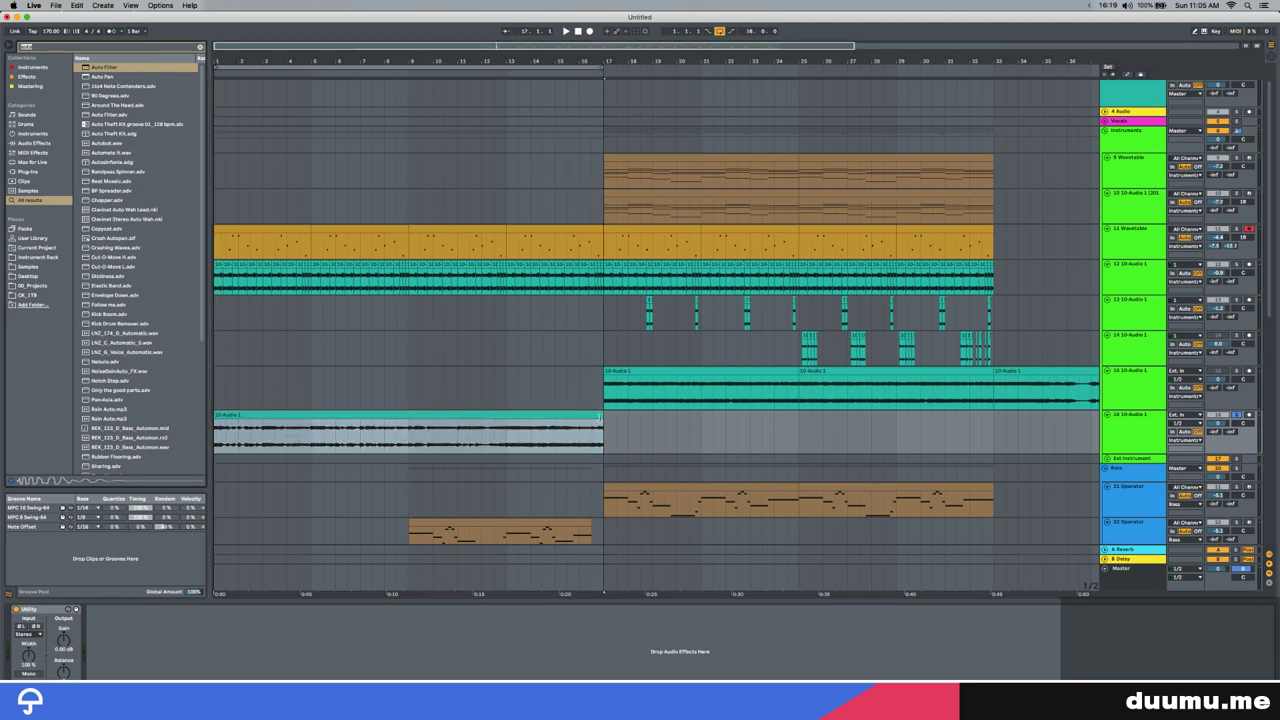
text(auto)
key(Down)
key(Return)
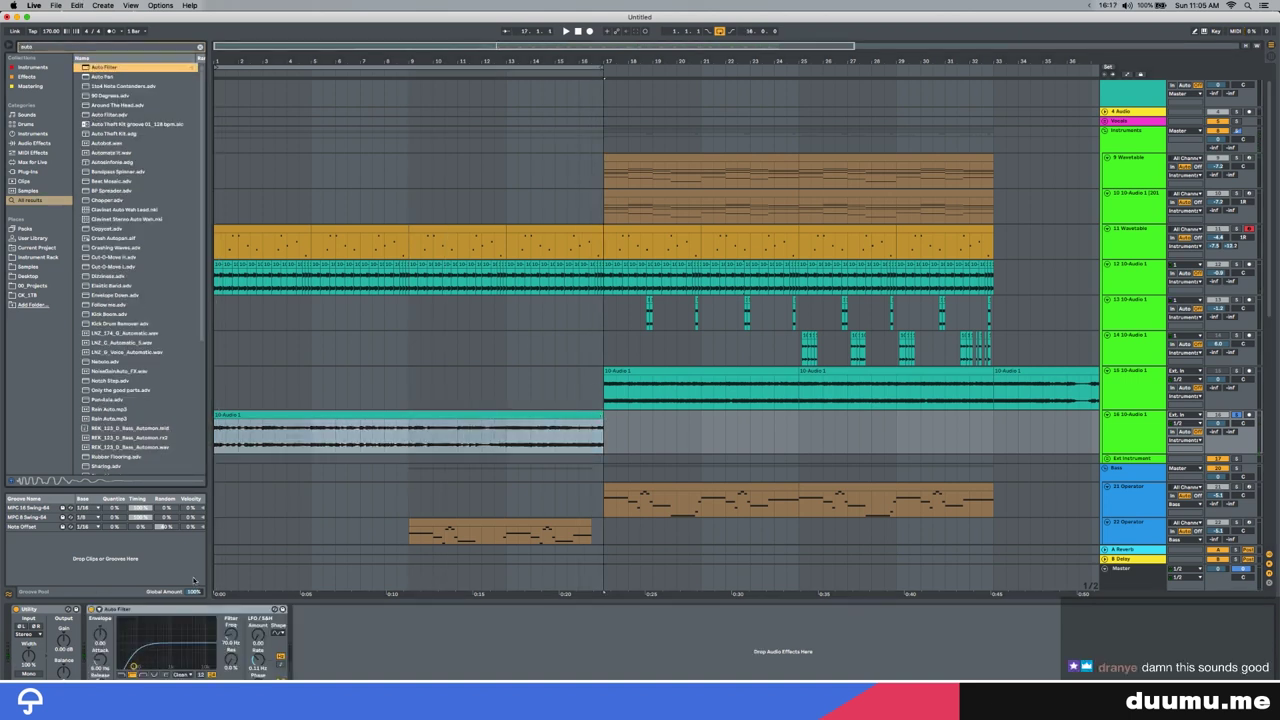
Step: Add the Resonators effect to the 16 10-Audio 1 track and switch off the track's solo
key(super+f)
text(resonator)
key(Down)
key(Return)
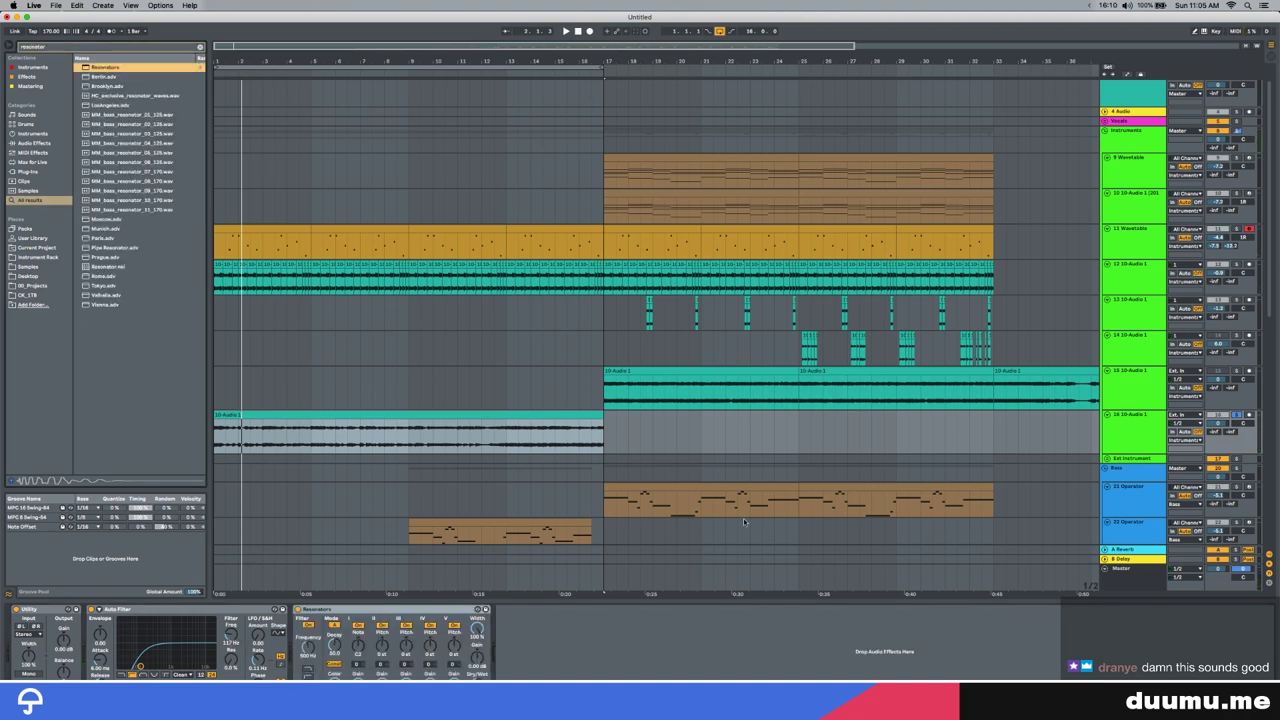
click(1237, 421)
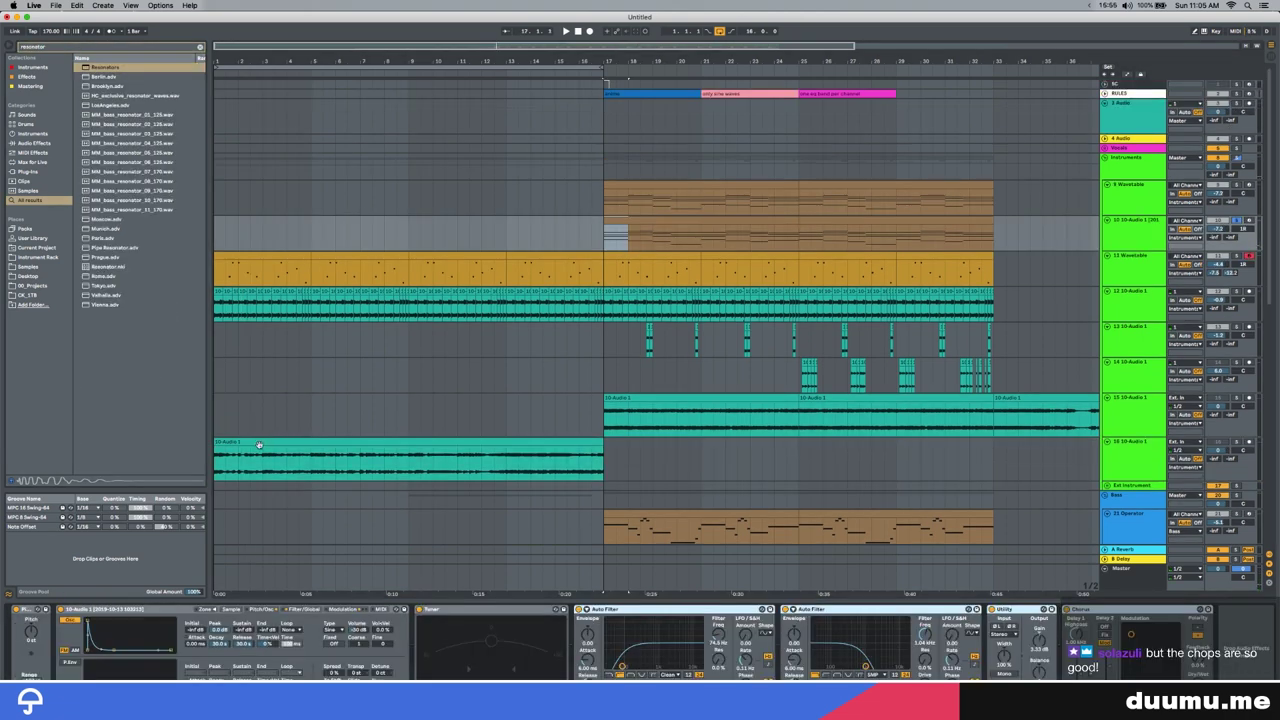
Step: Play the clip on the 16 10-Audio 1 track and freeze that track
click(259, 446)
key(space)
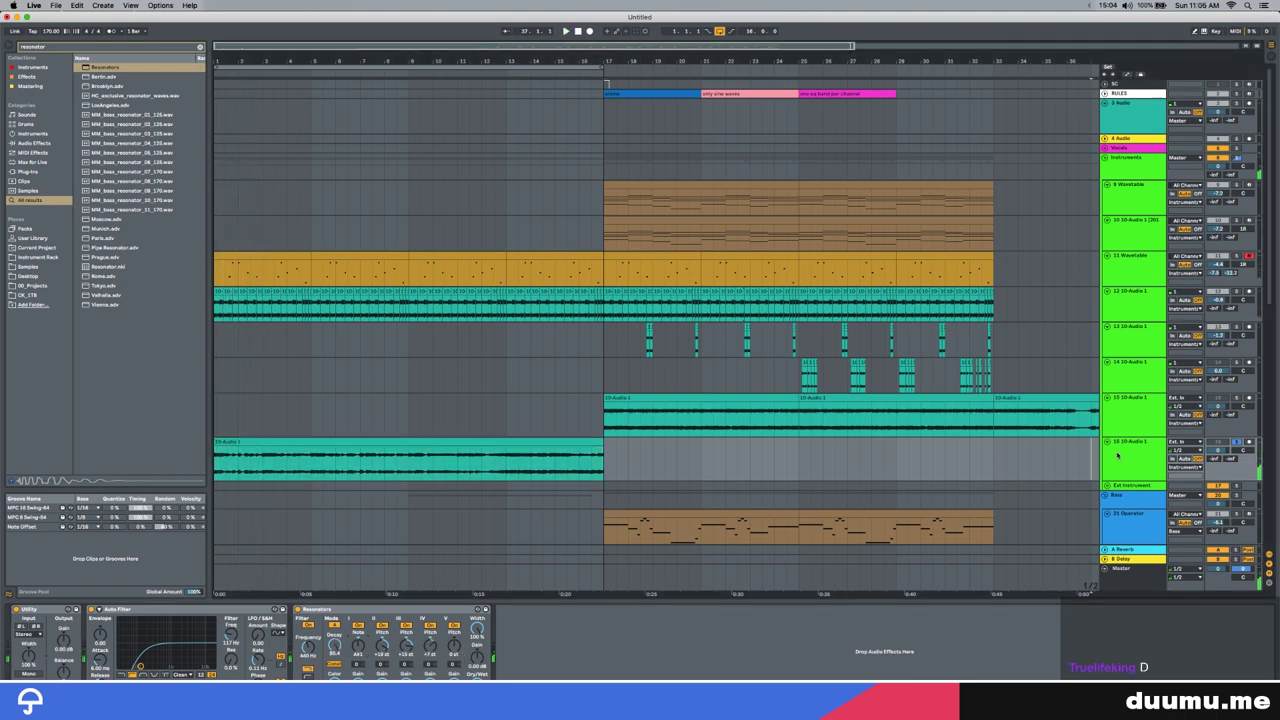
right_click(1118, 457)
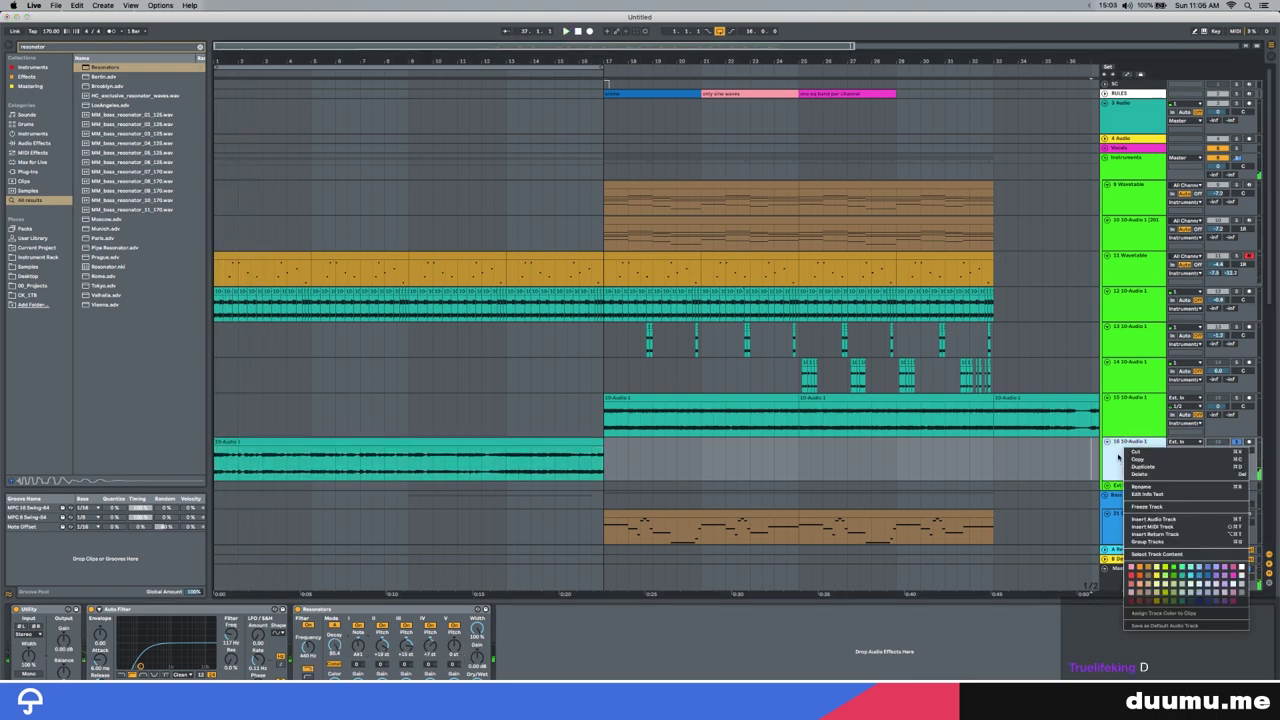
click(1143, 507)
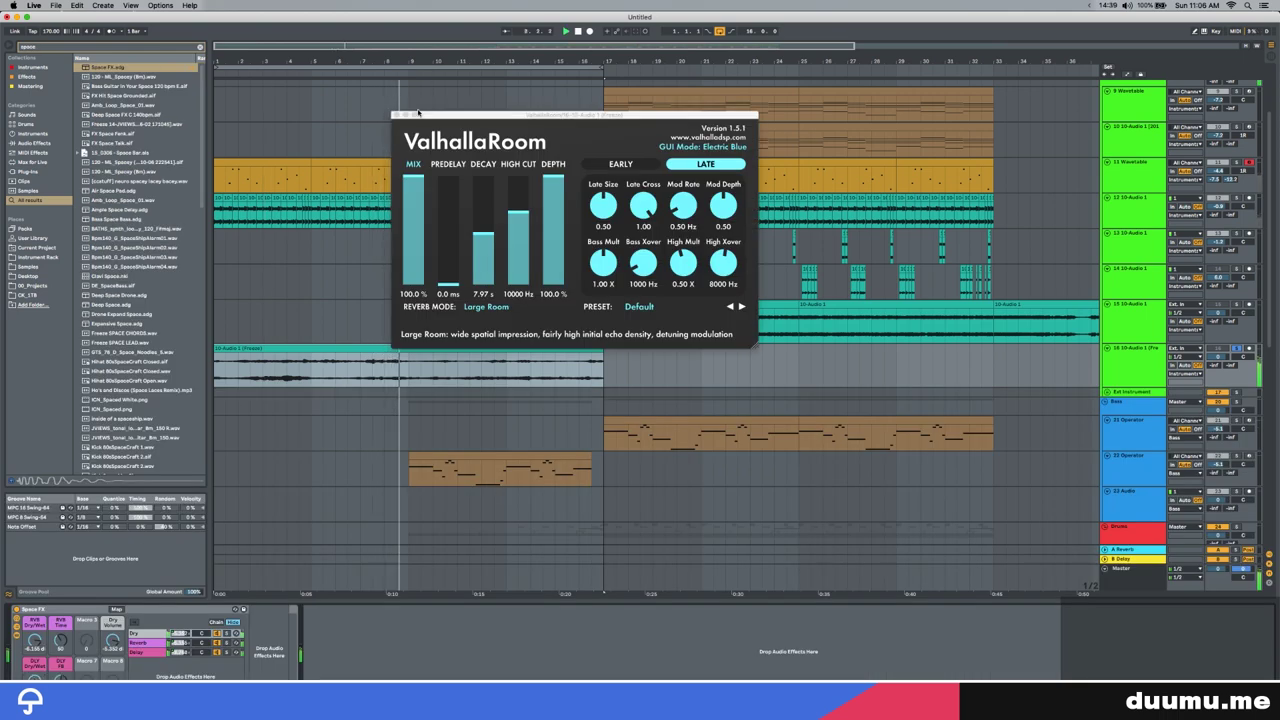
Step: Close the ValhallaRoom plug-in window and search the browser for "channe"
click(398, 114)
key(super+f)
text(channe)
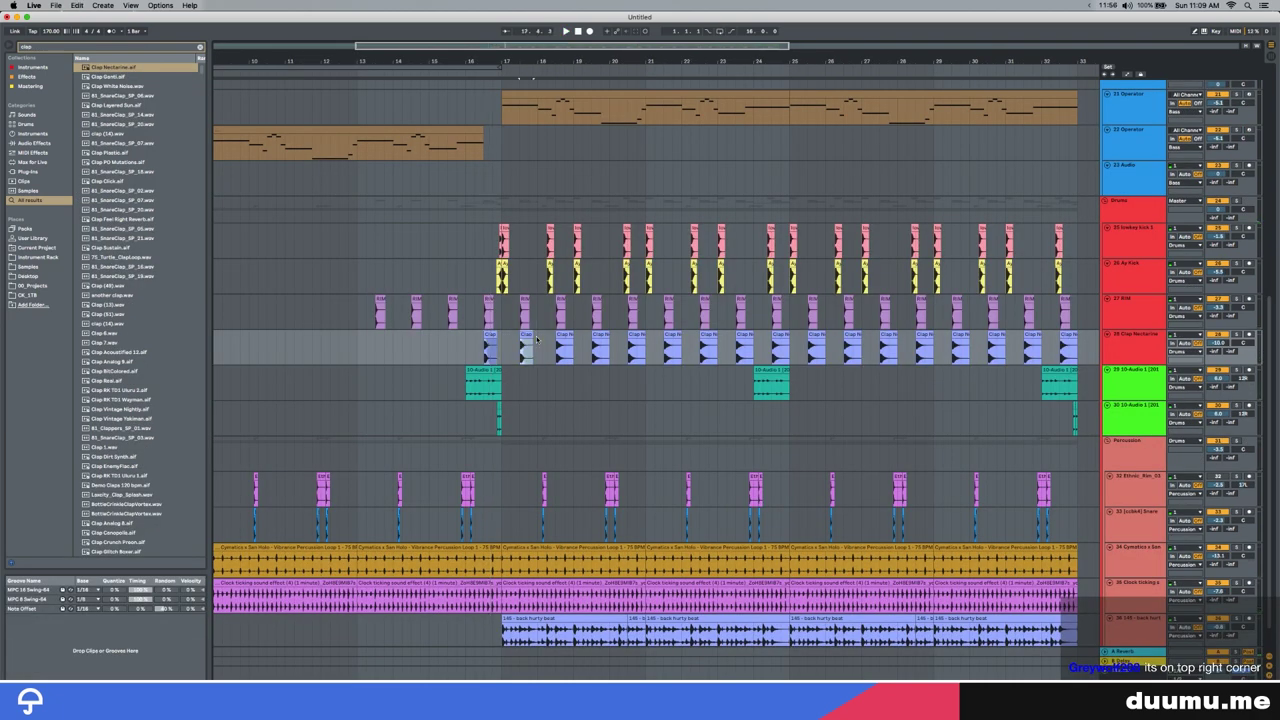
Step: Delete the Clap Nectarine clips from bar 18 to bar 33
scroll(537, 340, down, 3)
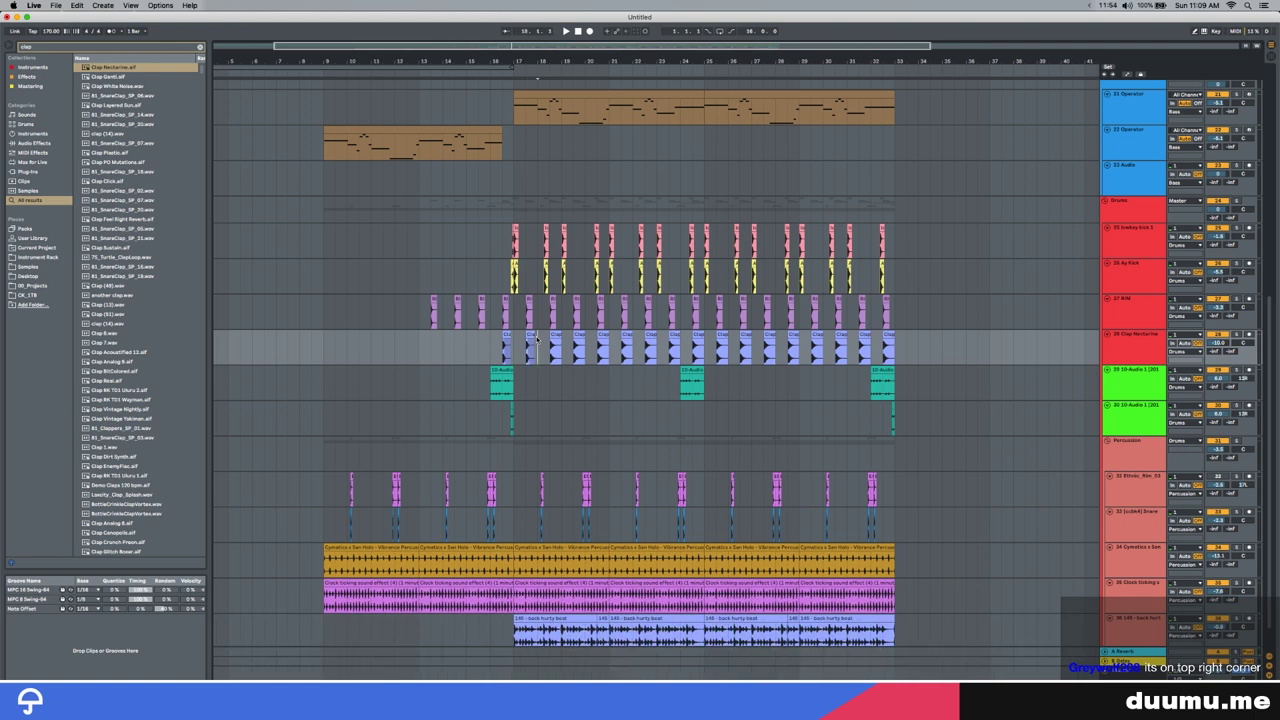
drag(537, 340, 905, 345)
key(Delete)
click(551, 350)
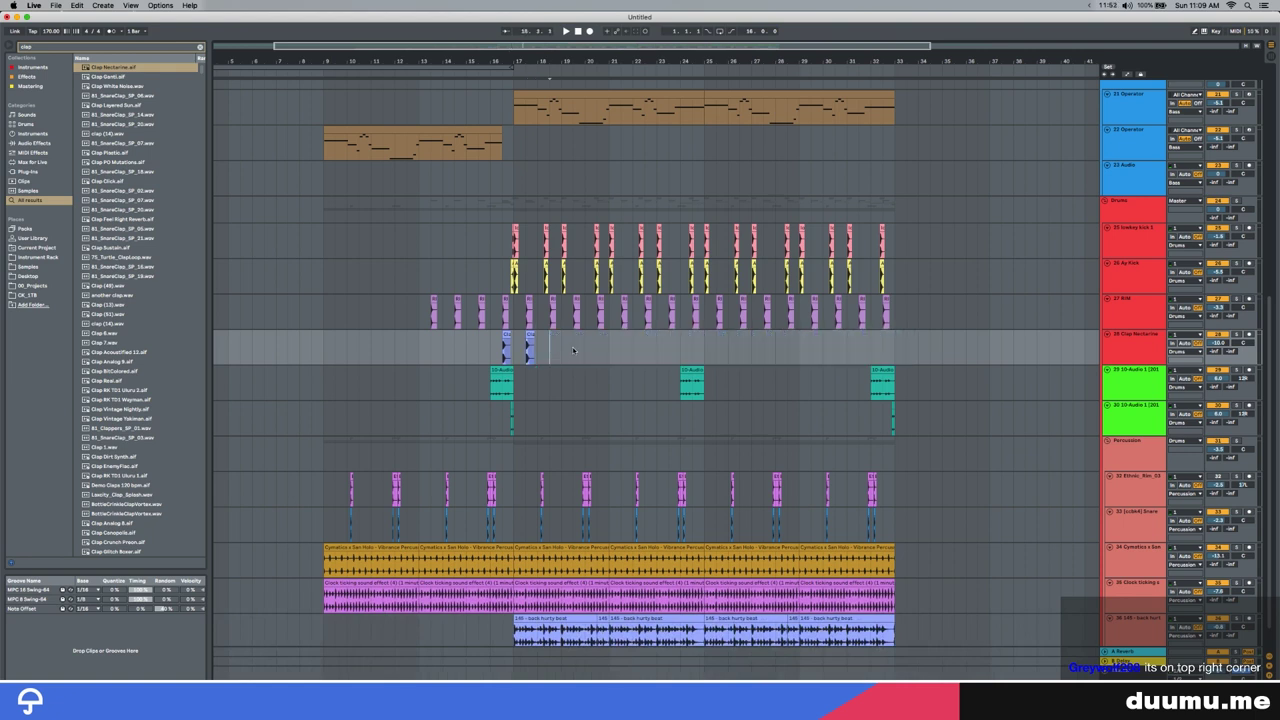
Step: Duplicate the one-bar clap pattern repeatedly to fill the Clap Nectarine track up to bar 33
key(super+d)
key(super+d)
key(super+d)
key(super+d)
key(super+d)
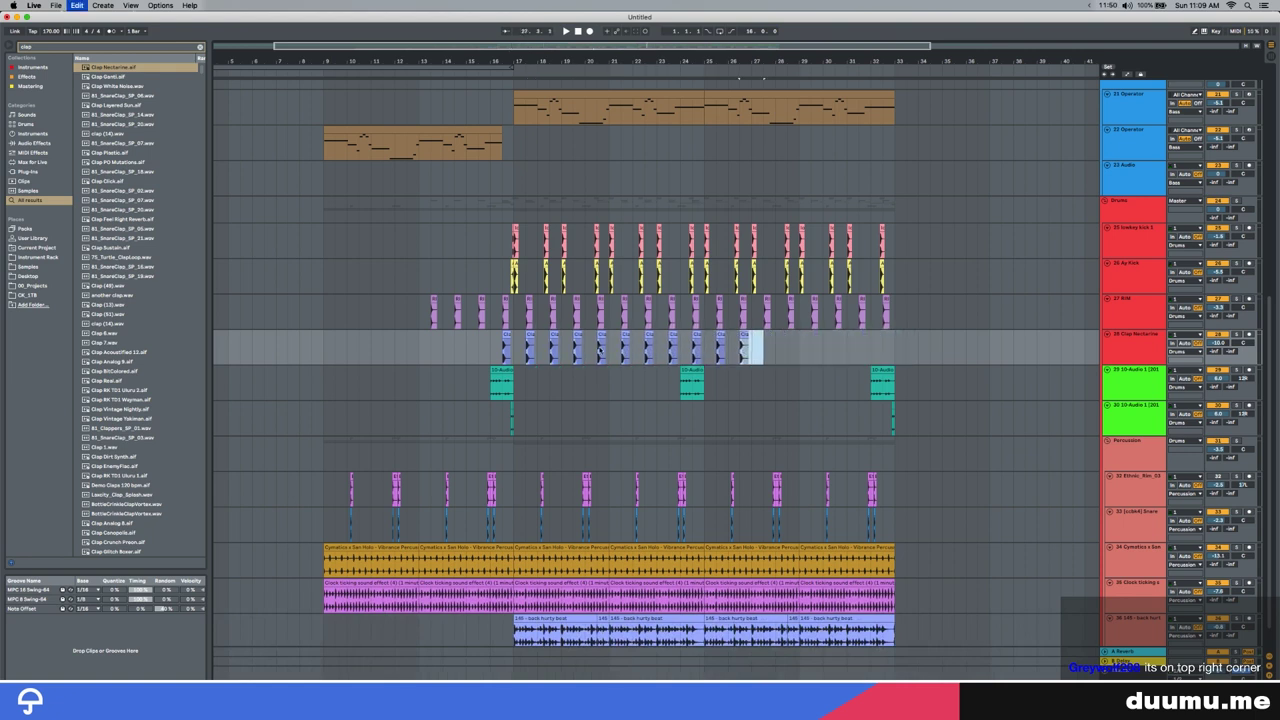
key(super+d)
key(super+d)
key(super+d)
scroll(623, 351, down, 2)
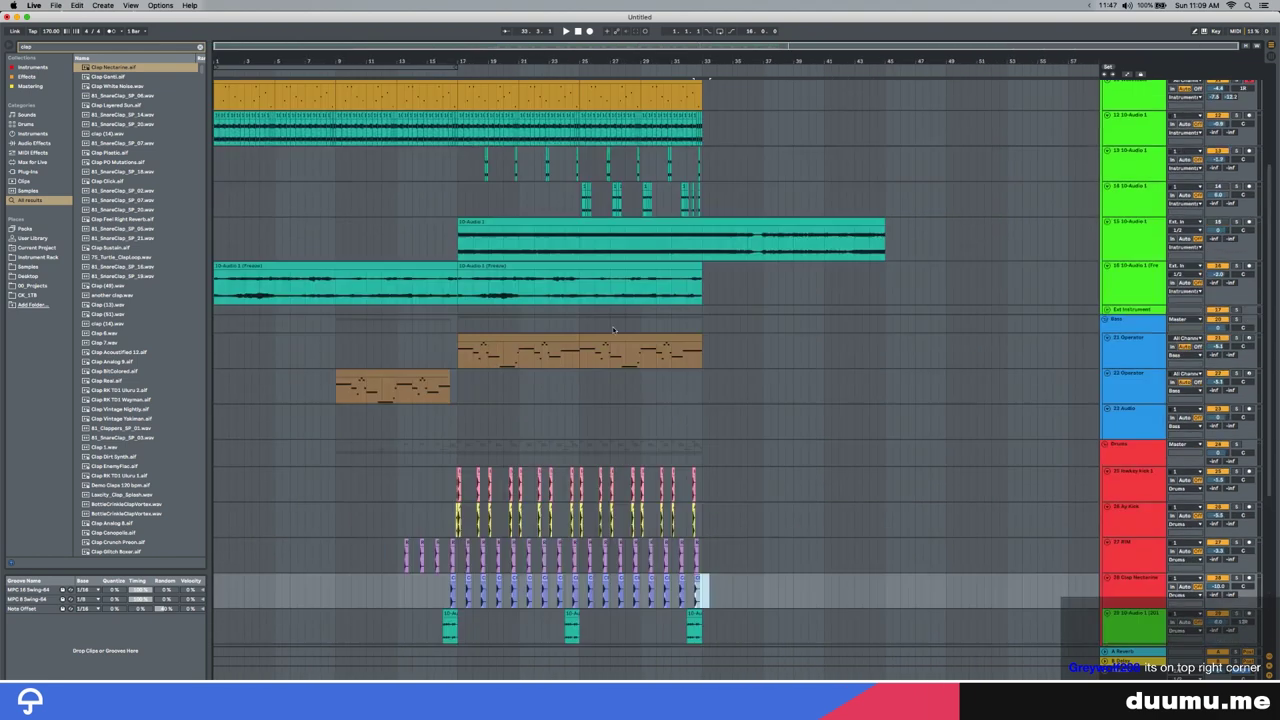
Step: Open the 21 Operator clip at bar 35 and duplicate its opening bass notes into the second half
scroll(713, 390, up, 3)
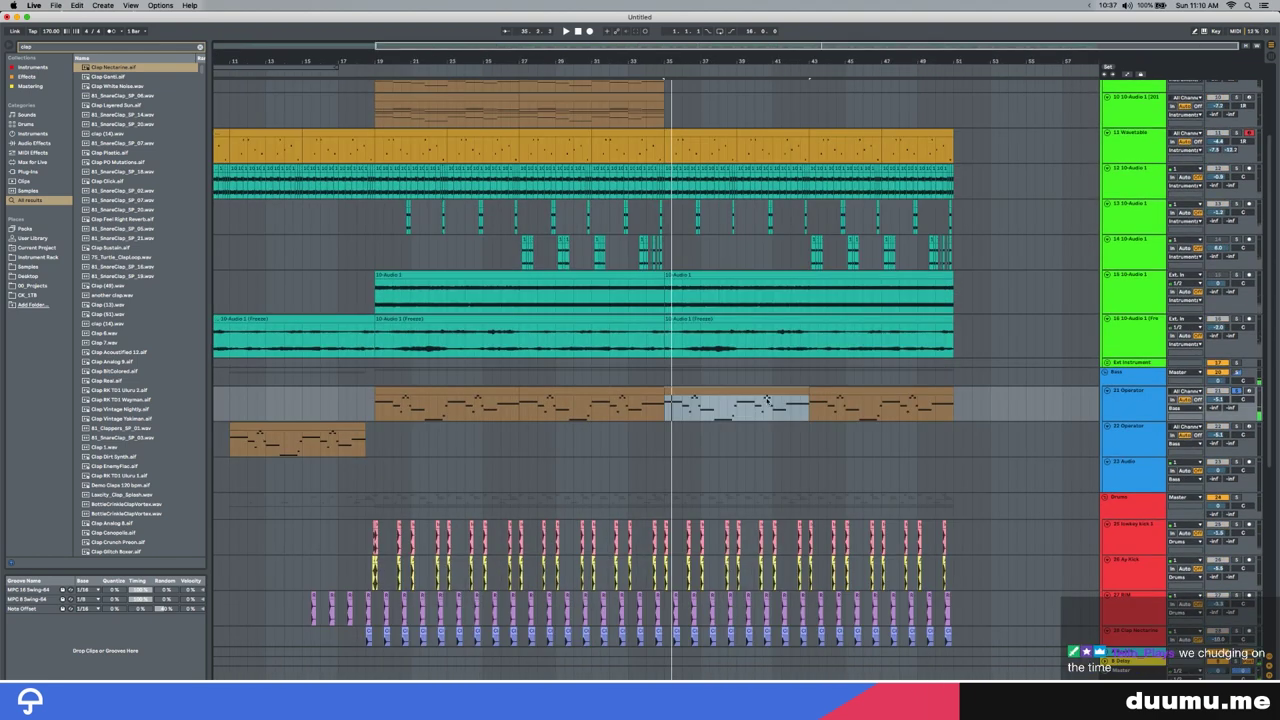
double_click(713, 390)
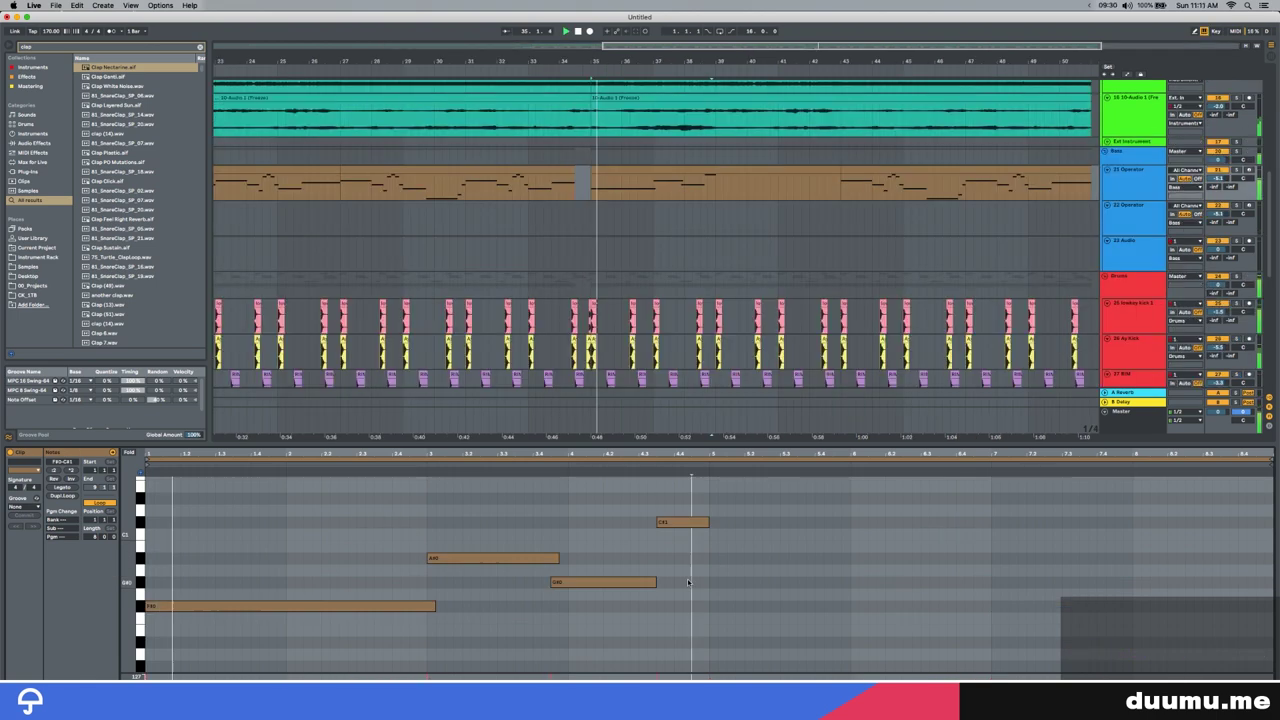
key(super+d)
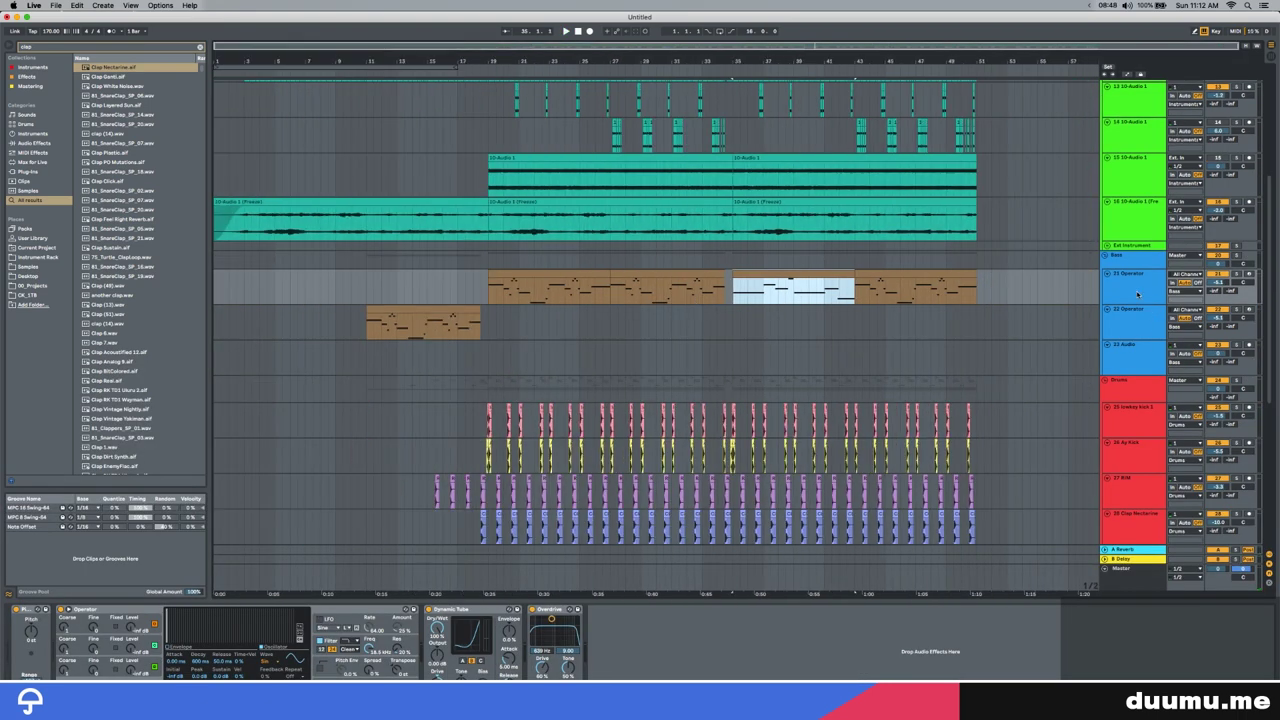
Step: Duplicate the 21 Operator track and delete the copy's clips before bar 35
click(1137, 294)
key(super+d)
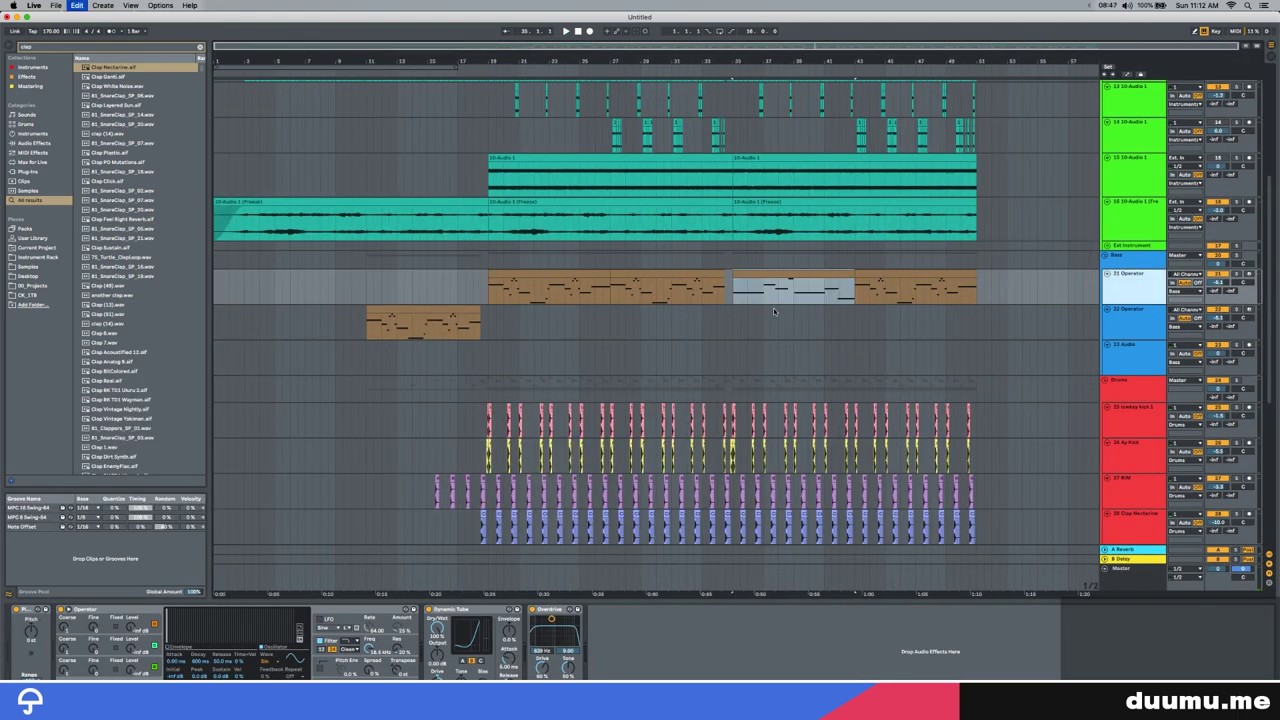
drag(723, 322, 366, 322)
key(Delete)
drag(762, 280, 865, 275)
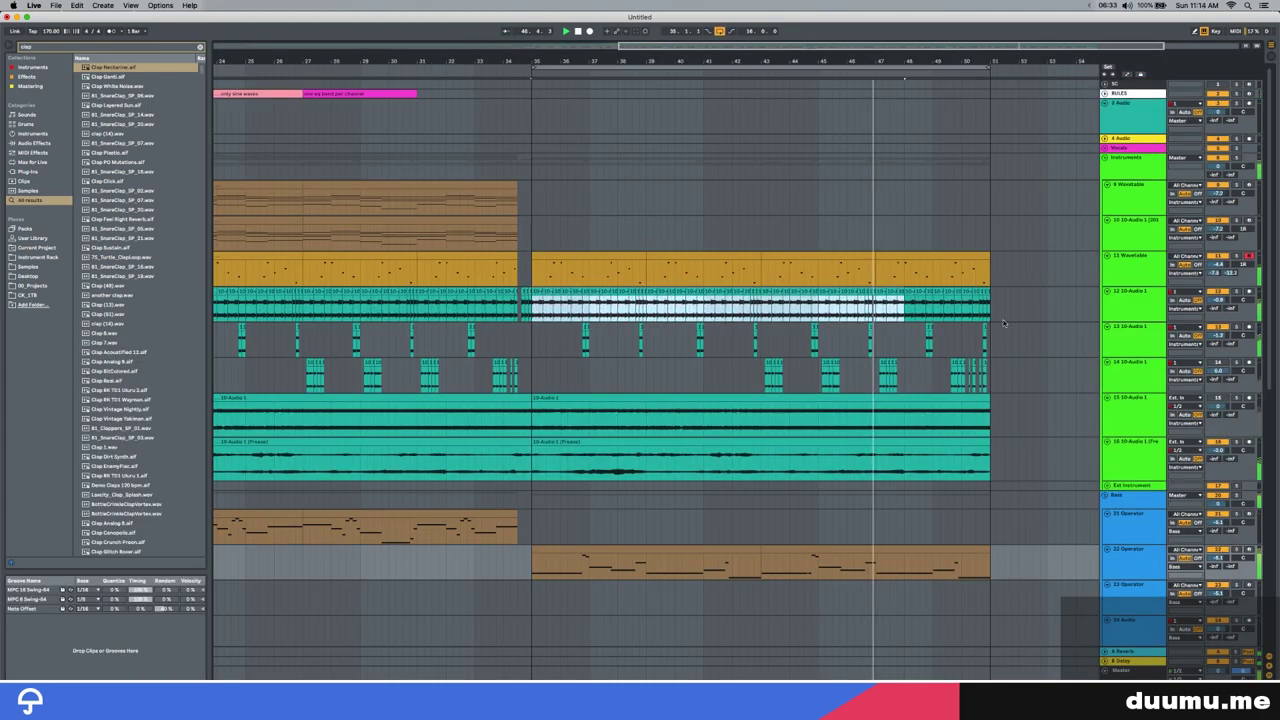
Step: Delete the short chop just after bar 35 on the 12 10-Audio 1 track and play from bar 35
drag(904, 305, 1040, 308)
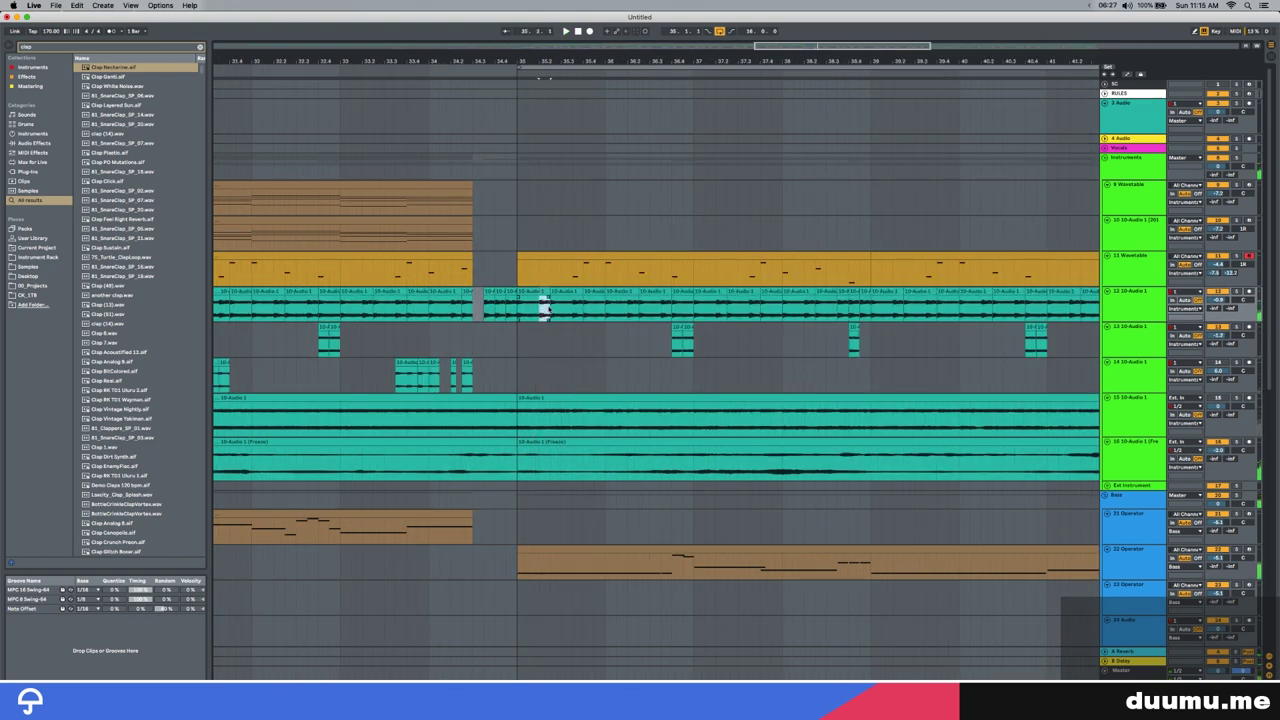
key(Delete)
click(531, 292)
key(space)
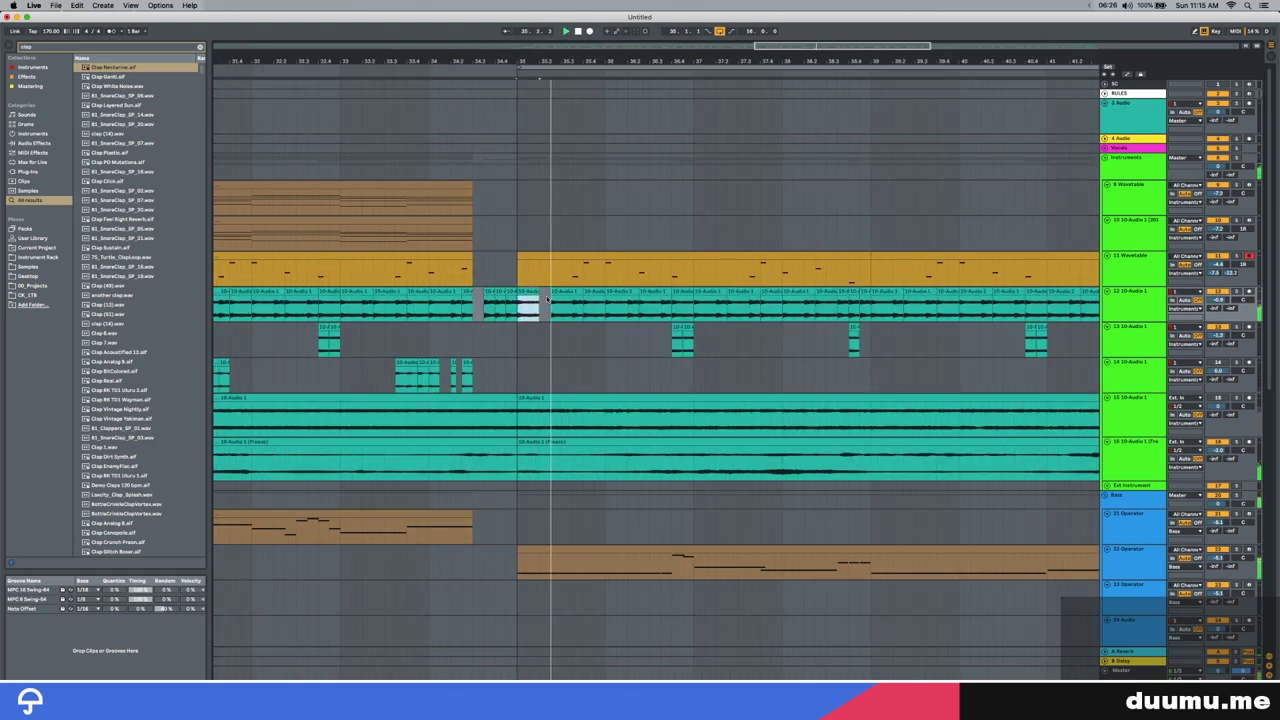
Step: Stop playback and delete the remaining chops on the 12 10-Audio 1 track from shortly after bar 35 through bar 51
key(space)
click(560, 292)
scroll(649, 308, down, 5)
shift+click(981, 312)
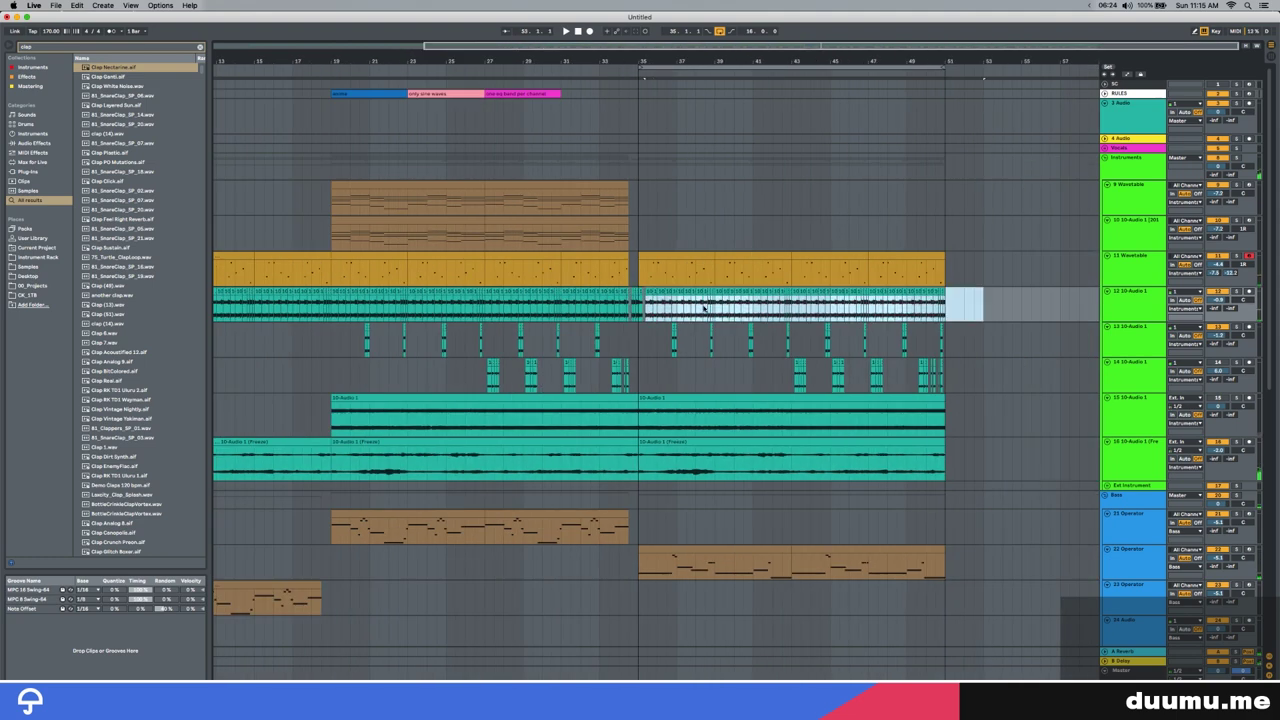
key(Delete)
Step: Duplicate the two-bar chop pattern of bars 35–37 twice, up to bar 41, on the 12 10-Audio 1 track
scroll(647, 311, up, 4)
key(plus)
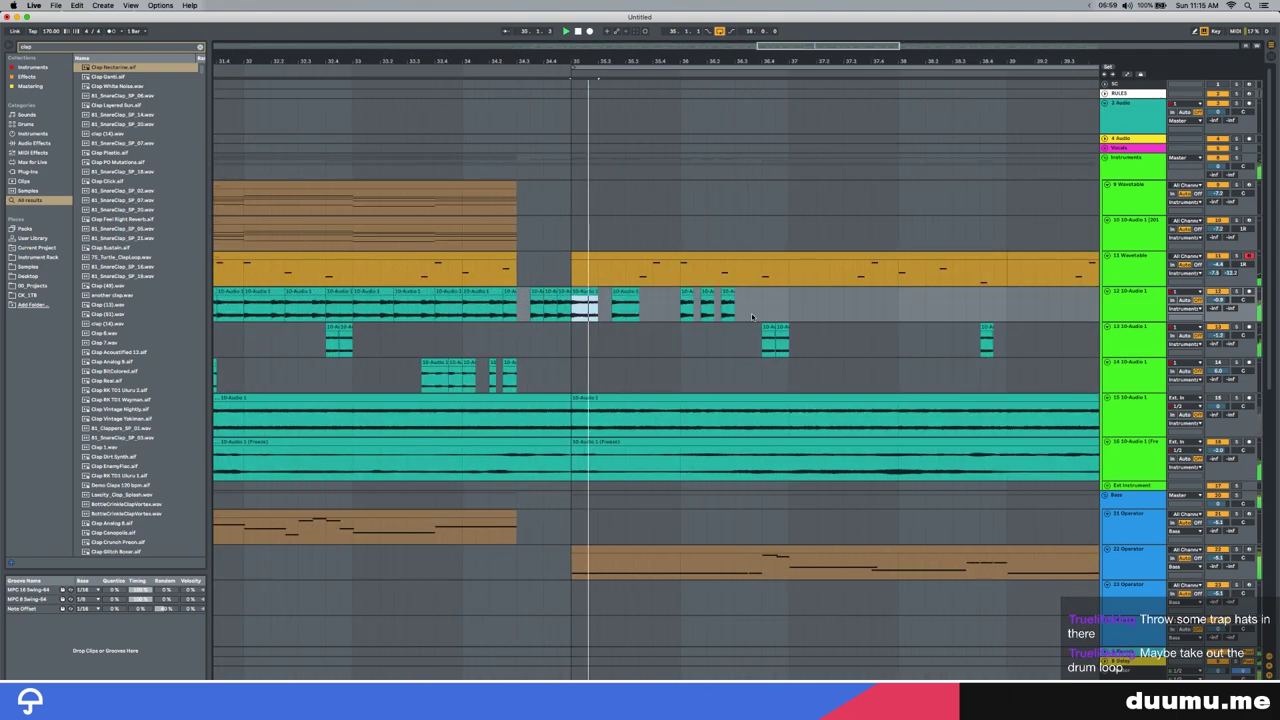
shift+click(774, 308)
scroll(772, 312, down, 3)
key(super+d)
key(super+d)
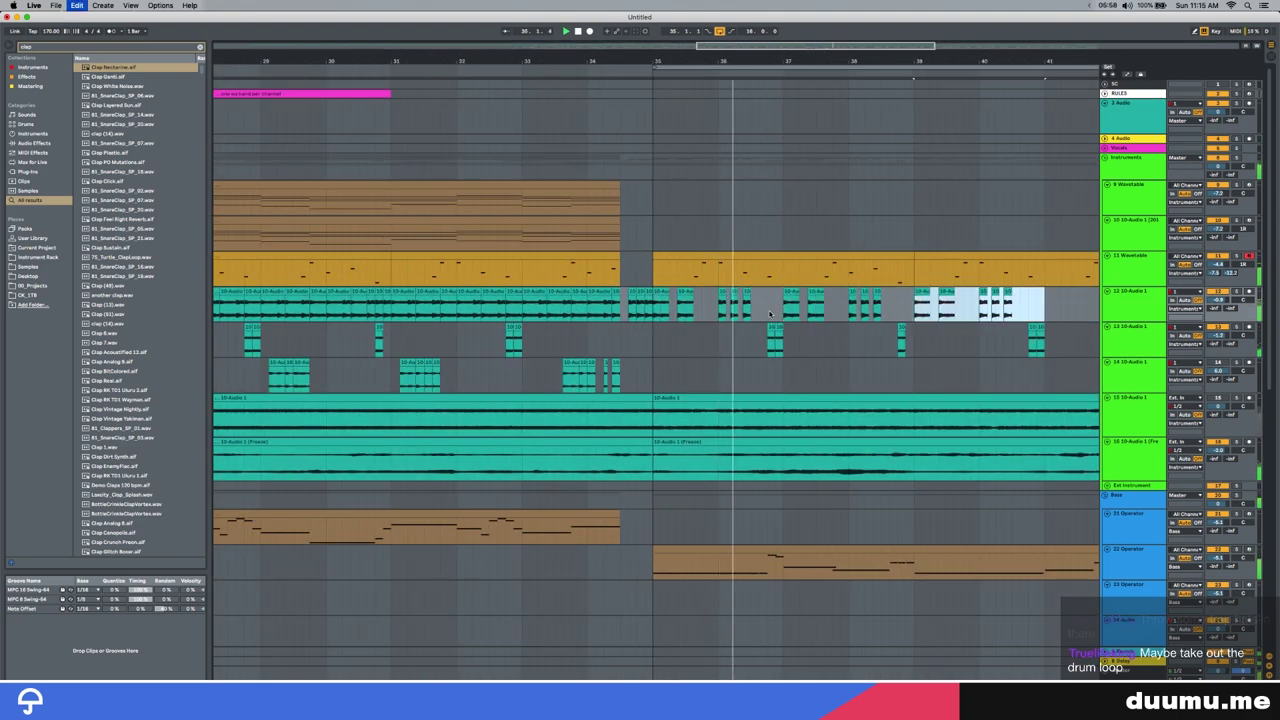
scroll(769, 312, right, 3)
scroll(746, 314, down, 3)
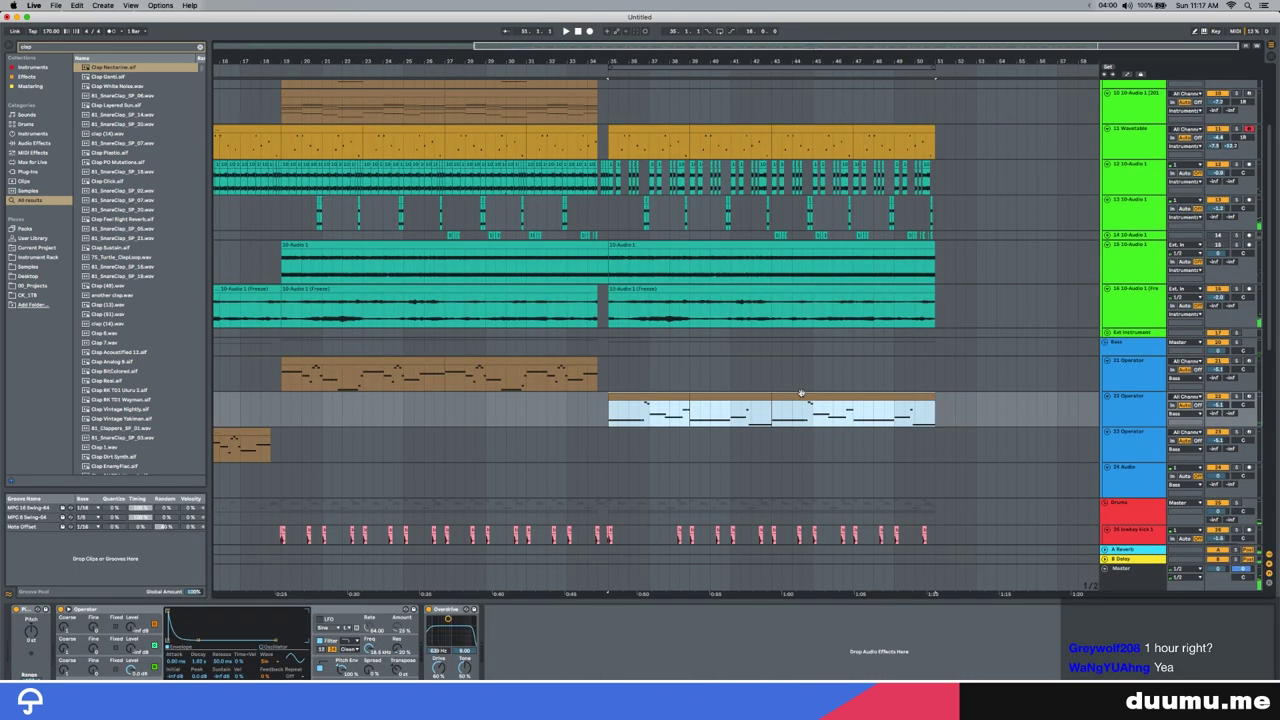
Step: Paste the copied bass clips into the 9 Wavetable track at bar 35 and select the first one
scroll(801, 393, up, 5)
click(611, 205)
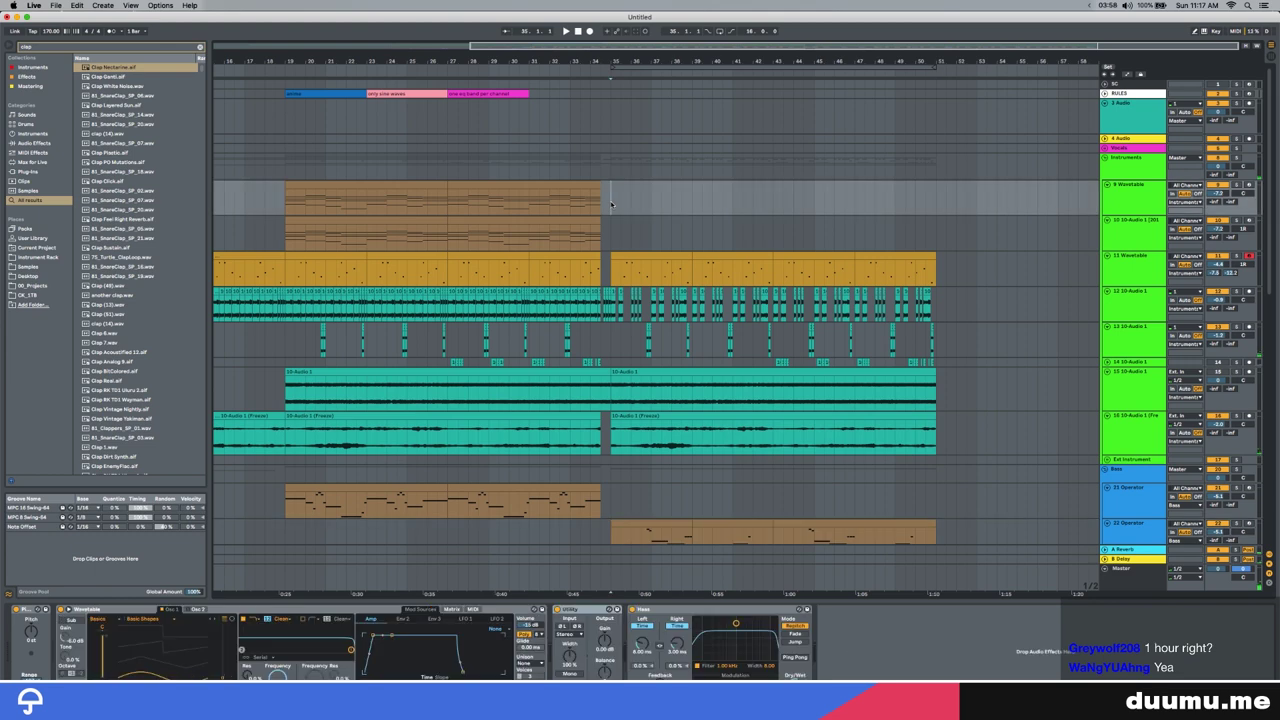
key(super+v)
click(801, 185)
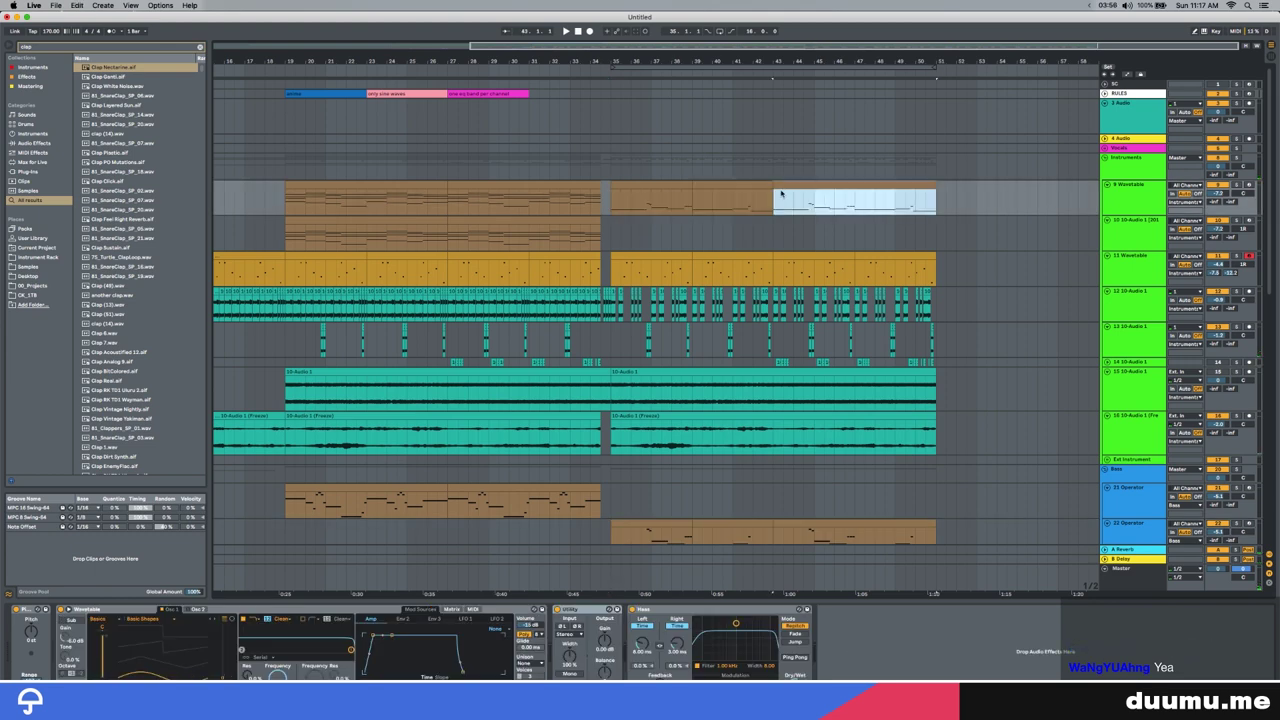
click(712, 188)
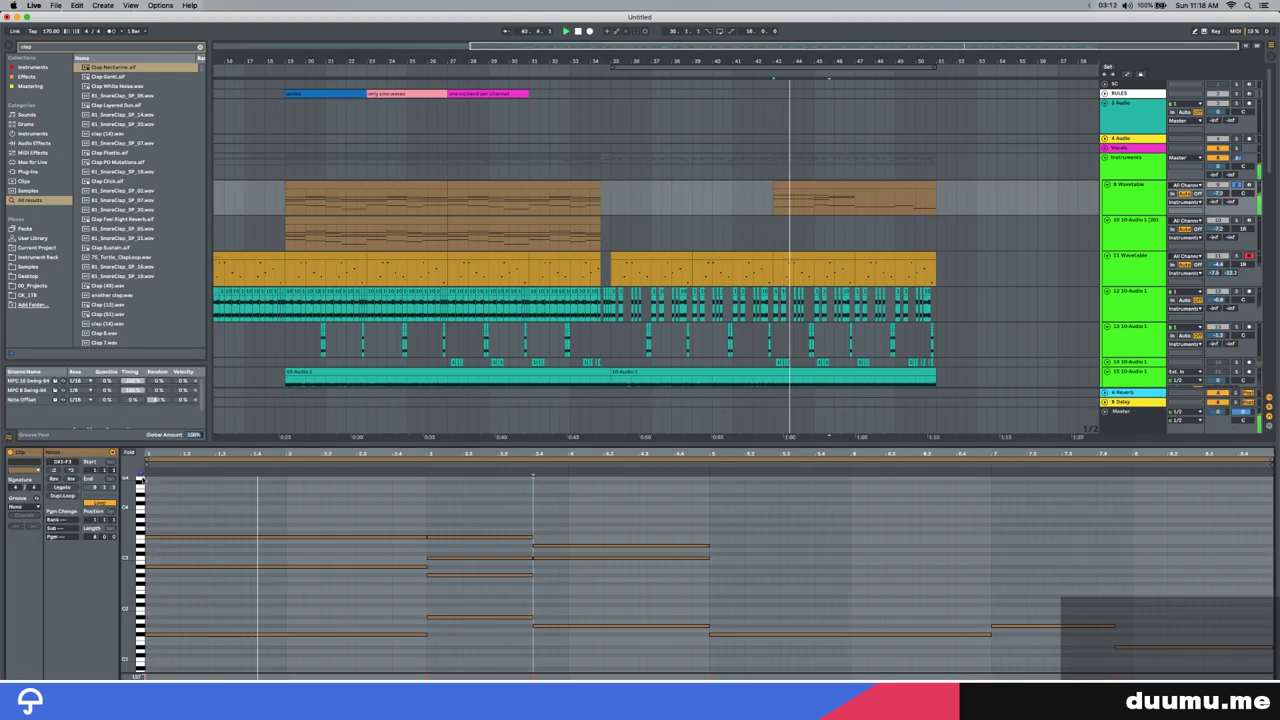
Step: Duplicate the upper chord notes of the first four bars in the 9 Wavetable clip at bar 43
drag(255, 594, 689, 532)
key(super+d)
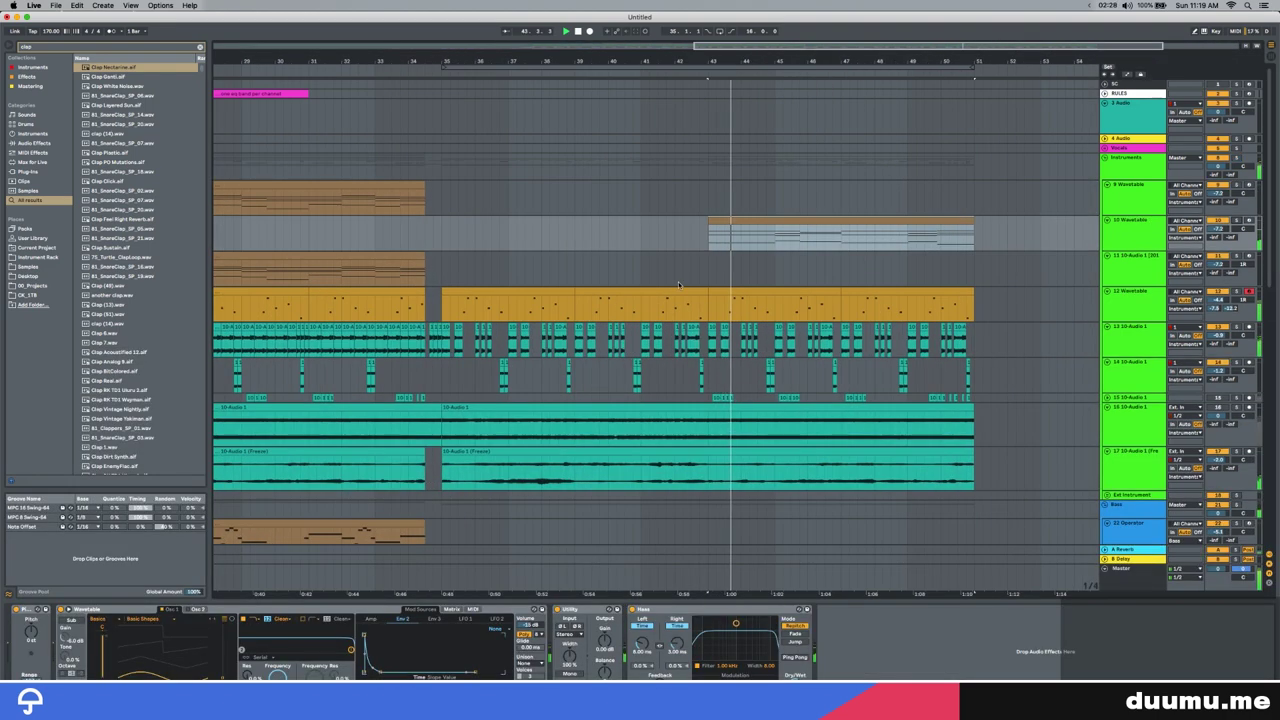
Step: Delete everything between bars 49 and 51 on the tracks below 10 Wavetable
scroll(679, 285, right, 3)
key(minus)
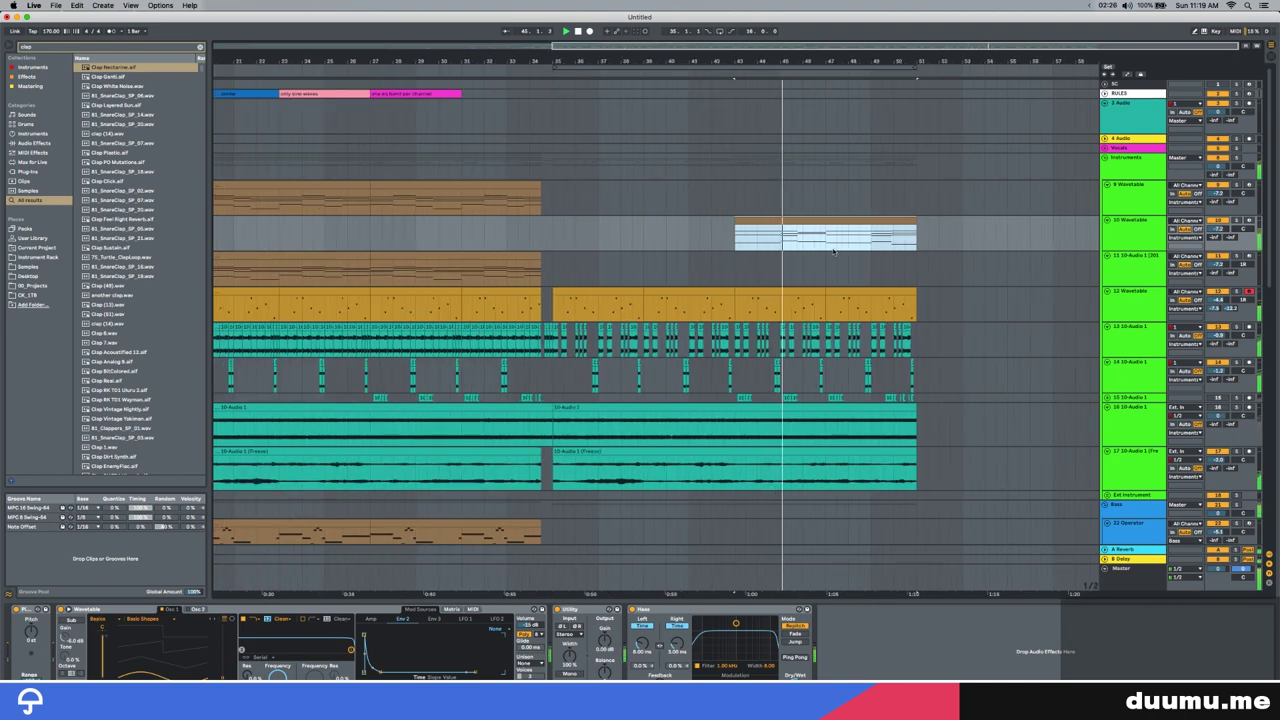
key(plus)
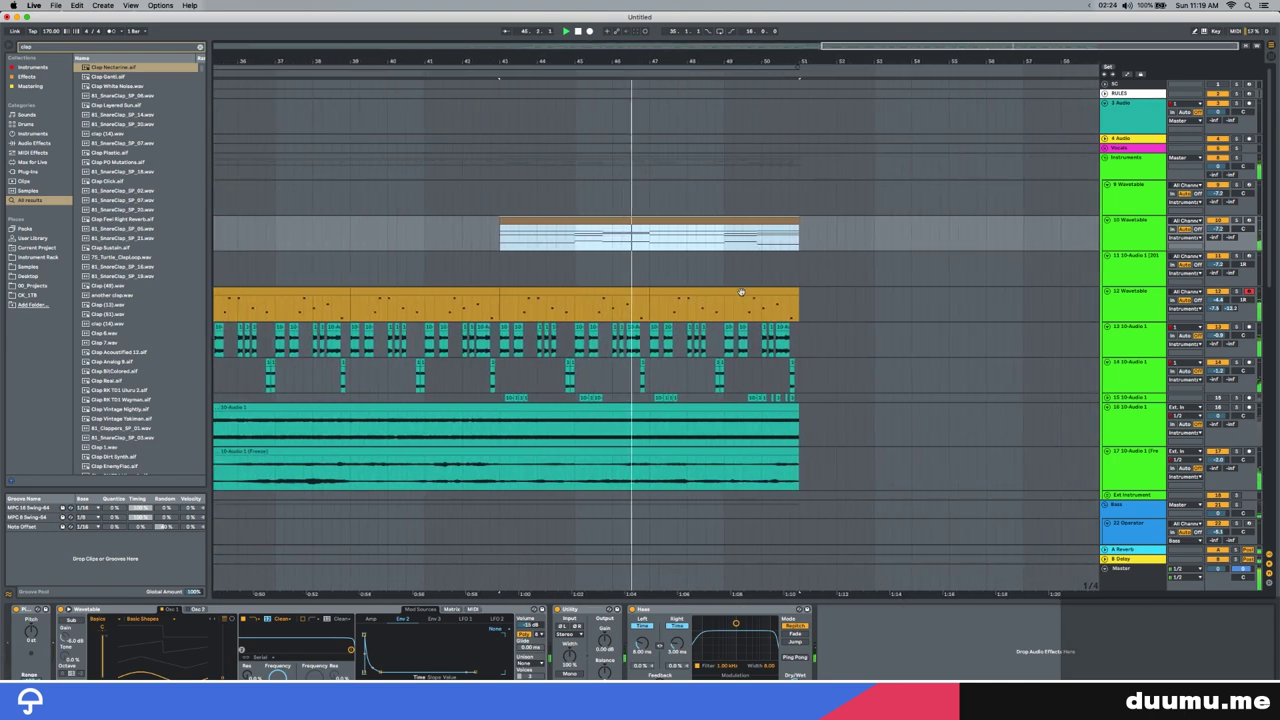
drag(716, 271, 826, 486)
click(723, 273)
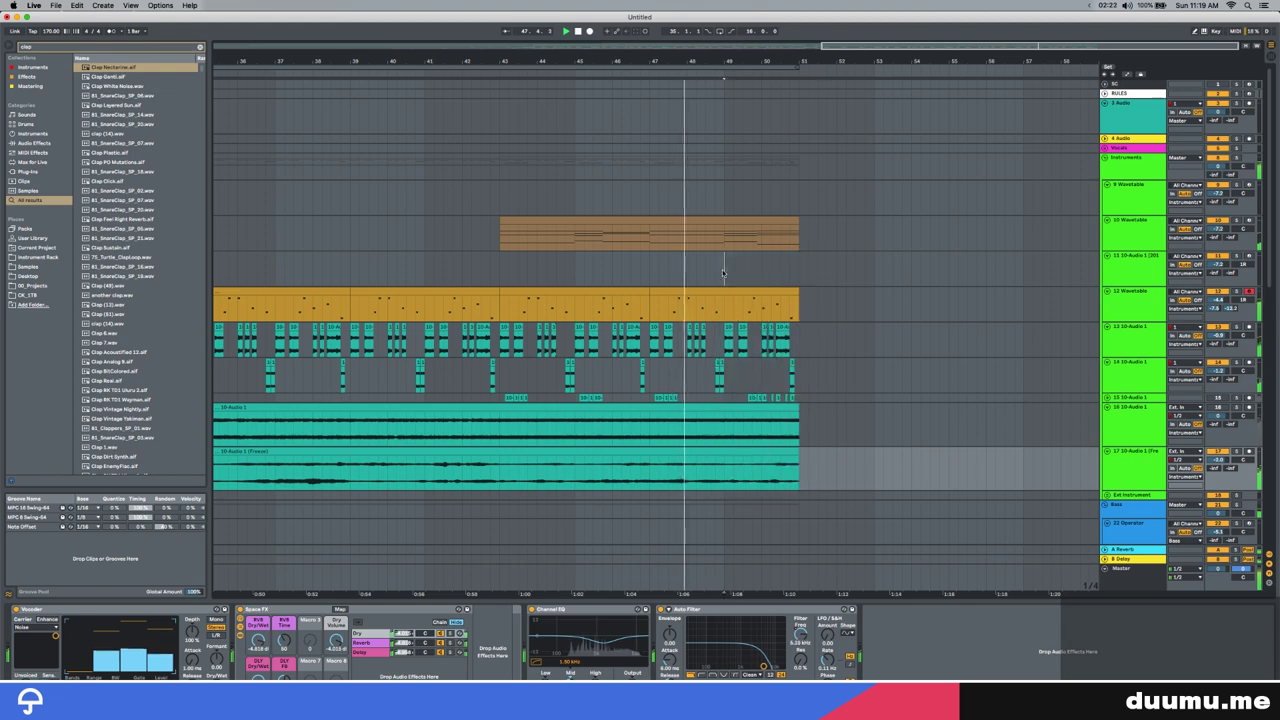
drag(723, 273, 806, 555)
key(Delete)
scroll(815, 430, down, 5)
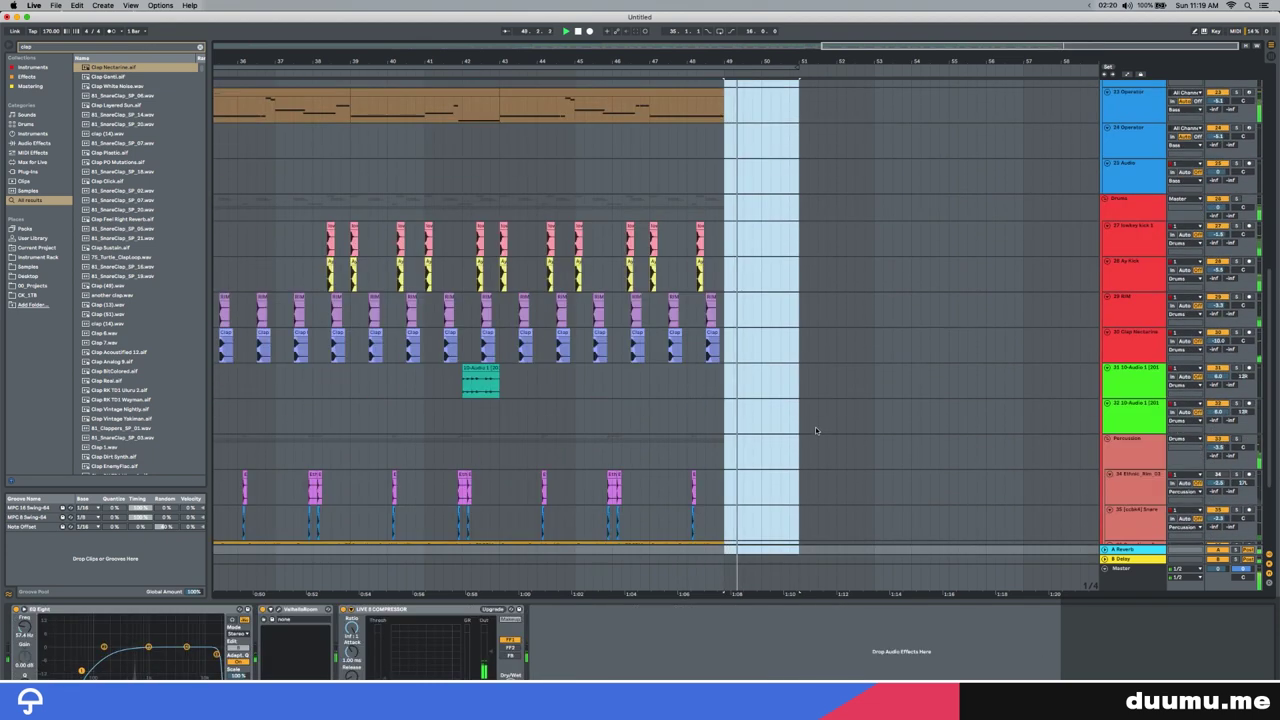
scroll(812, 424, up, 5)
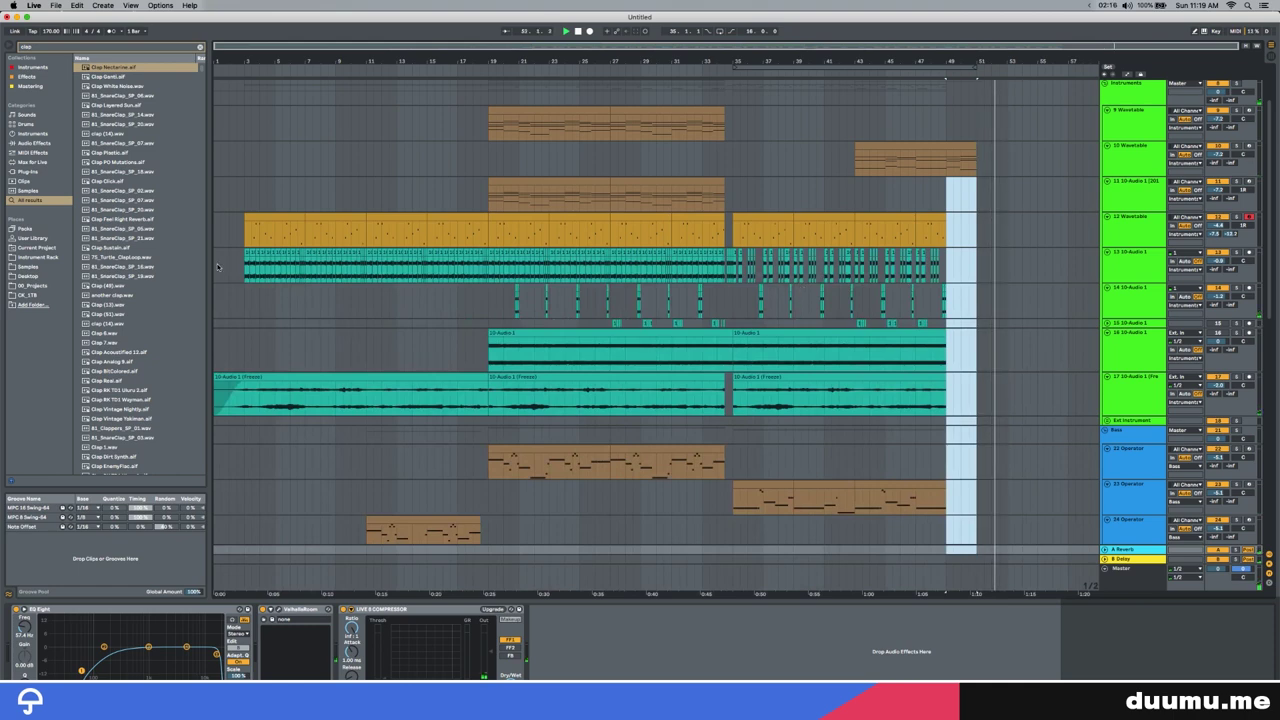
Step: Play the full arrangement from the beginning and look over its tracks
click(216, 307)
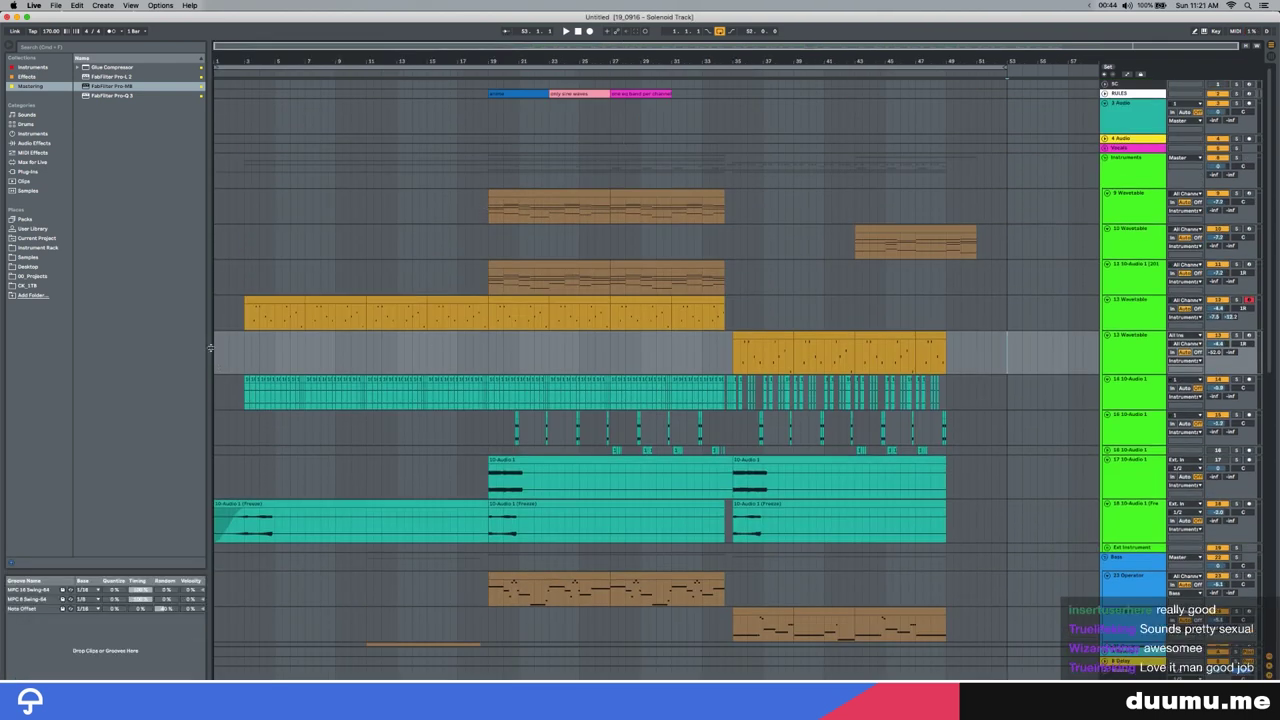
key(space)
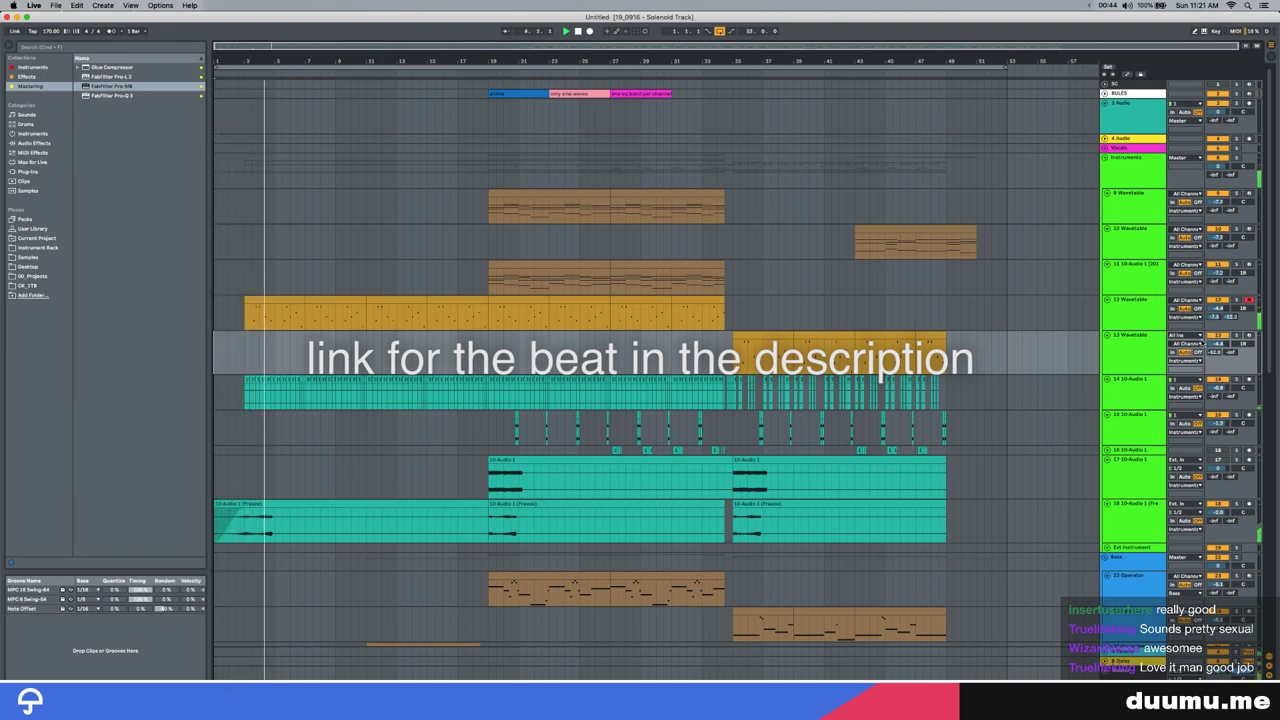
scroll(647, 363, down, 8)
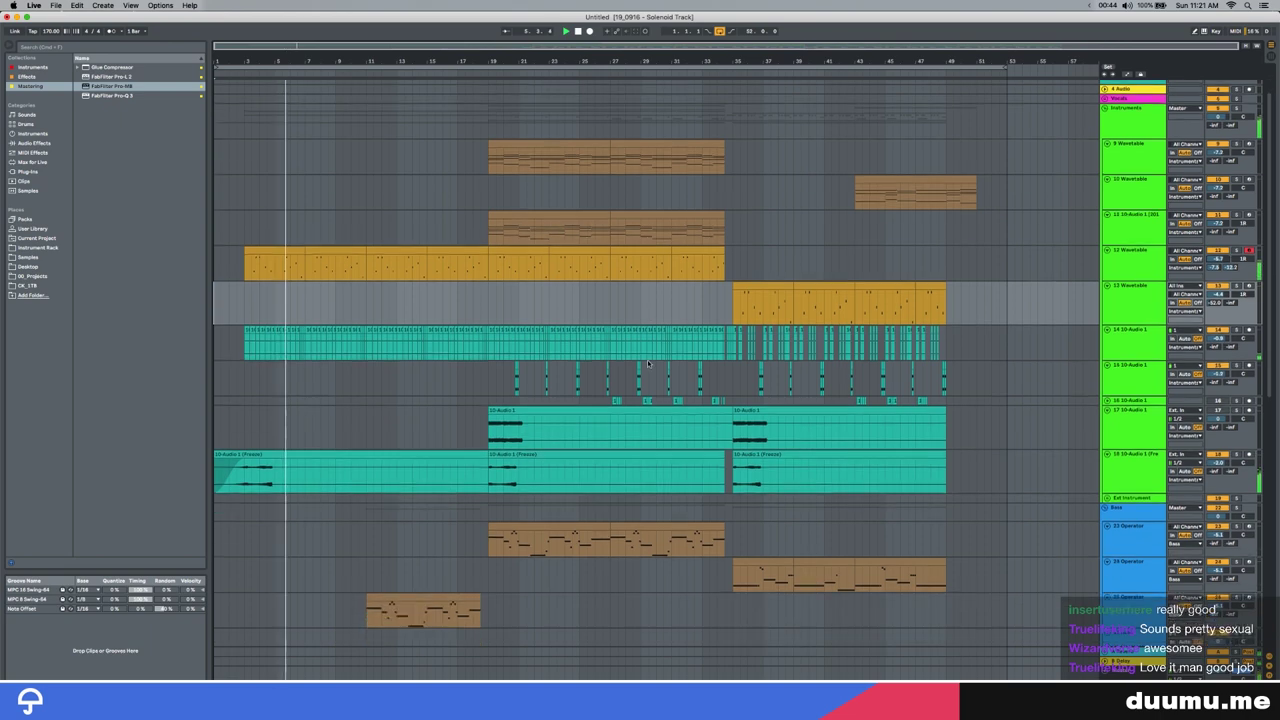
Step: Collapse the 17 10-Audio 1 track in the arrangement
scroll(647, 363, up, 7)
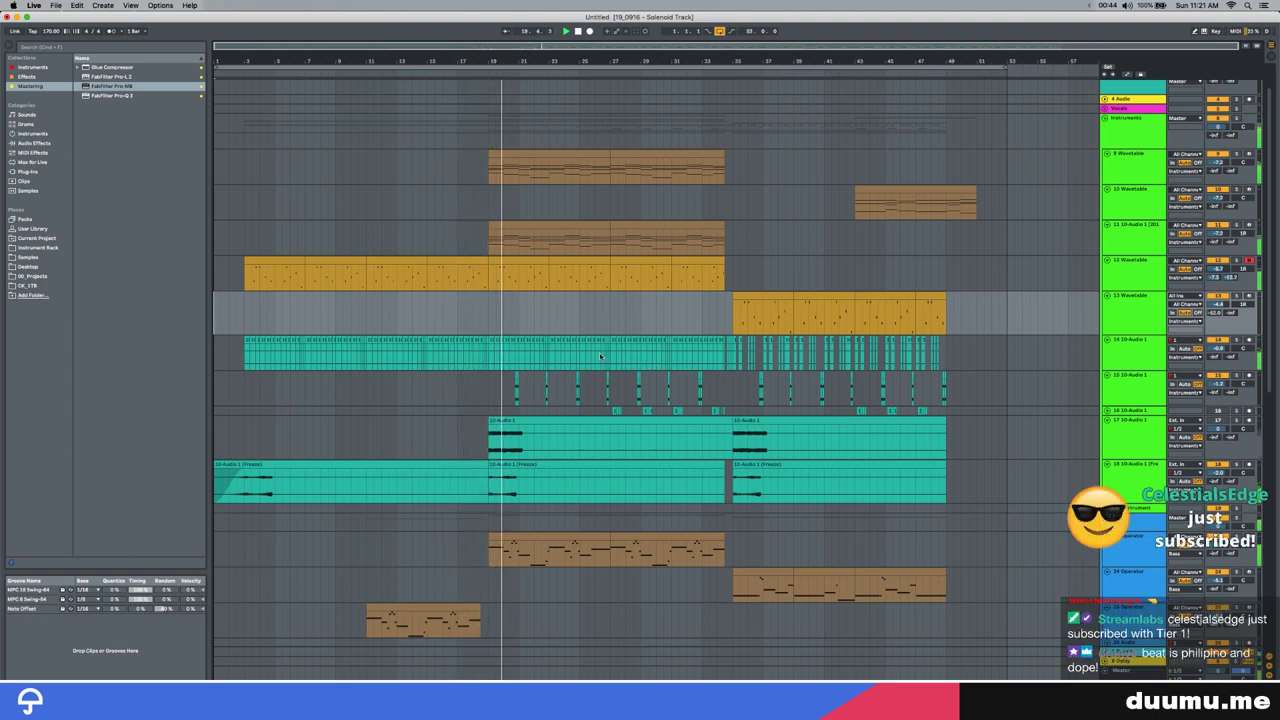
click(1125, 420)
click(1106, 420)
scroll(600, 407, up, 2)
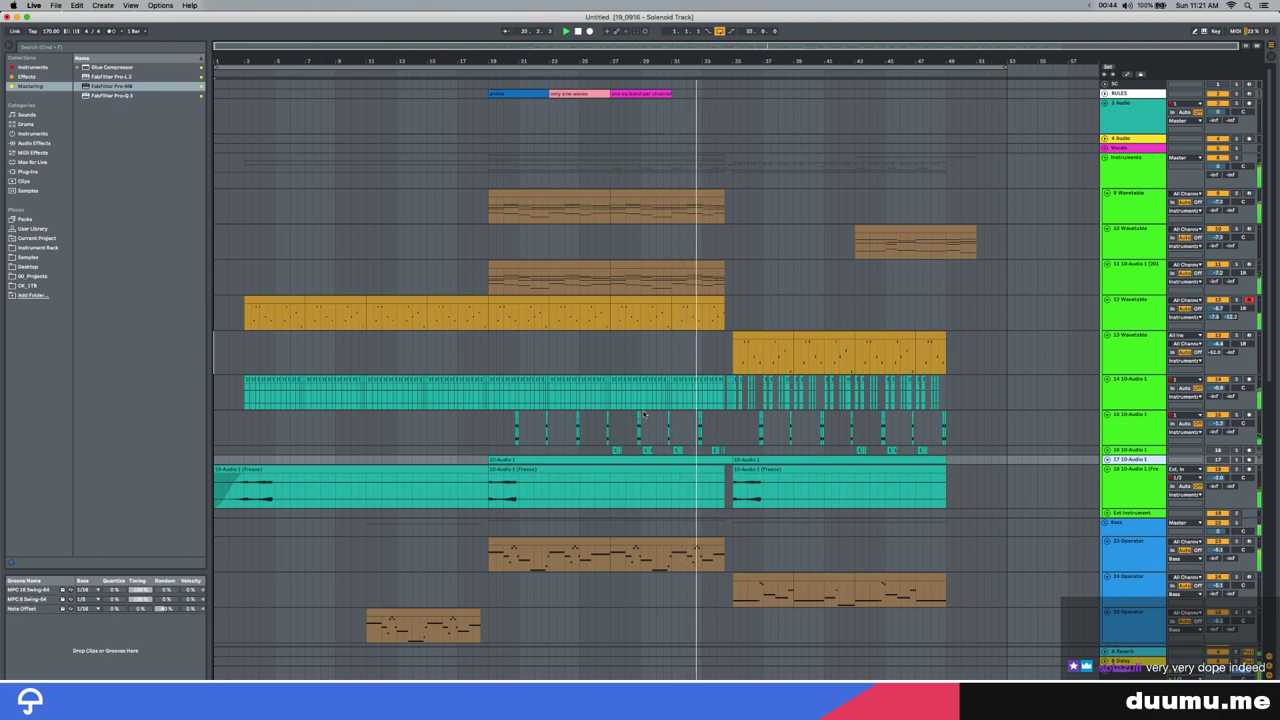
Step: Look over the drum, percussion, bass and instrument tracks while the arrangement plays through to its end
scroll(644, 414, down, 10)
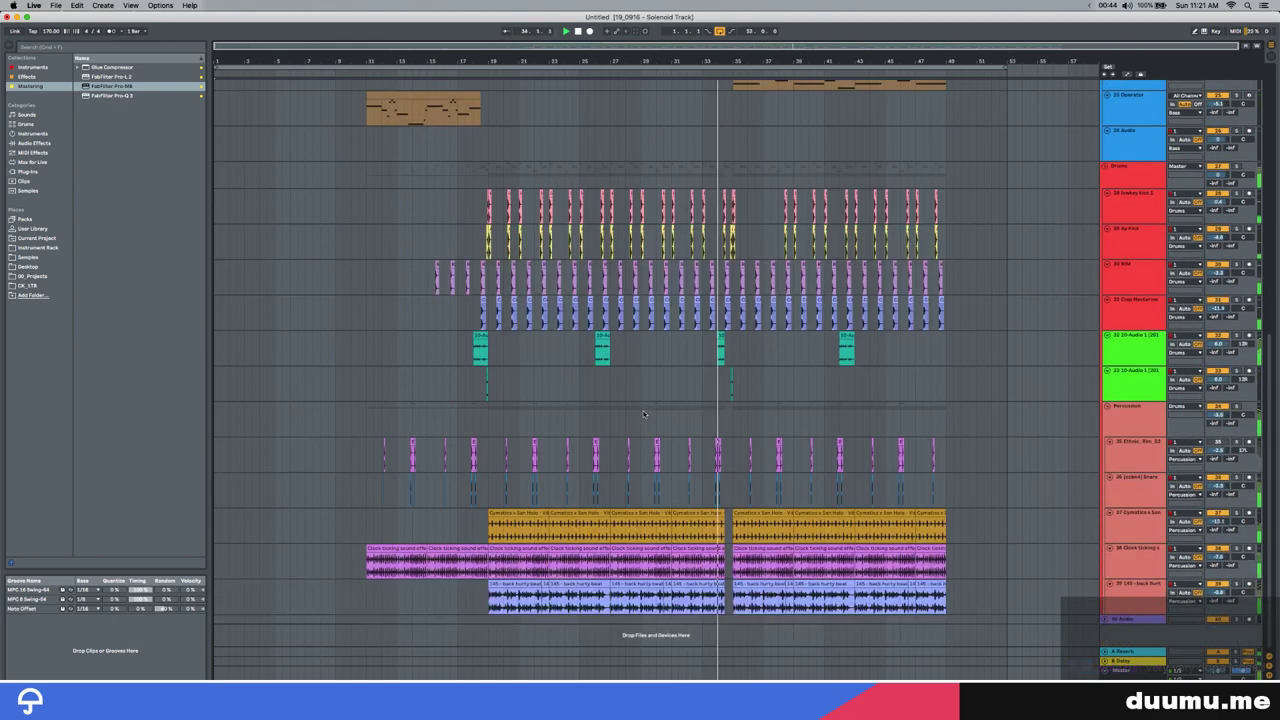
scroll(645, 413, up, 10)
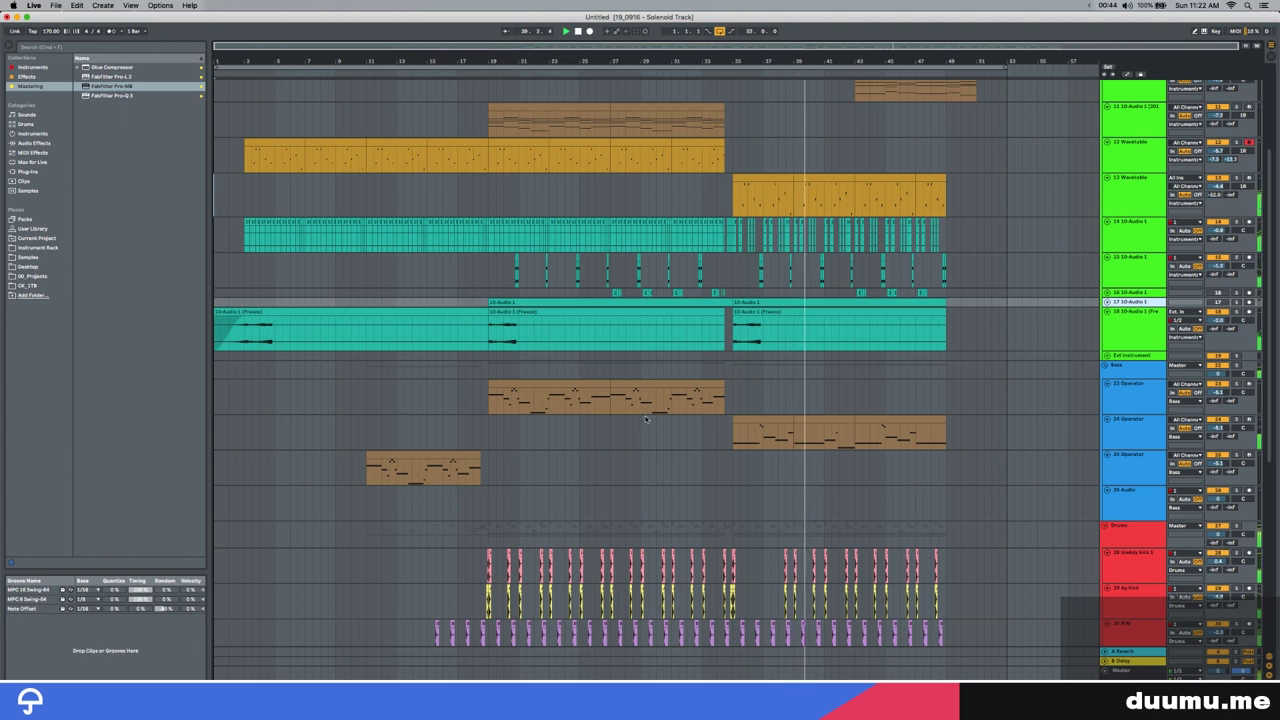
scroll(652, 417, up, 2)
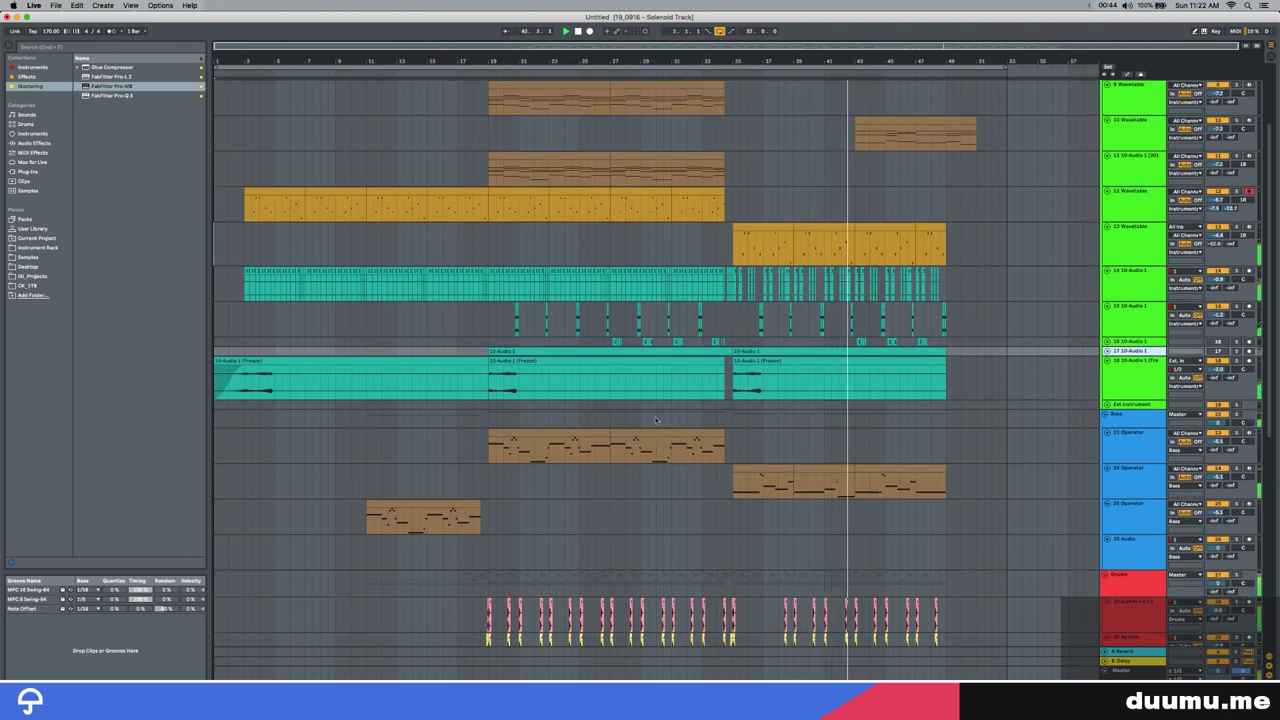
scroll(655, 419, up, 4)
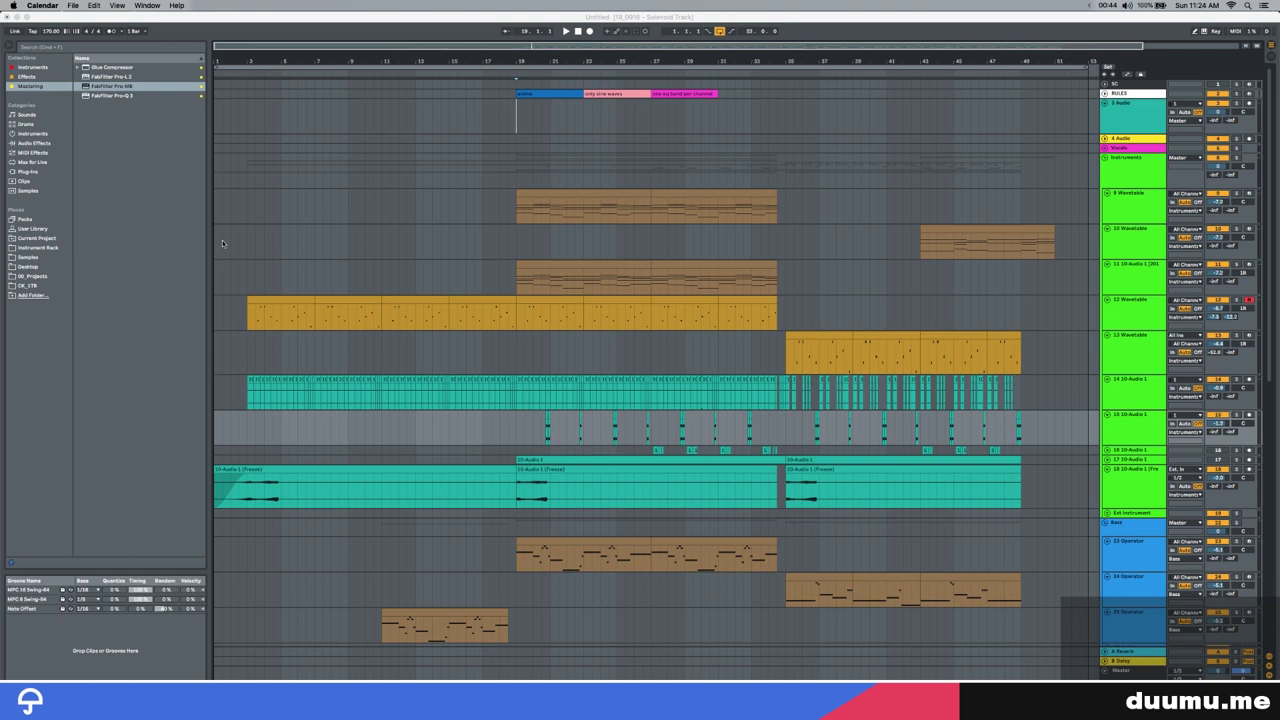
Step: Switch to the desktop with OBS, bring the OBS window forward and move it further down over the browser
key(ctrl+Left)
key(ctrl+Up)
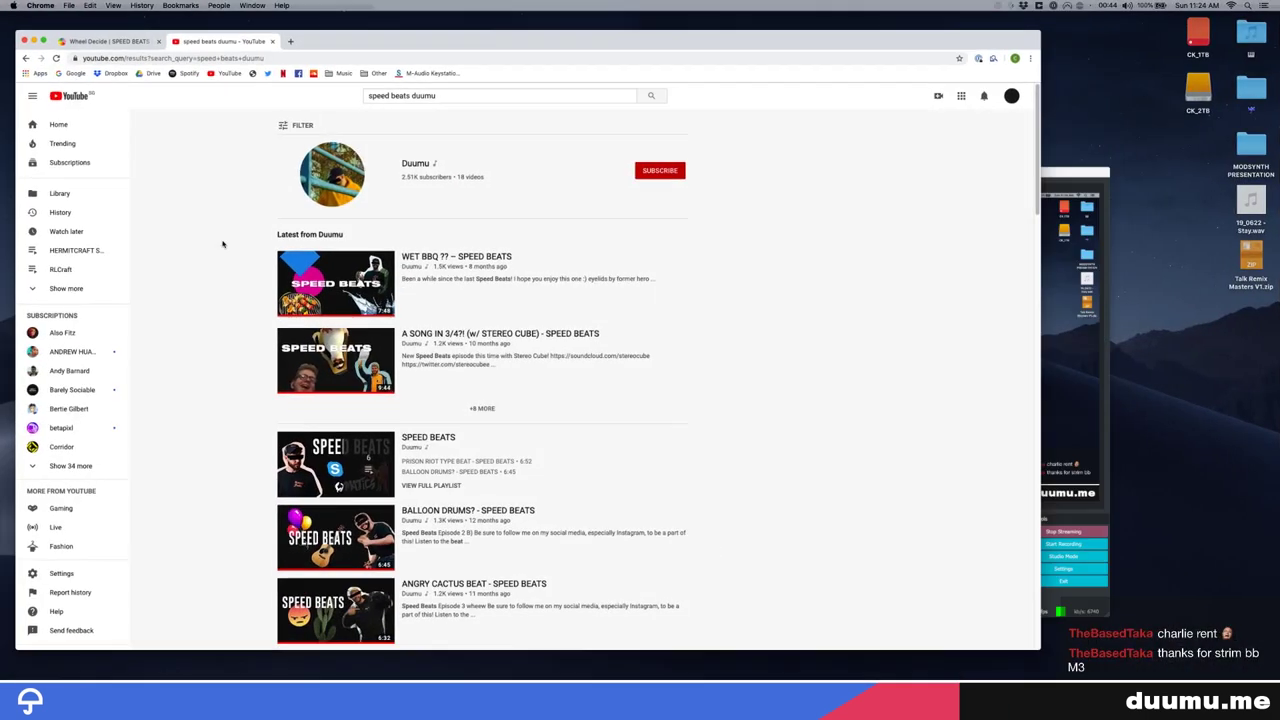
click(1000, 450)
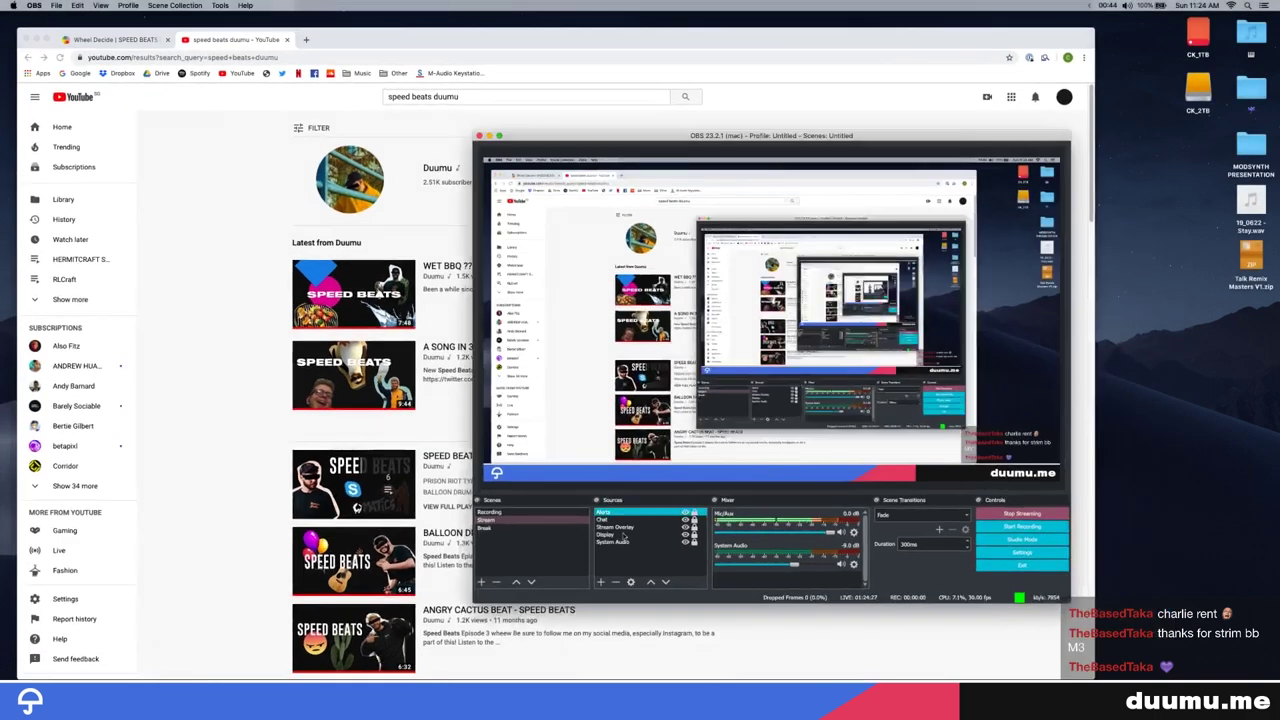
drag(698, 133, 824, 186)
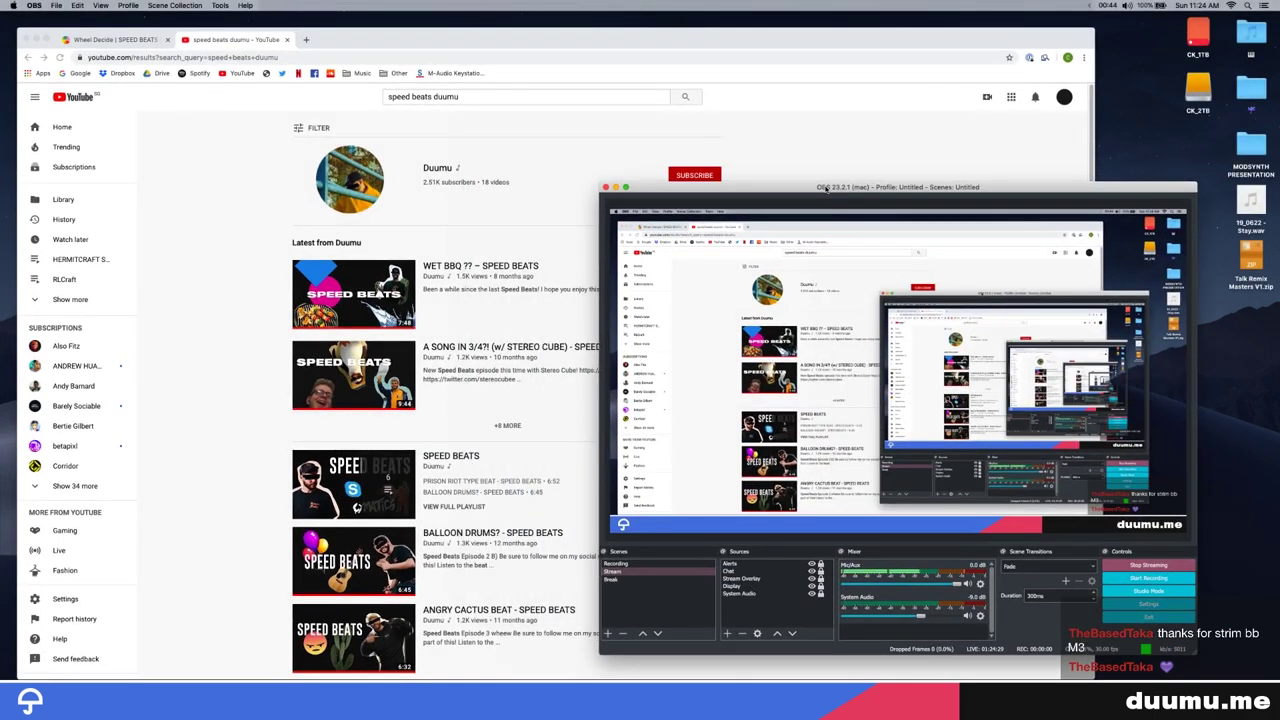